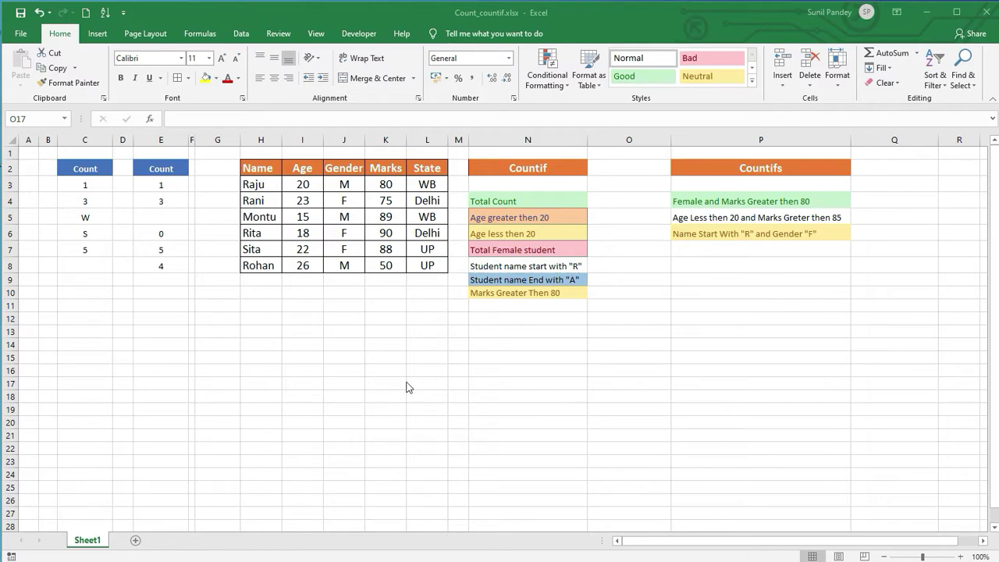
pyautogui.click(92, 282)
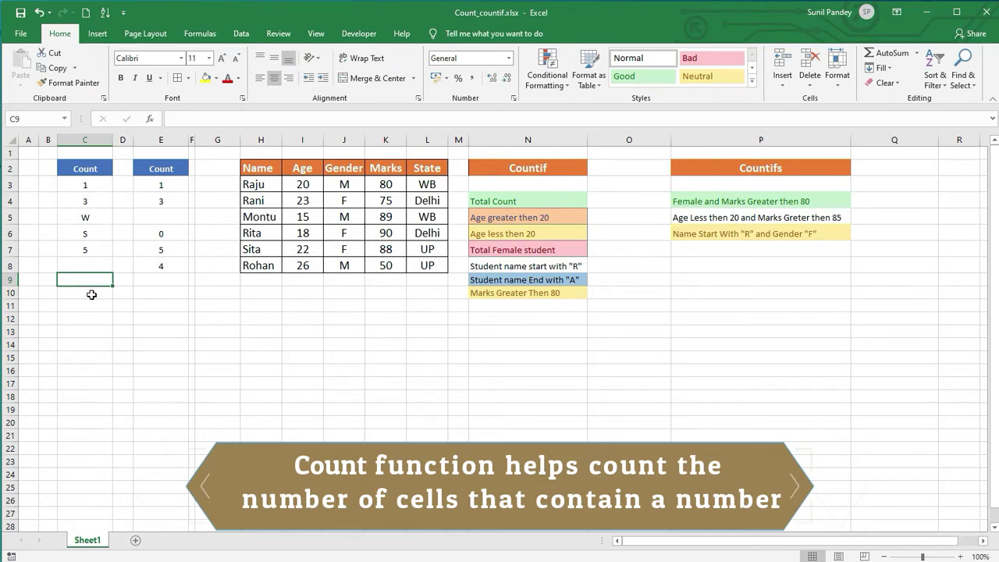
pyautogui.click(92, 294)
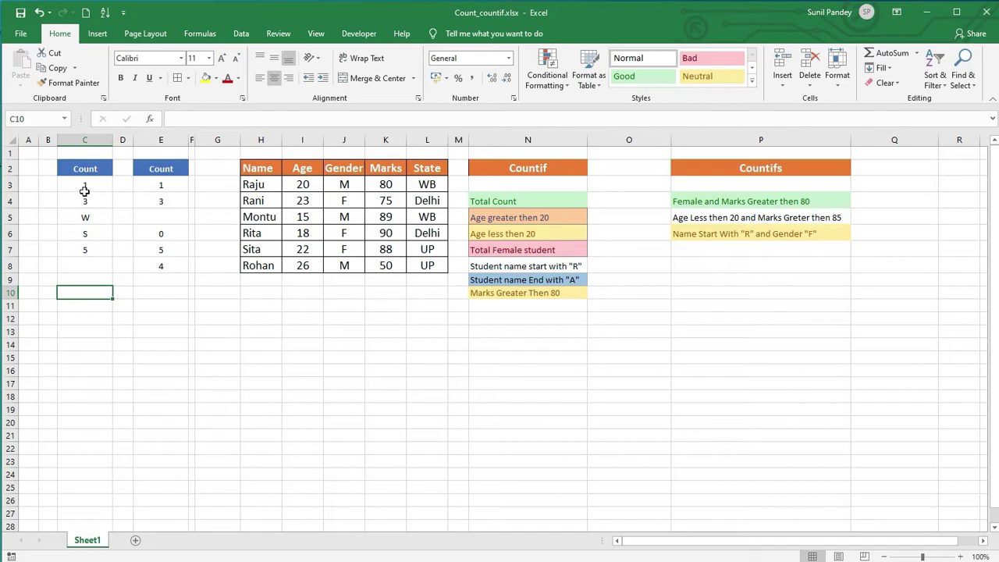
pyautogui.moveTo(85, 168); pyautogui.dragTo(83, 250)
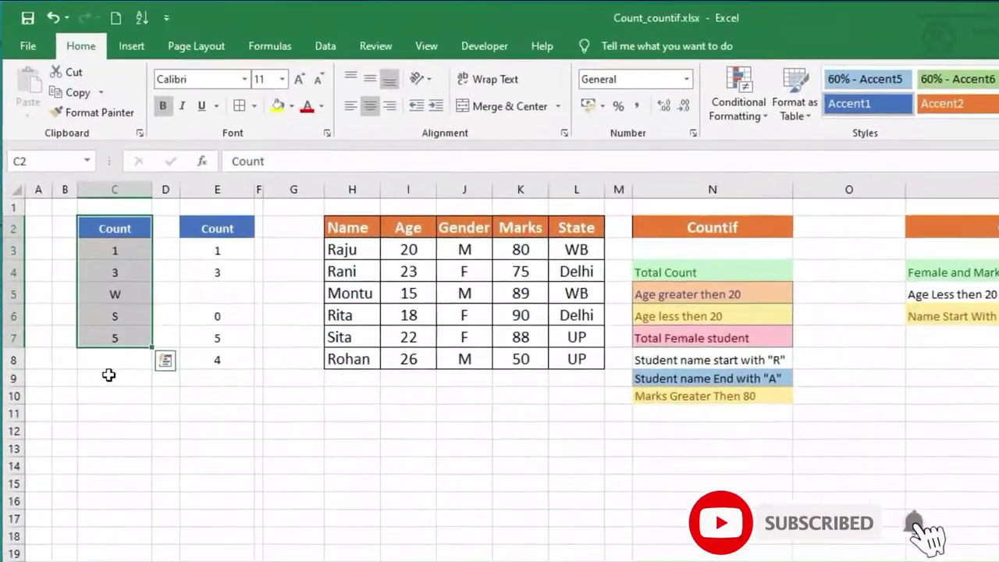
pyautogui.click(109, 374)
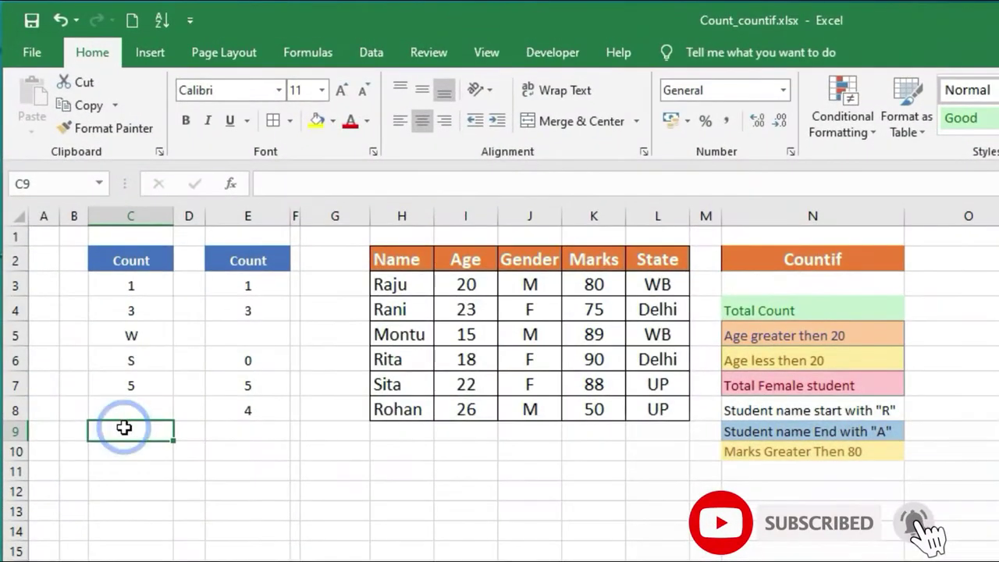
pyautogui.click(113, 251)
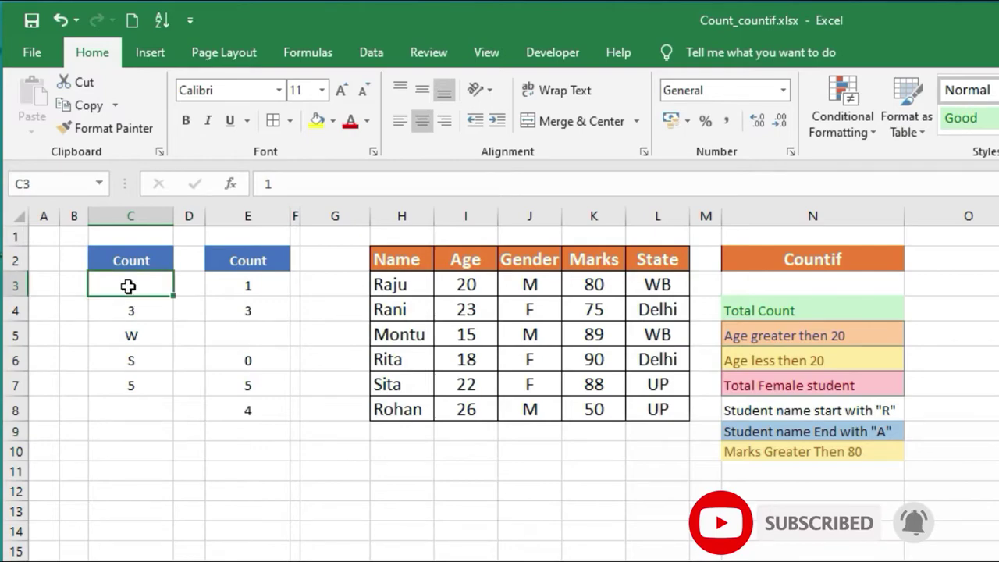
pyautogui.moveTo(128, 286); pyautogui.dragTo(125, 386)
# - Enter the formula =COUNT(C3:C7) in cell C9 to count the numeric cells of the first Count list
pyautogui.click(121, 440)
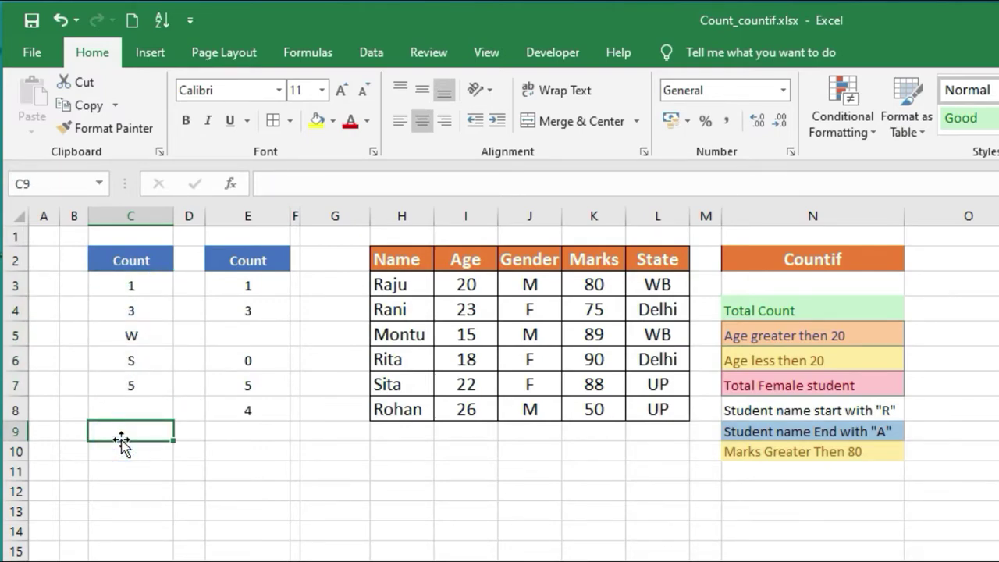
pyautogui.write('=')
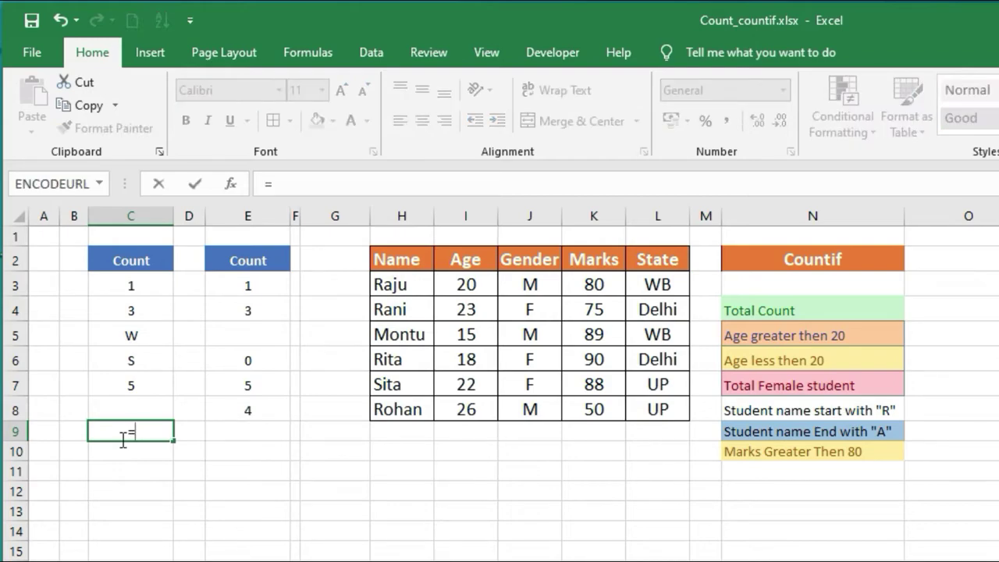
pyautogui.write('count')
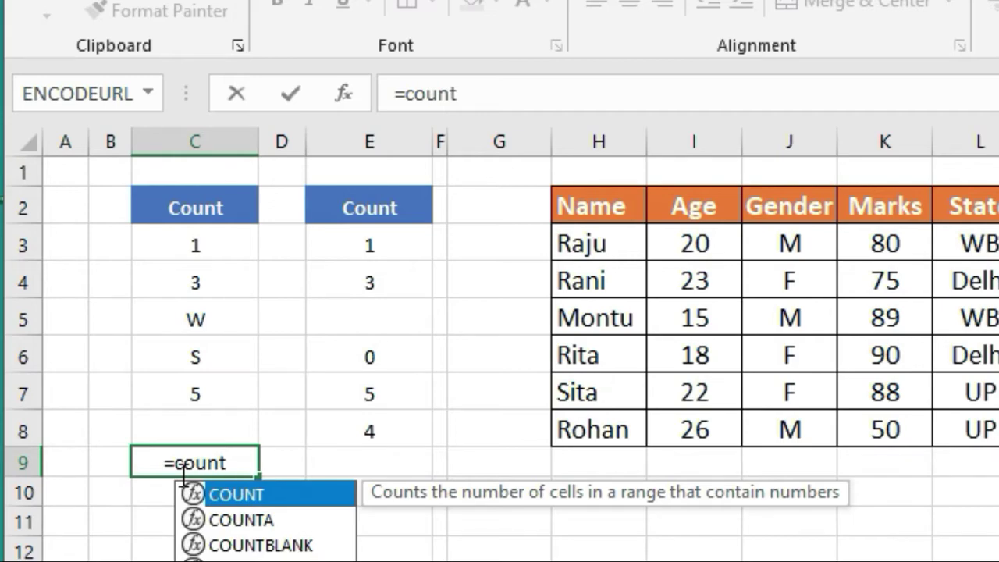
pyautogui.write('(')
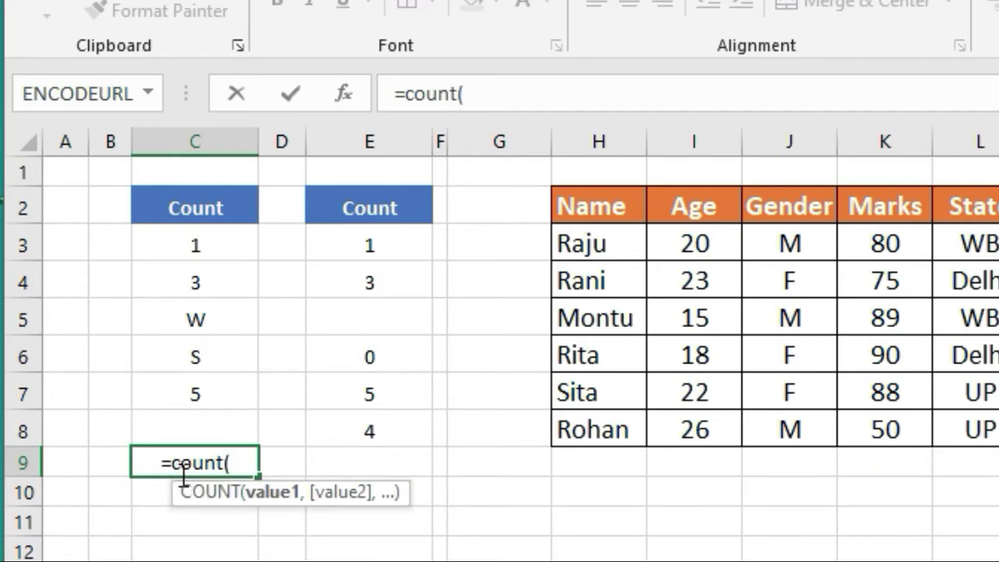
pyautogui.click(195, 244)
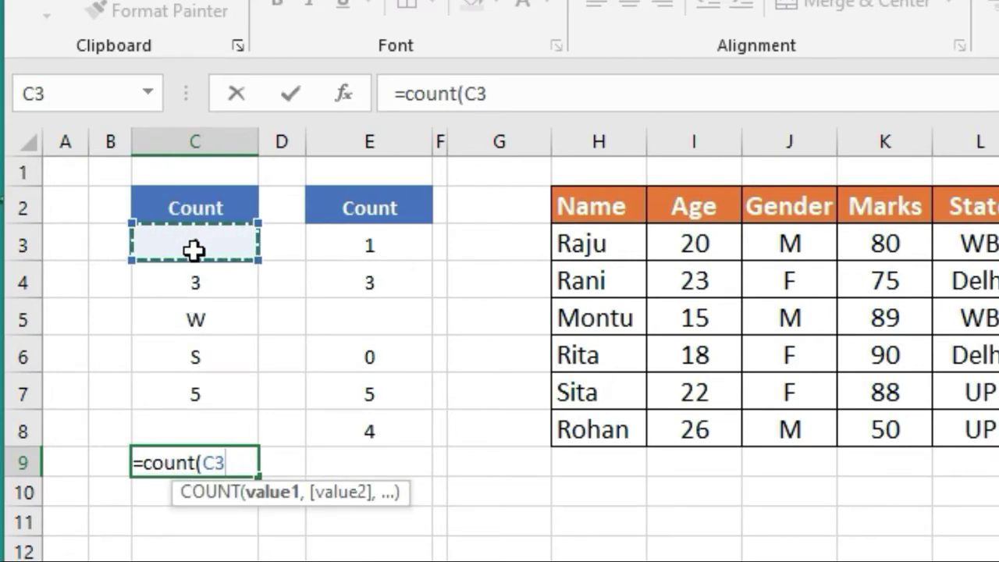
pyautogui.moveTo(194, 249); pyautogui.dragTo(188, 381)
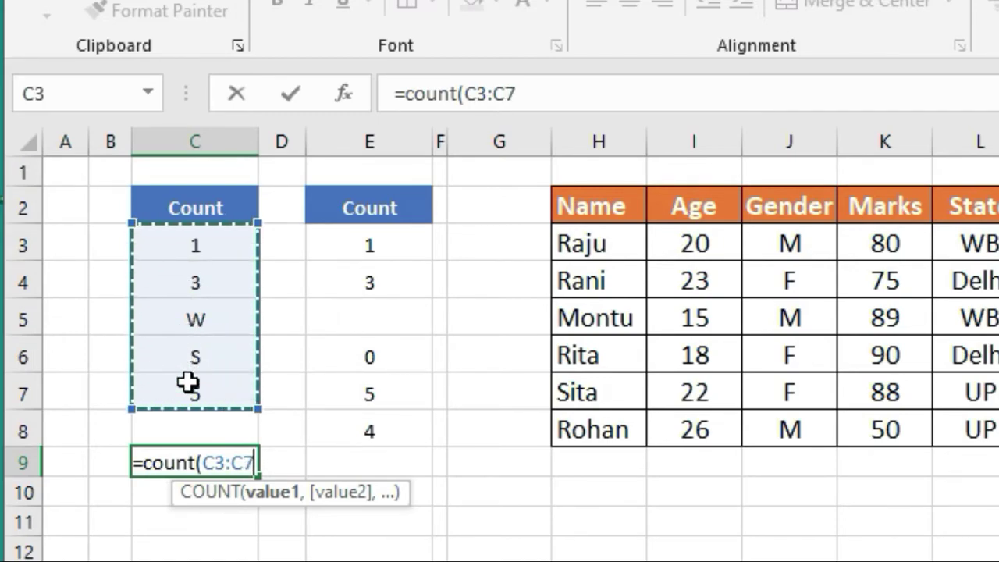
pyautogui.write(')')
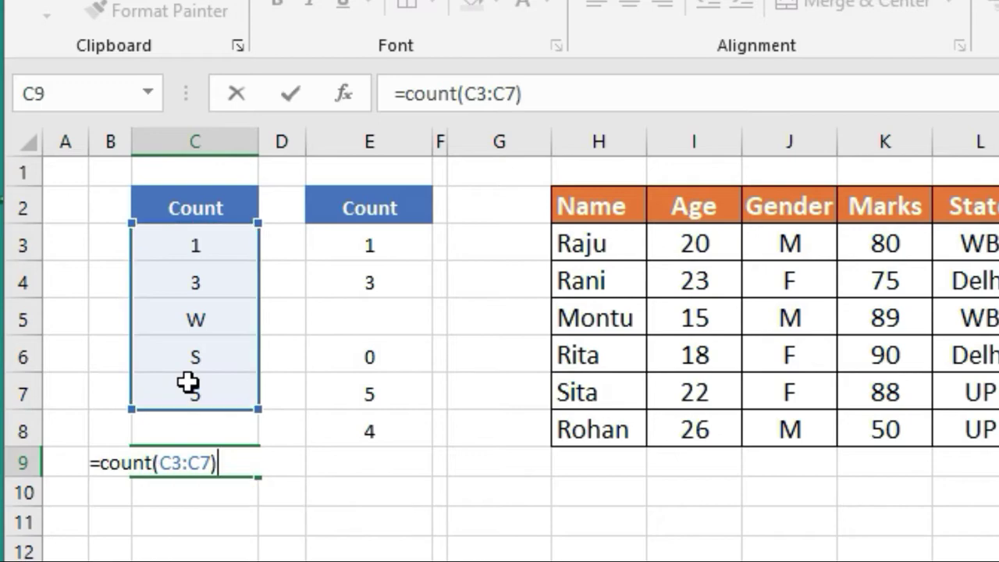
pyautogui.press('Return')
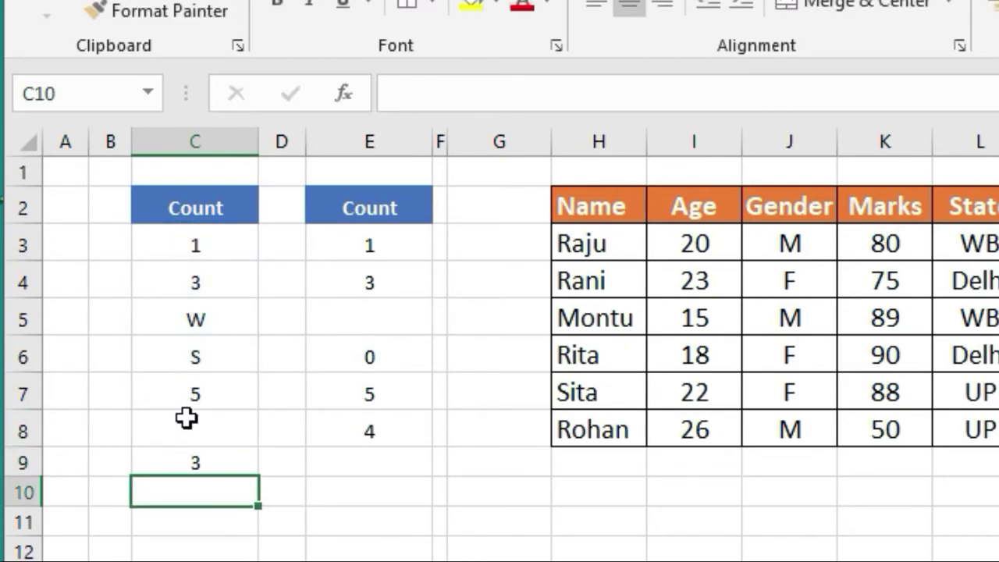
# - Examine the COUNT formula in C9 against the entries in C3:C7, checking which cells contain numbers
pyautogui.click(179, 461)
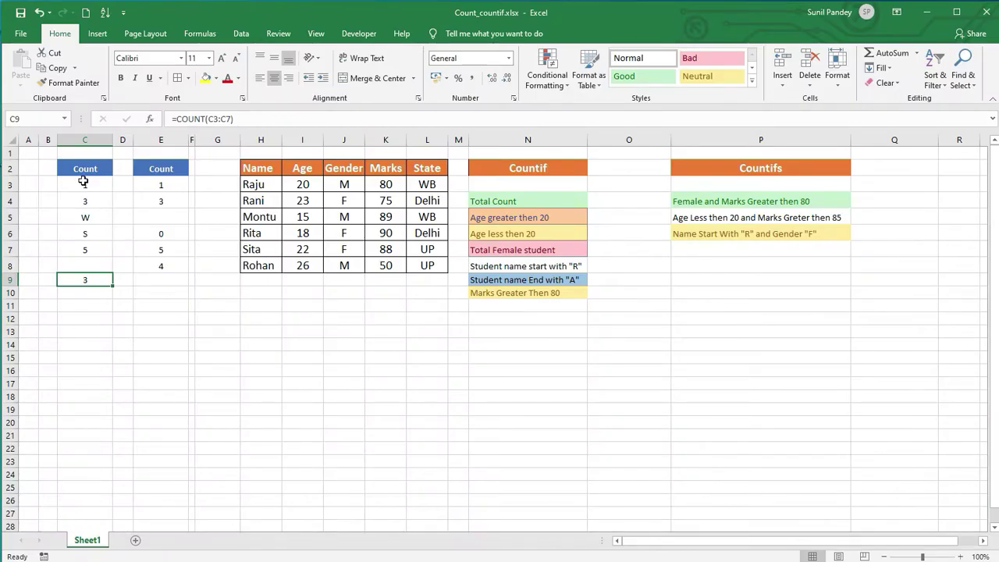
pyautogui.moveTo(84, 181); pyautogui.dragTo(80, 245)
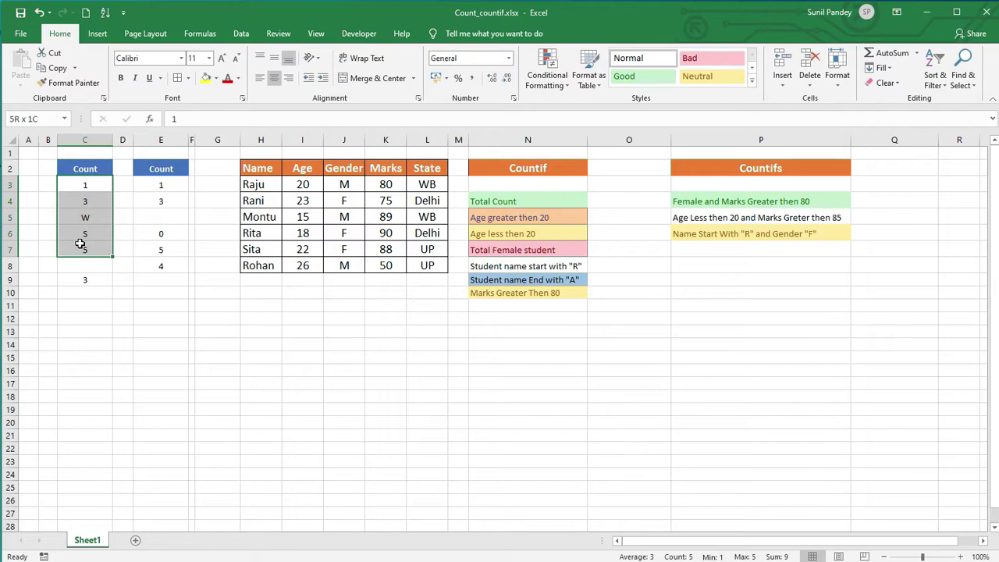
pyautogui.moveTo(82, 180); pyautogui.dragTo(81, 247)
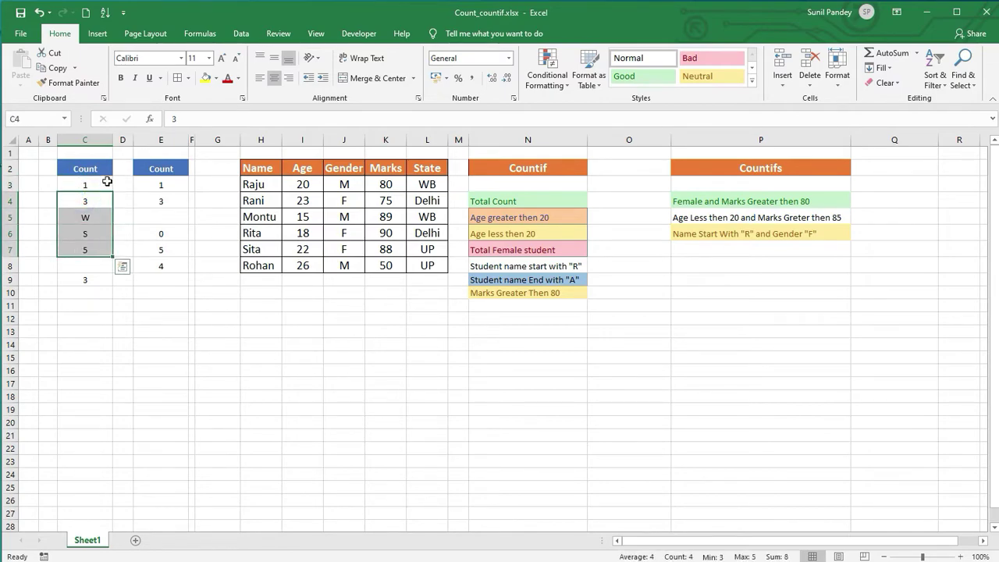
pyautogui.moveTo(85, 183); pyautogui.dragTo(88, 254)
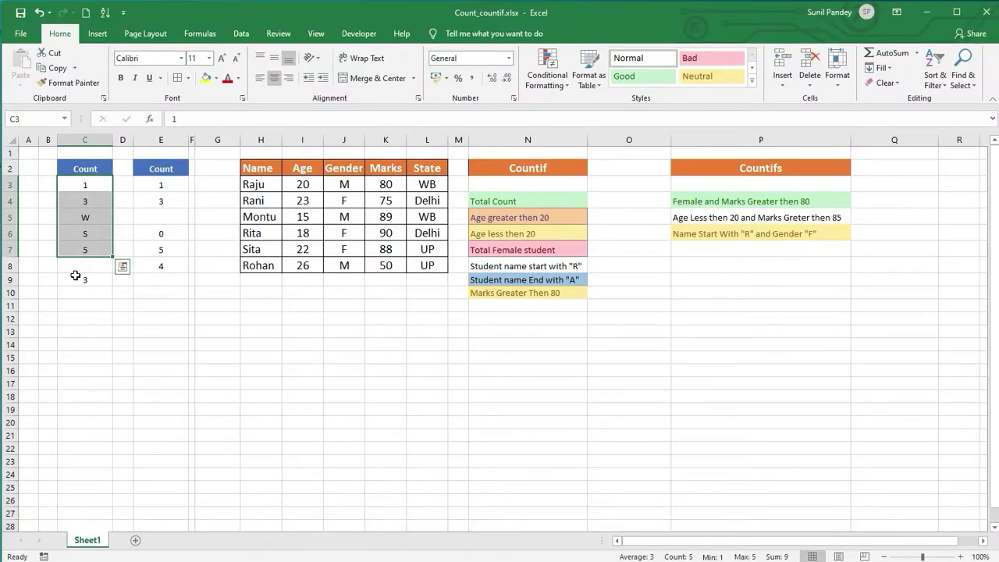
pyautogui.click(74, 277)
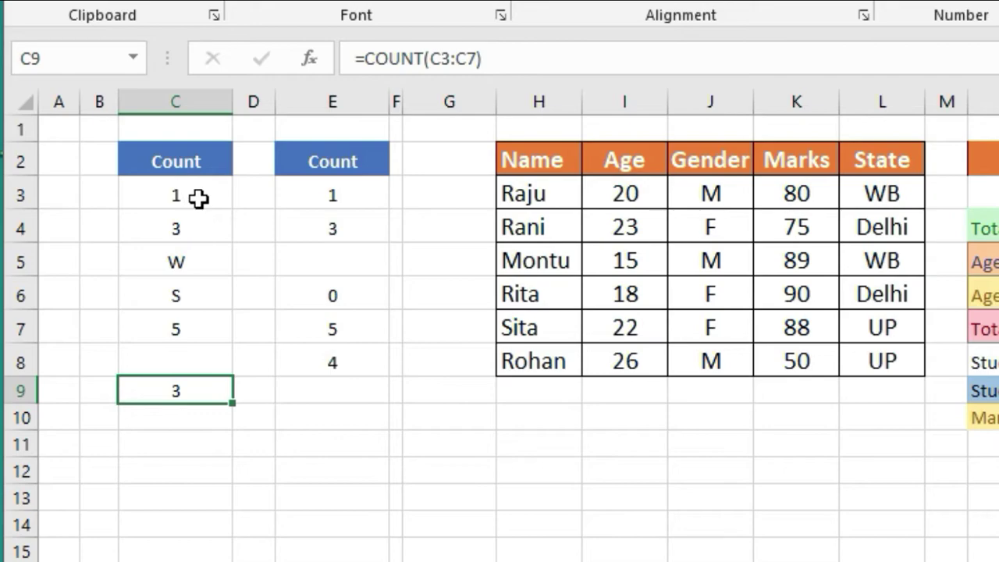
pyautogui.click(198, 200)
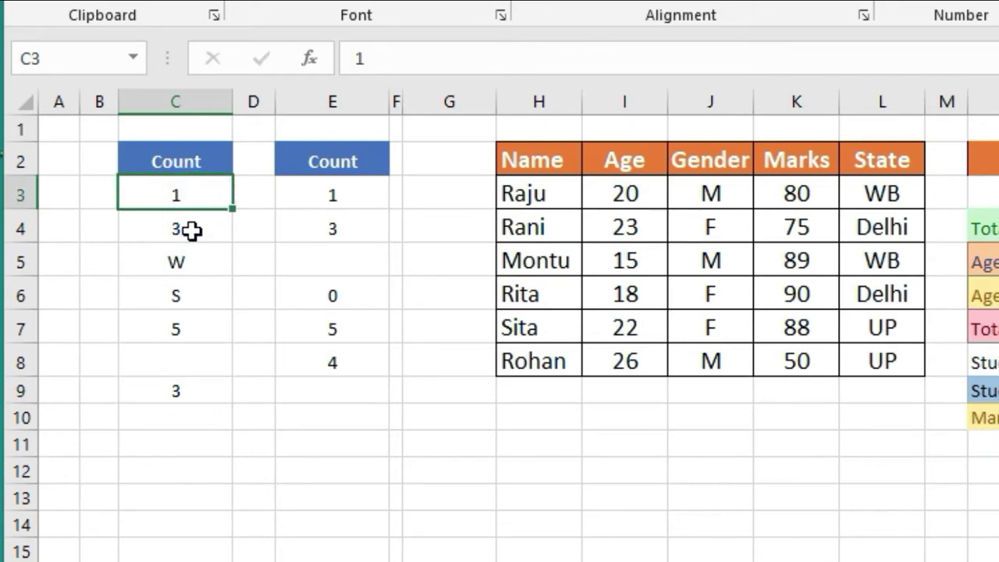
pyautogui.click(192, 230)
pyautogui.click(192, 331)
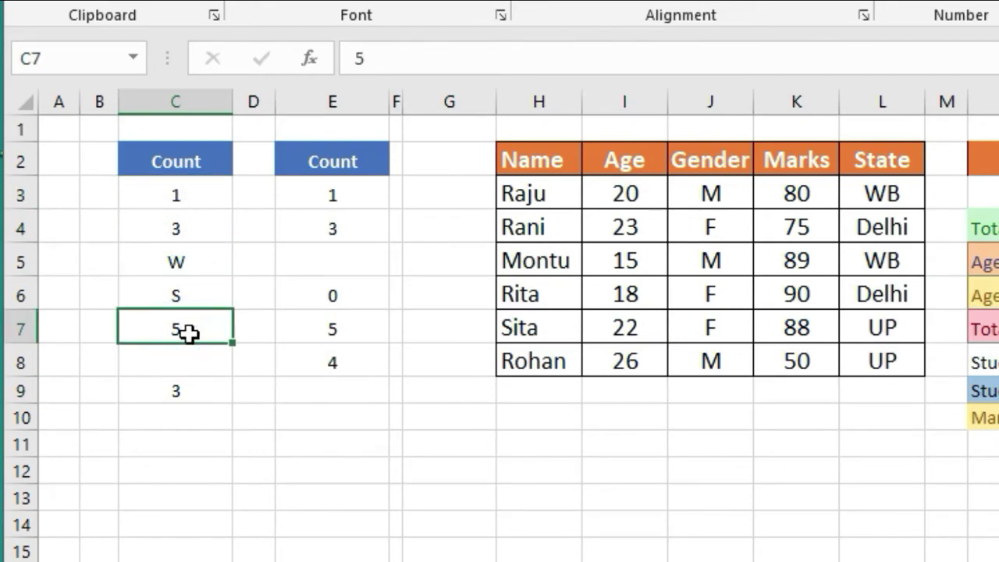
pyautogui.click(188, 390)
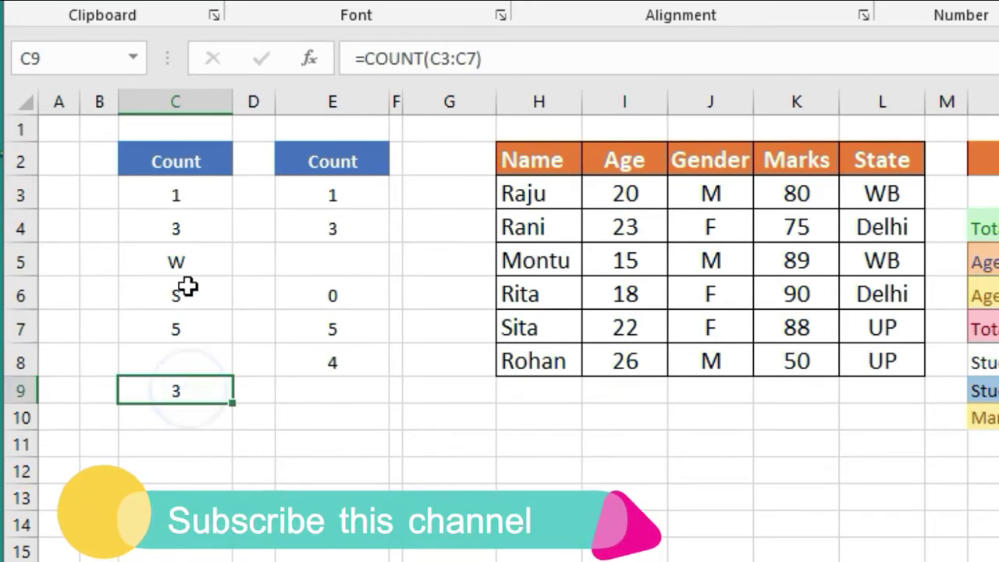
# - Set cell C5 to 4 and recheck the COUNT formula in C9
pyautogui.click(187, 263)
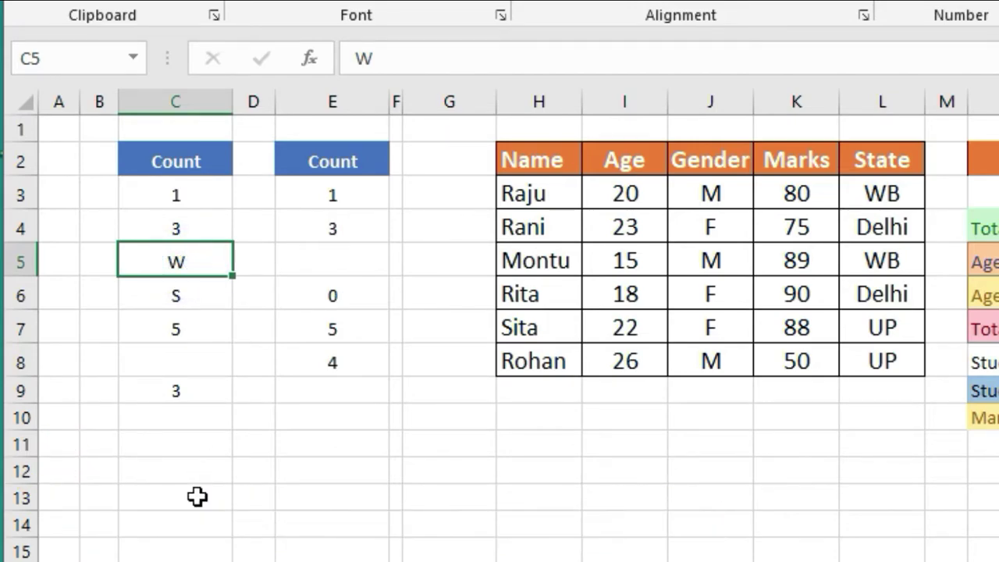
pyautogui.write('4')
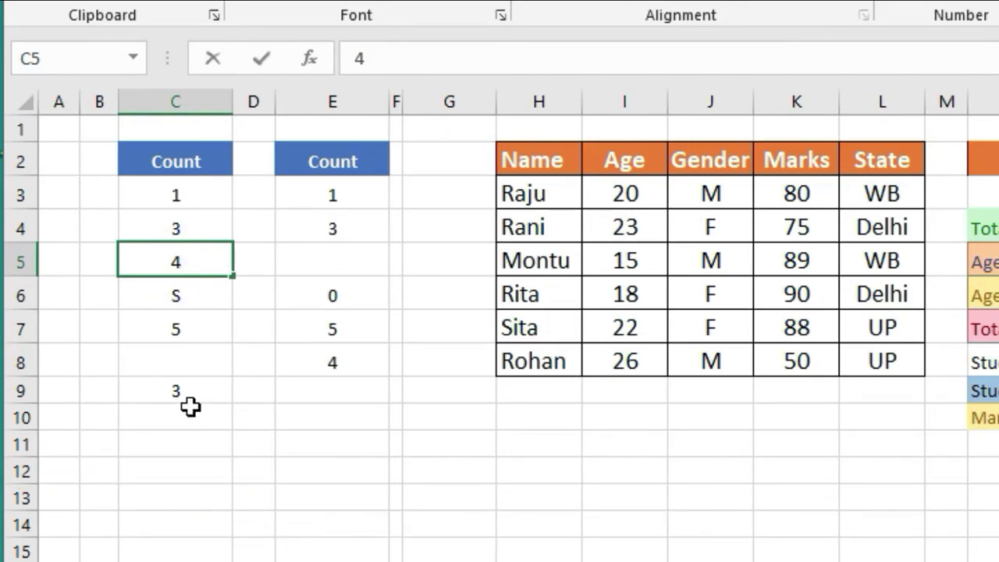
pyautogui.press('Return')
pyautogui.click(191, 393)
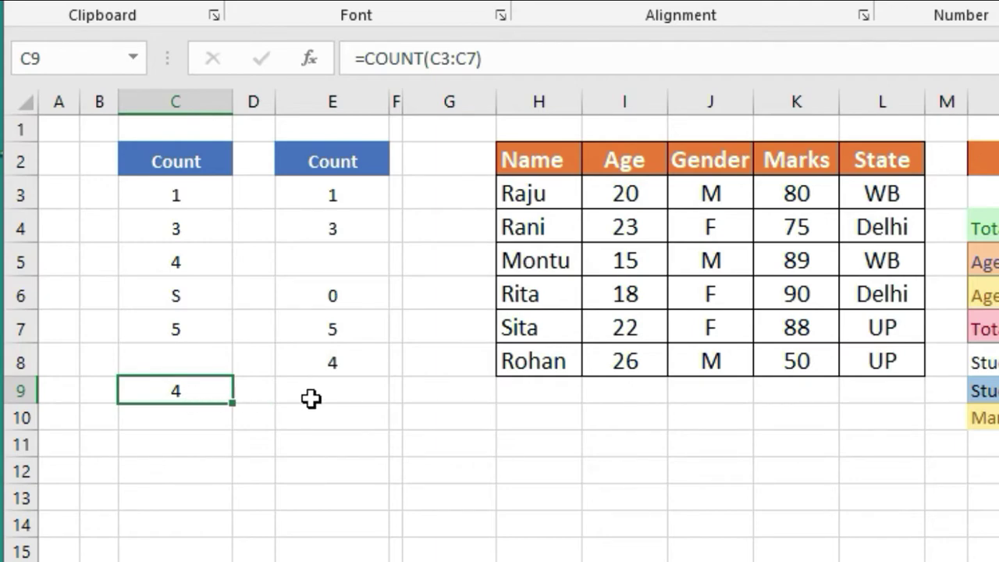
# - Clear the contents of cell C5 and recheck the COUNT formula in C9
pyautogui.click(178, 266)
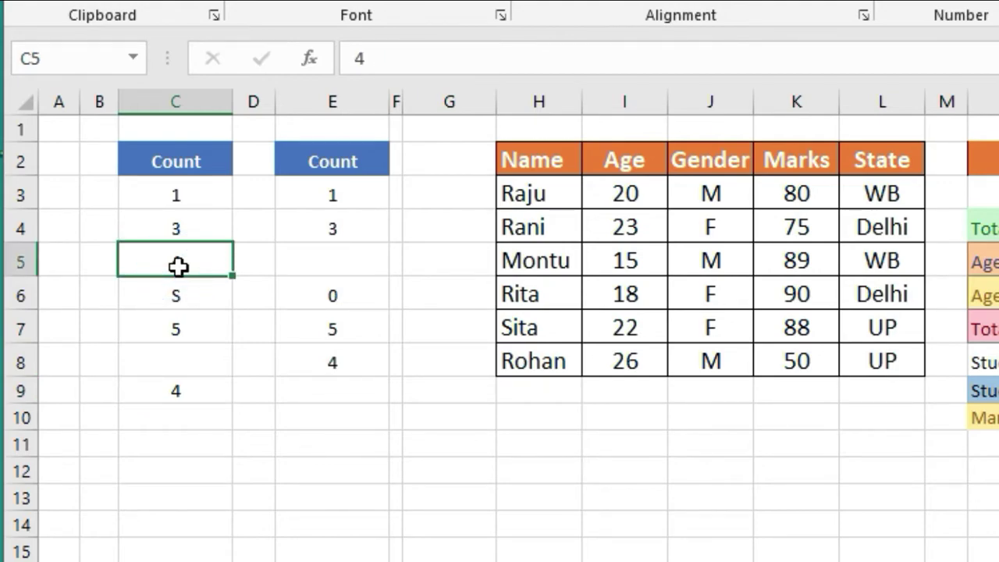
pyautogui.press('Delete')
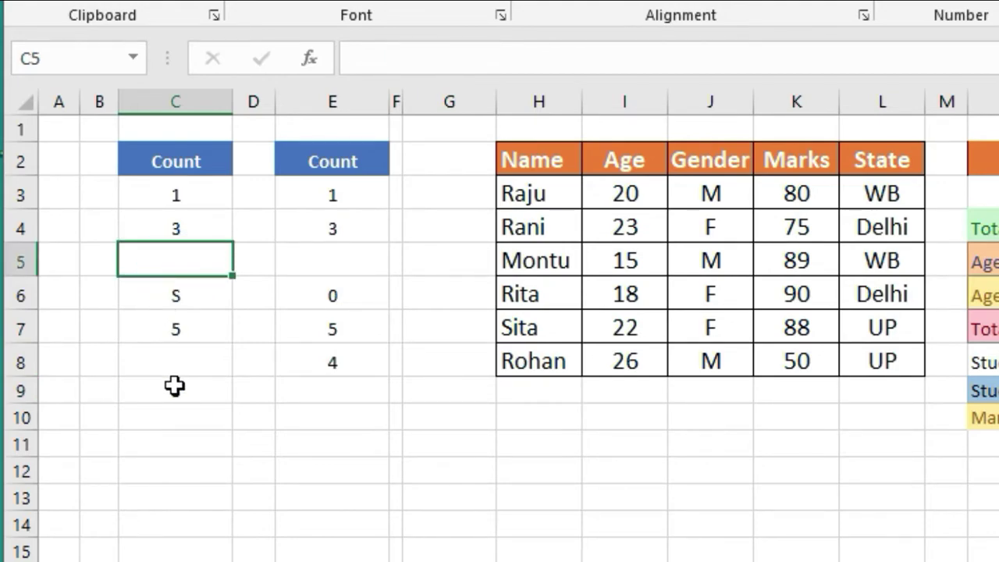
pyautogui.click(174, 386)
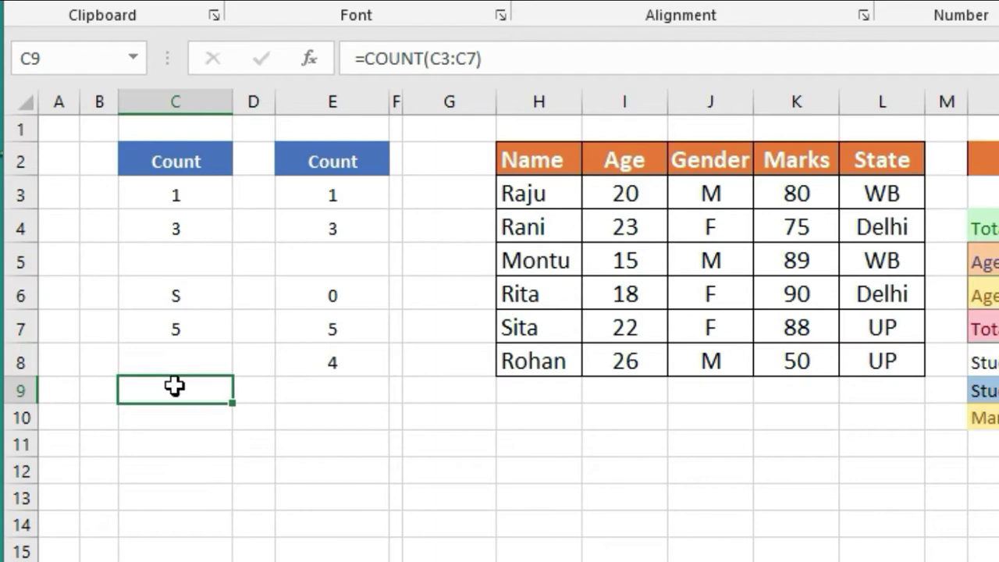
# - Enter =COUNTA(E3:E8) in cell E9 and compare it with the status count for the selected range E3:E8
pyautogui.click(320, 385)
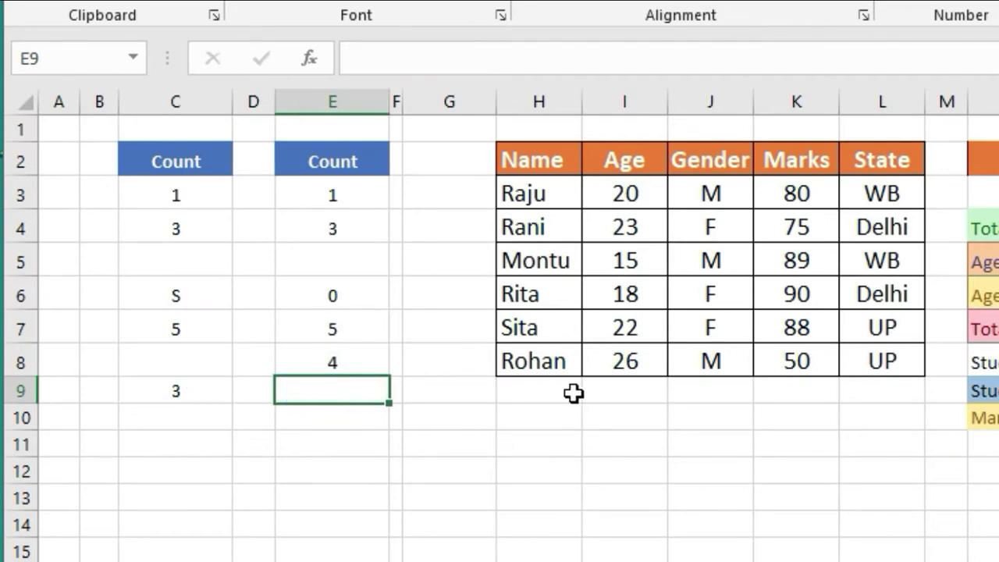
pyautogui.write('=cou')
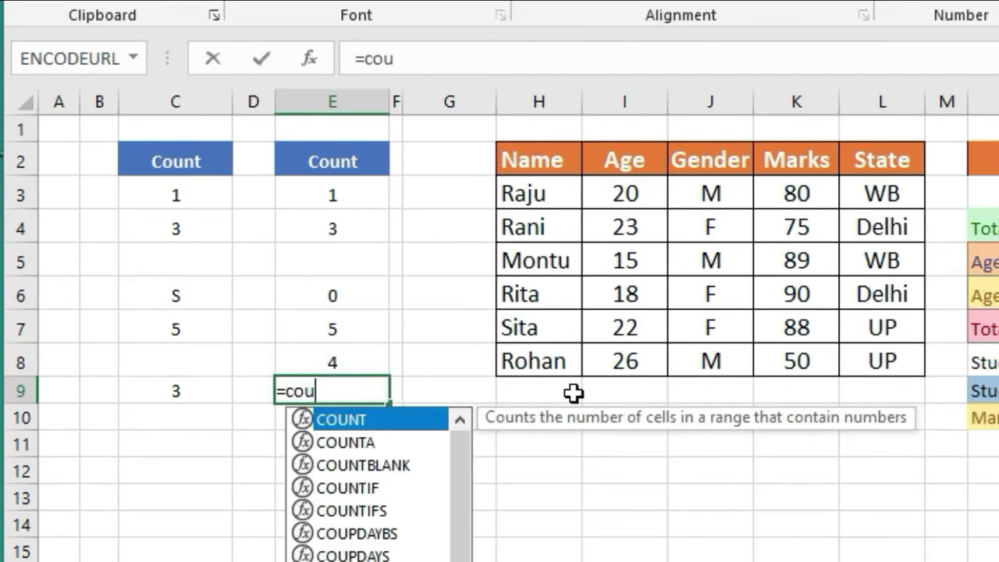
pyautogui.write('nta')
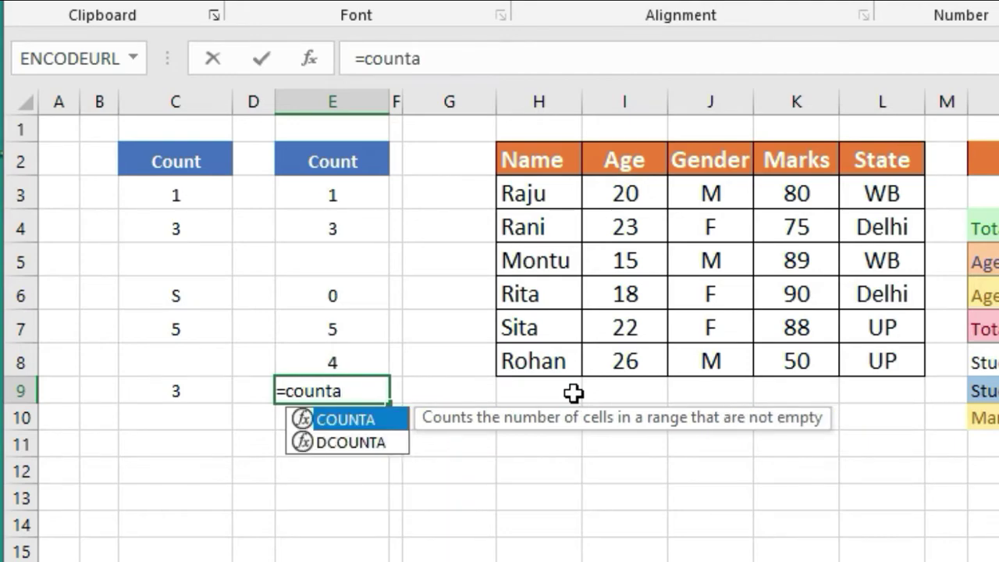
pyautogui.write('(')
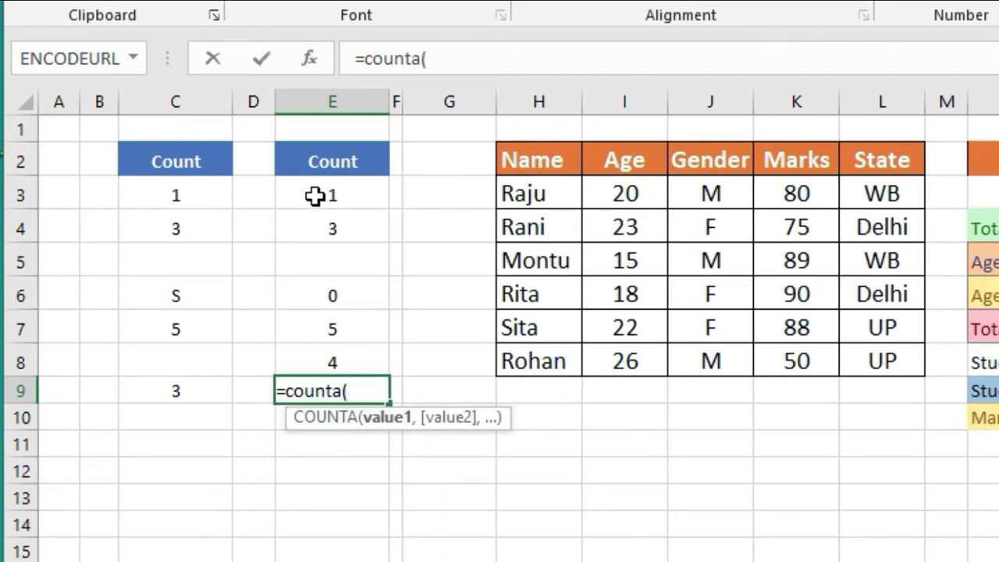
pyautogui.moveTo(314, 196); pyautogui.dragTo(314, 353)
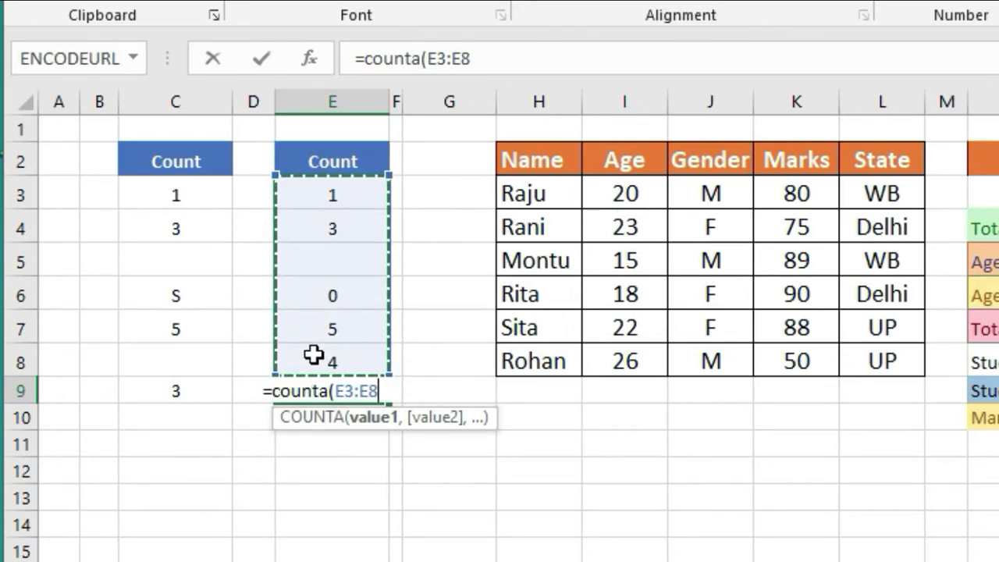
pyautogui.write(')')
pyautogui.press('Return')
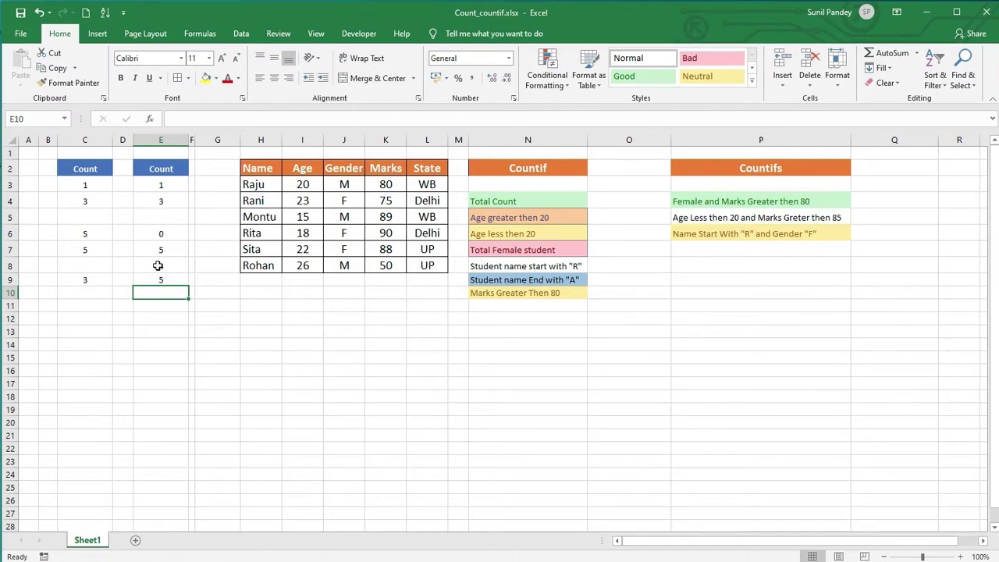
pyautogui.moveTo(158, 266); pyautogui.dragTo(158, 185)
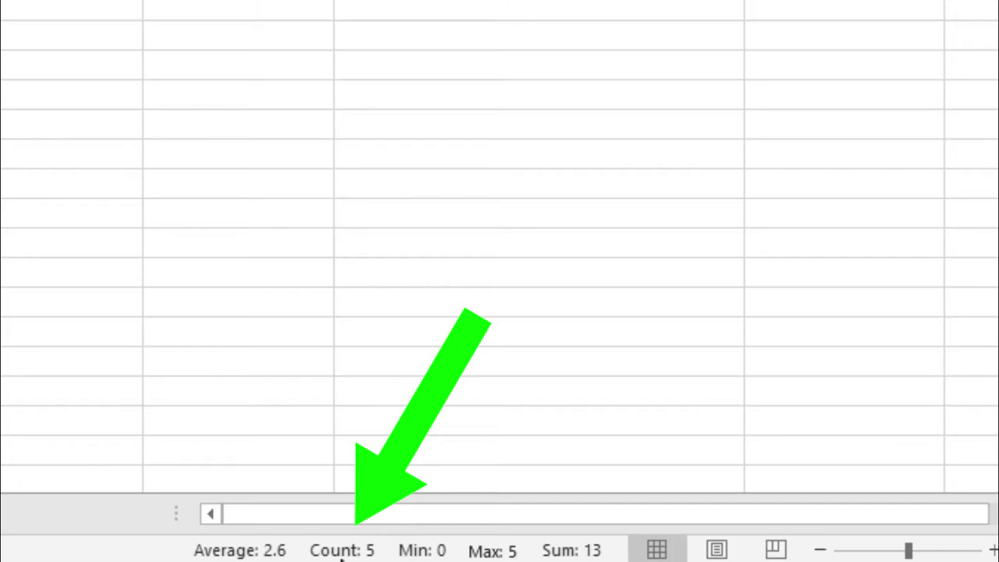
pyautogui.click(165, 278)
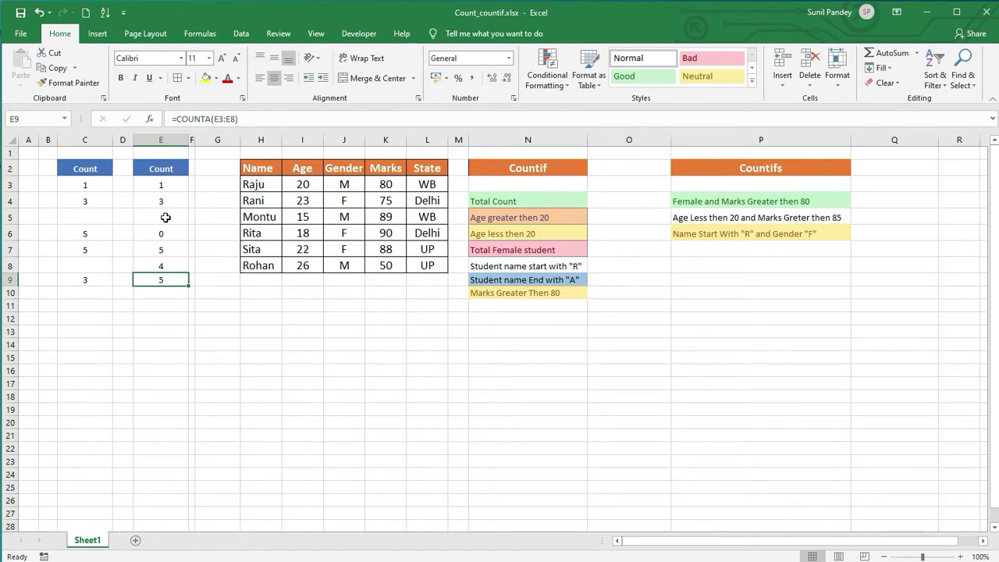
# - Examine the student table in H2:L8 and the Total Count entry in the Countif list
pyautogui.click(982, 540)
pyautogui.click(982, 540)
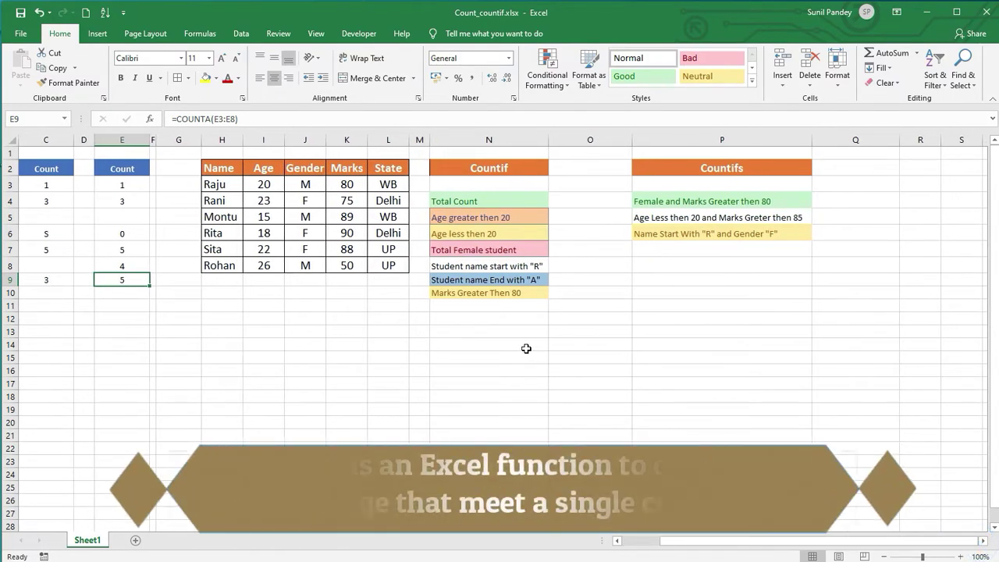
pyautogui.click(460, 201)
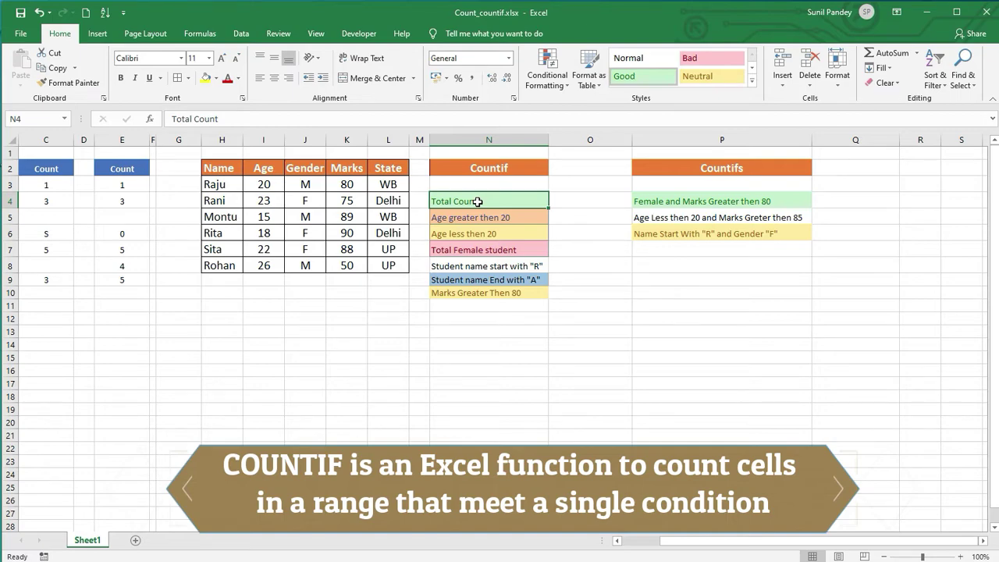
pyautogui.click(217, 166)
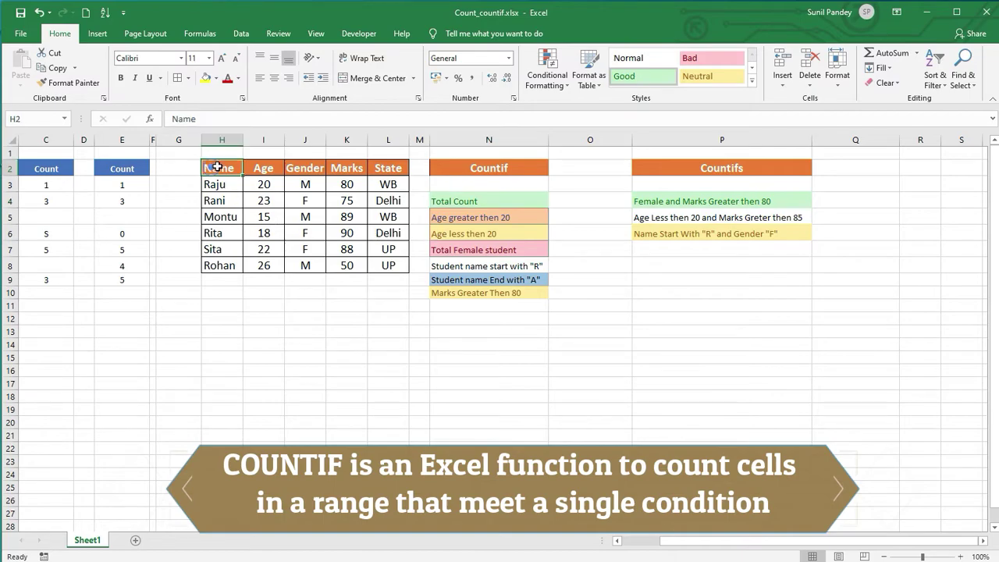
pyautogui.moveTo(218, 166); pyautogui.dragTo(376, 260)
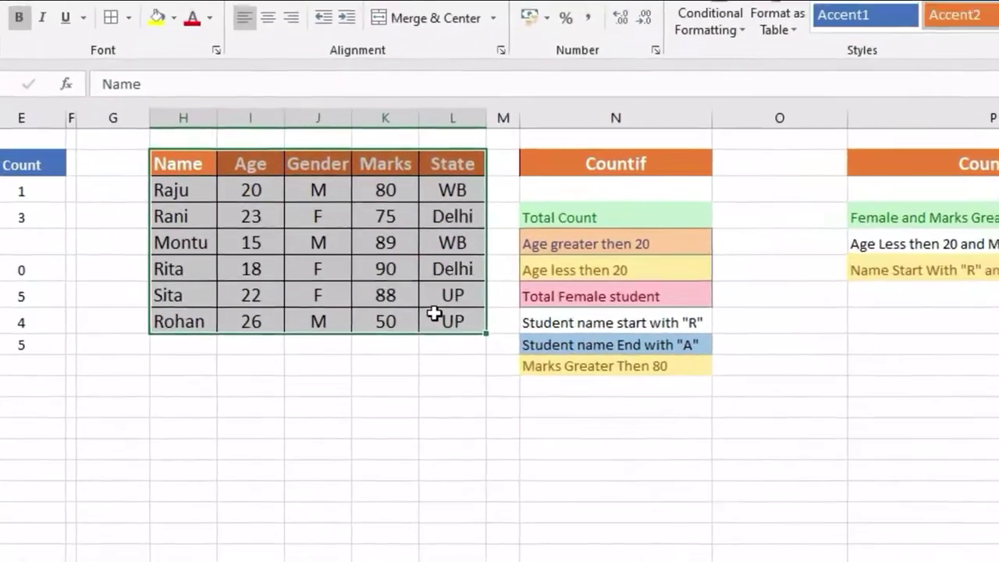
pyautogui.click(370, 437)
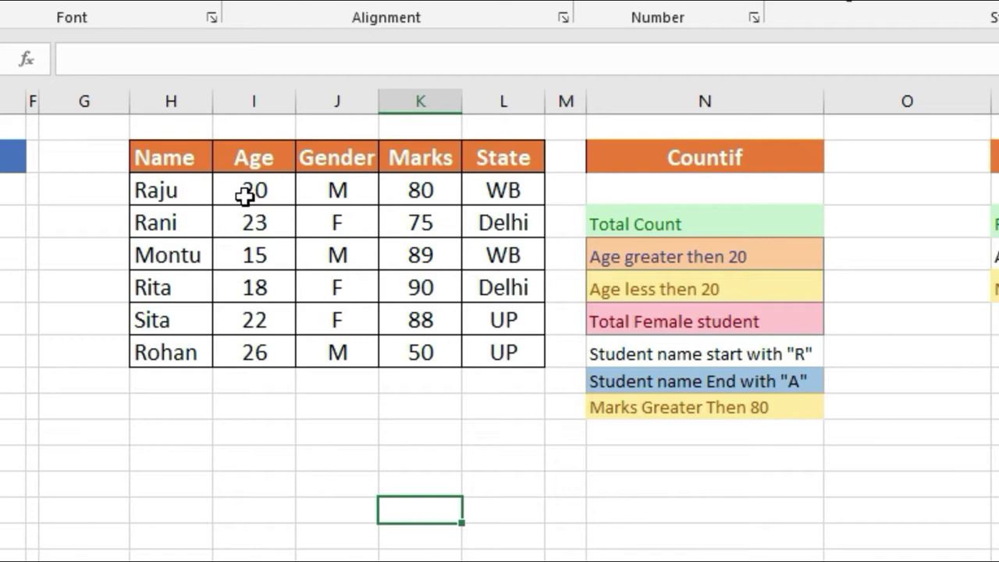
pyautogui.click(506, 223)
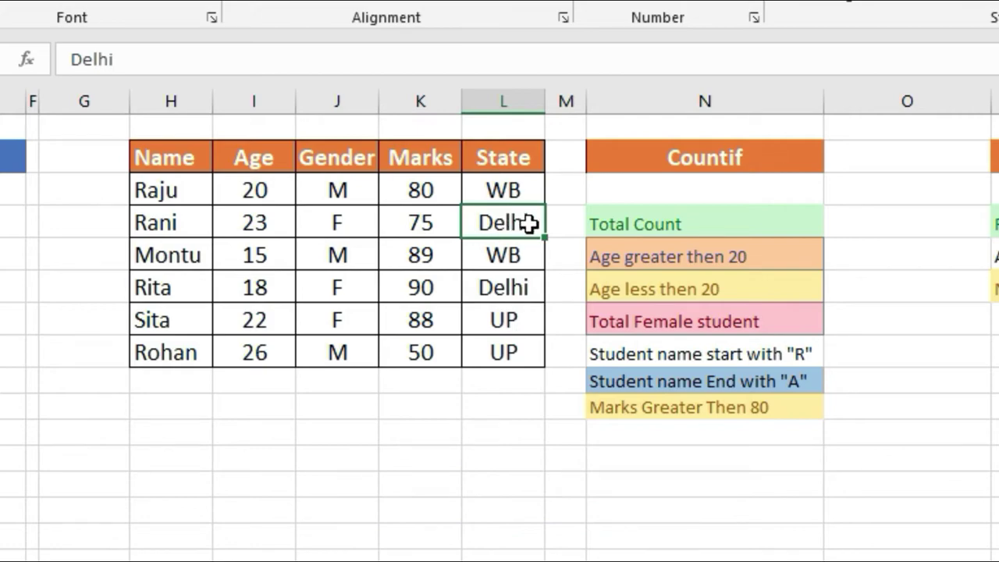
pyautogui.click(719, 225)
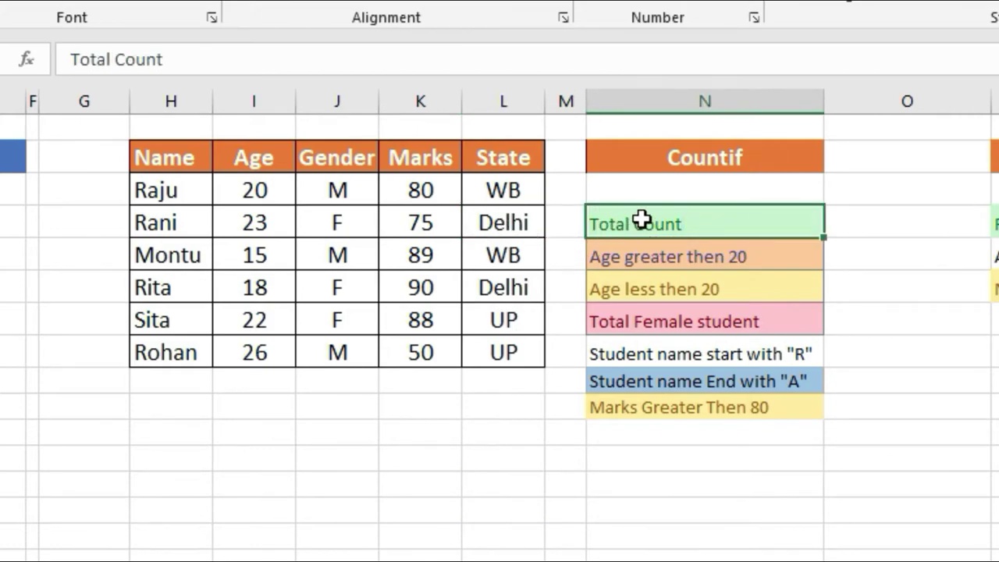
pyautogui.click(719, 221)
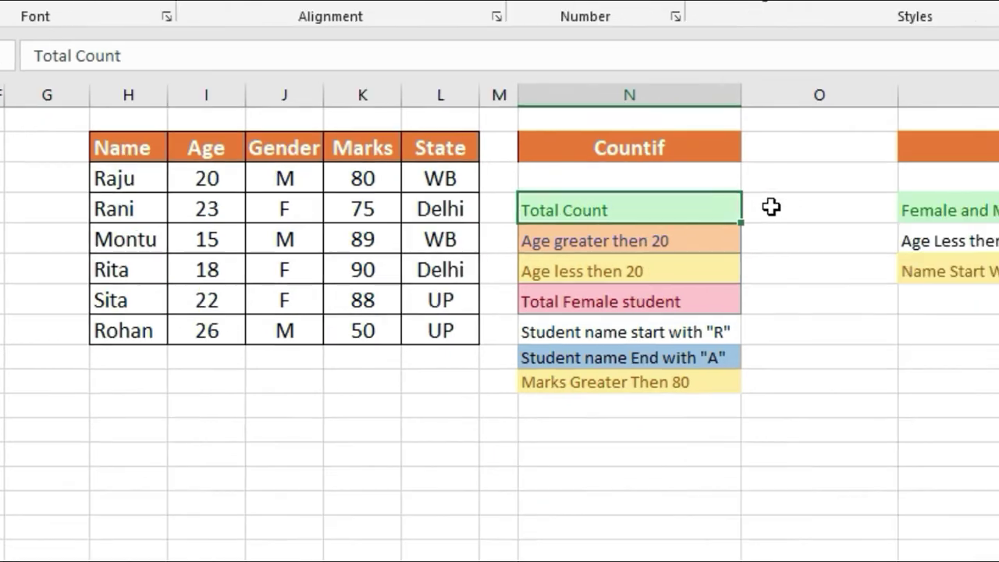
# - Try counting the student names with =COUNT(H3:H8) in cell O4 beside Total Count
pyautogui.click(771, 206)
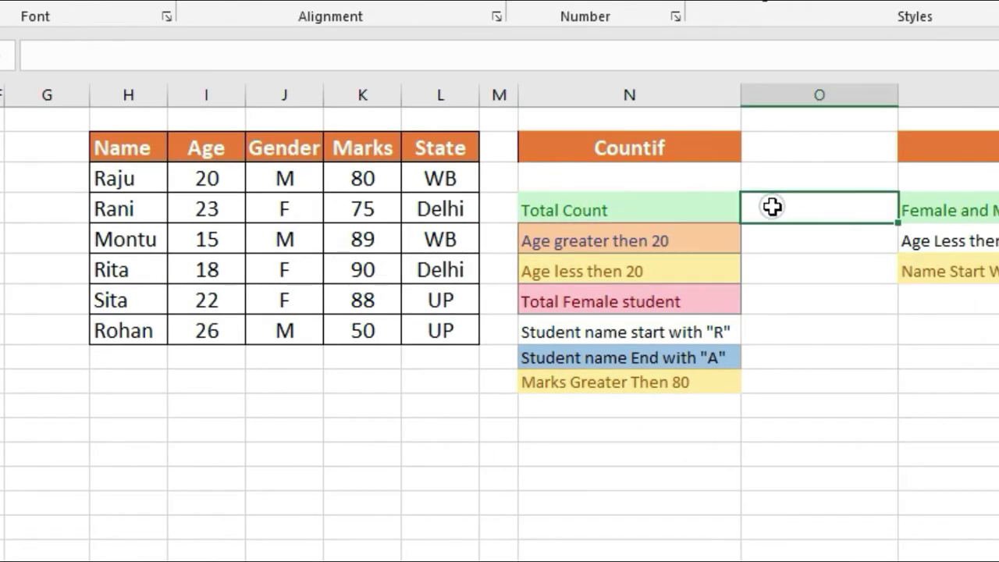
pyautogui.write('=')
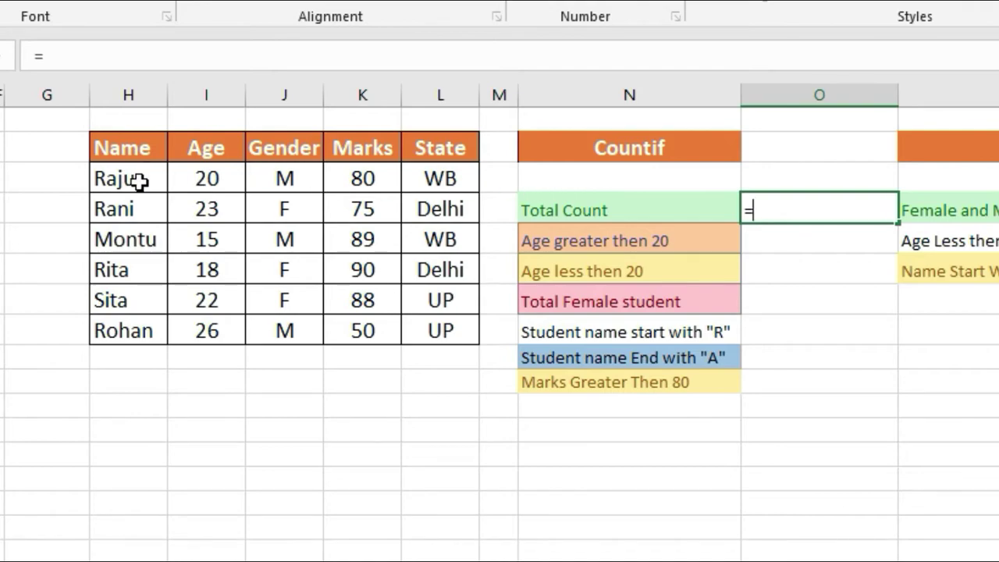
pyautogui.write('count(')
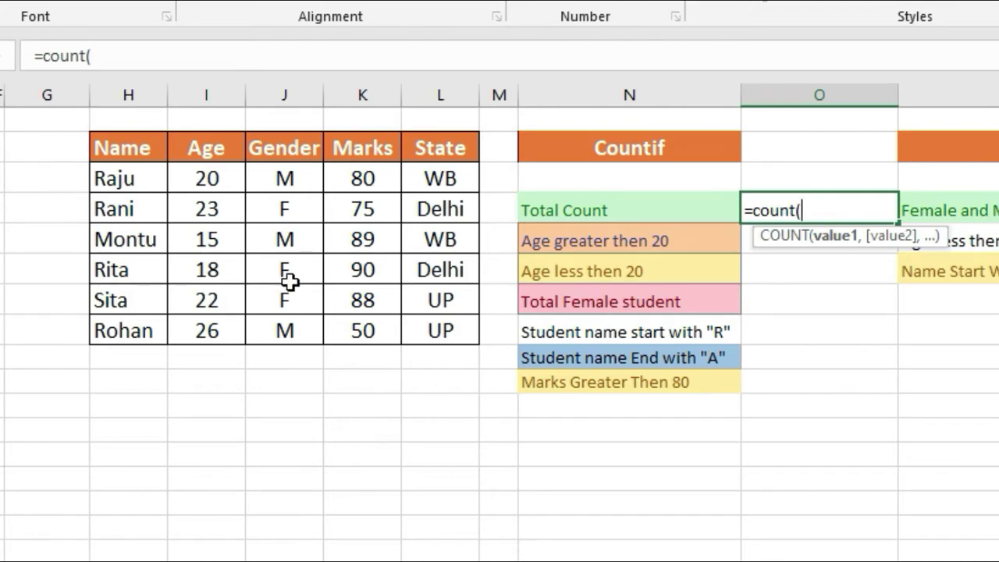
pyautogui.moveTo(139, 181); pyautogui.dragTo(132, 325)
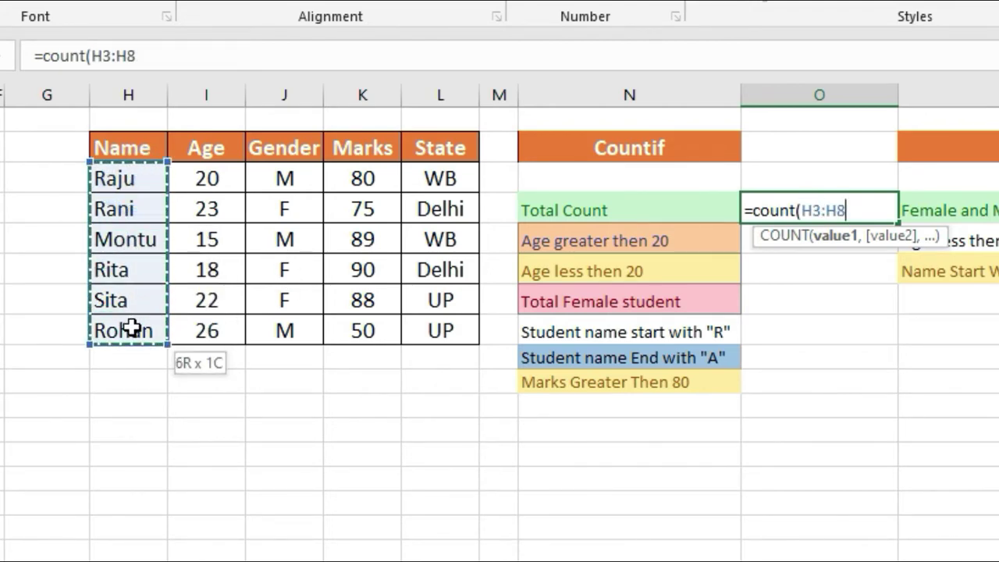
pyautogui.write(')')
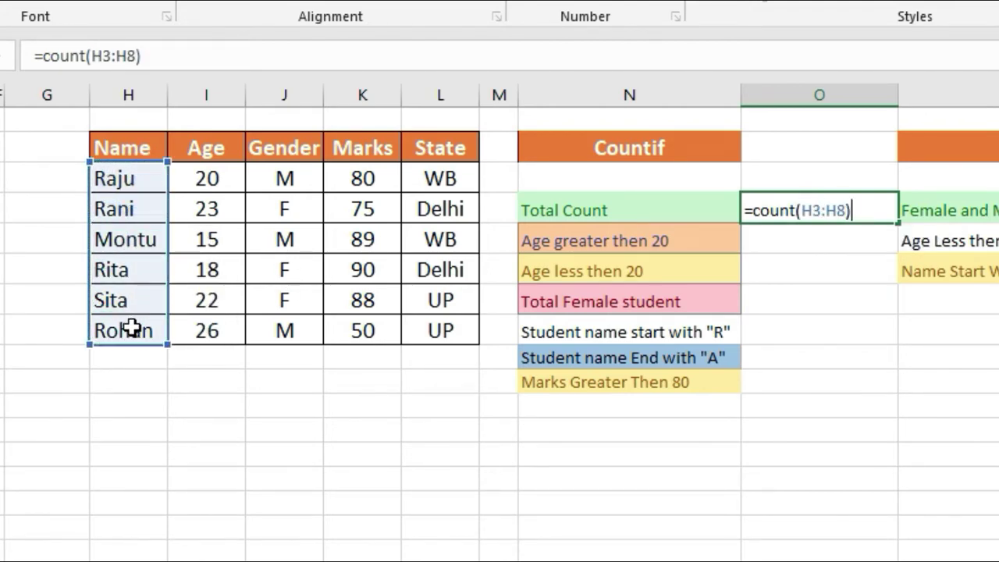
pyautogui.press('Return')
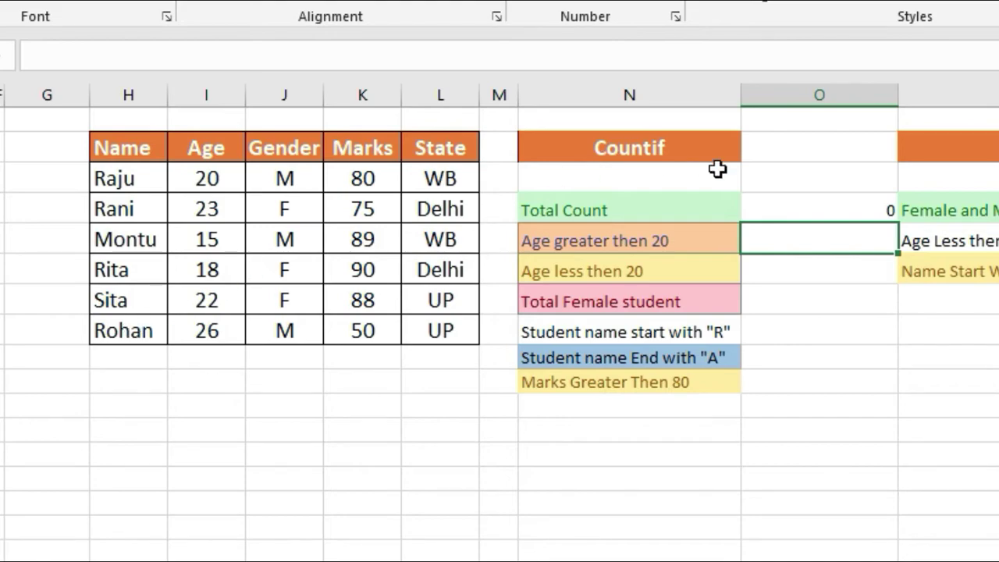
# - Enter =COUNTA(H3:H8) in cell O4 as the Total Count and check it against the names in H3:H8
pyautogui.click(764, 201)
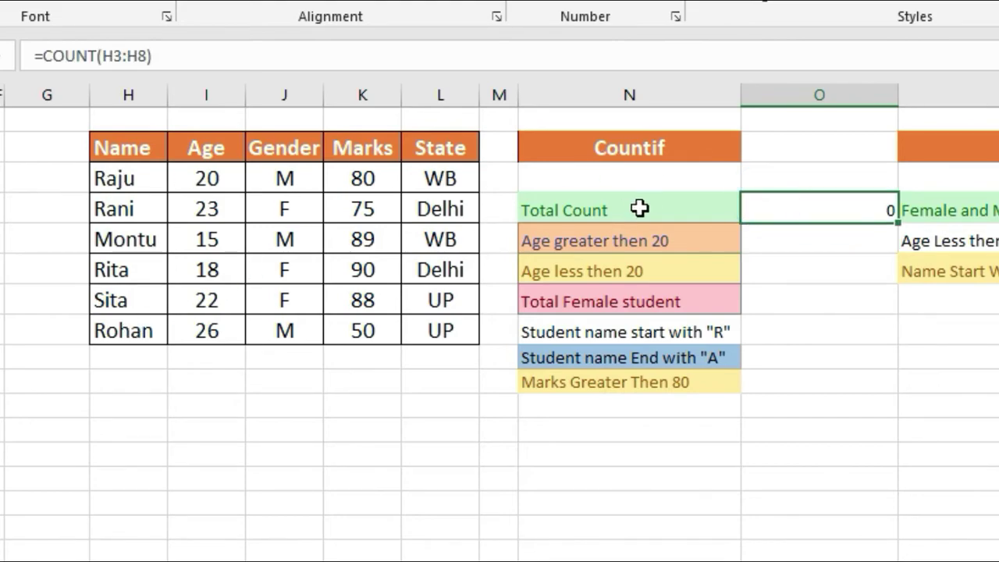
pyautogui.write('=count')
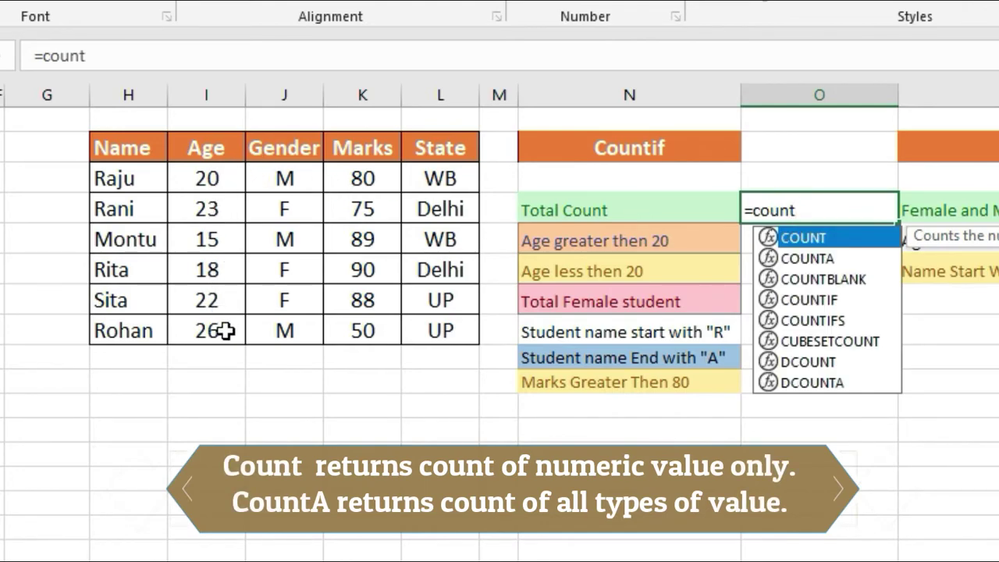
pyautogui.write('a(')
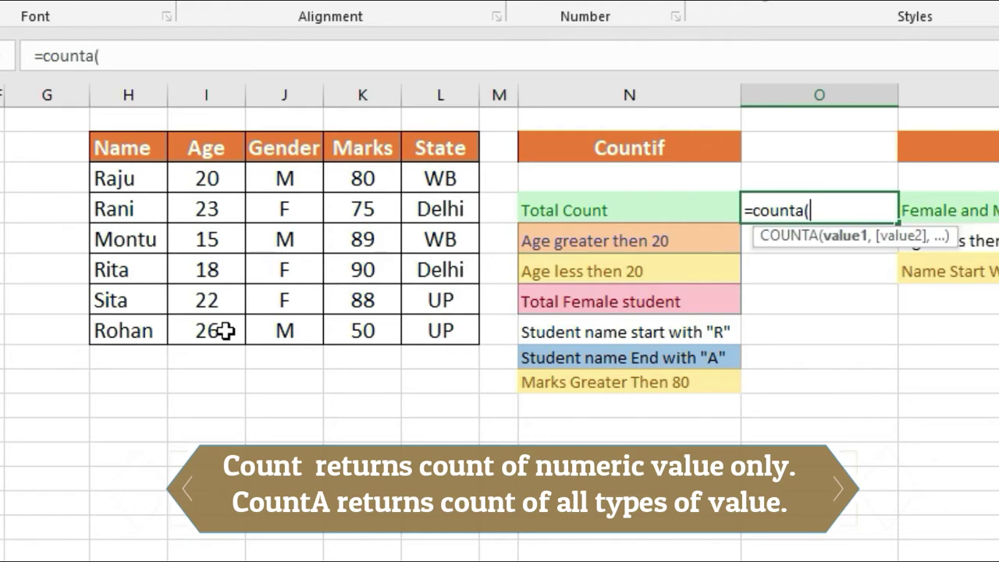
pyautogui.moveTo(123, 167); pyautogui.dragTo(146, 317)
pyautogui.write(')')
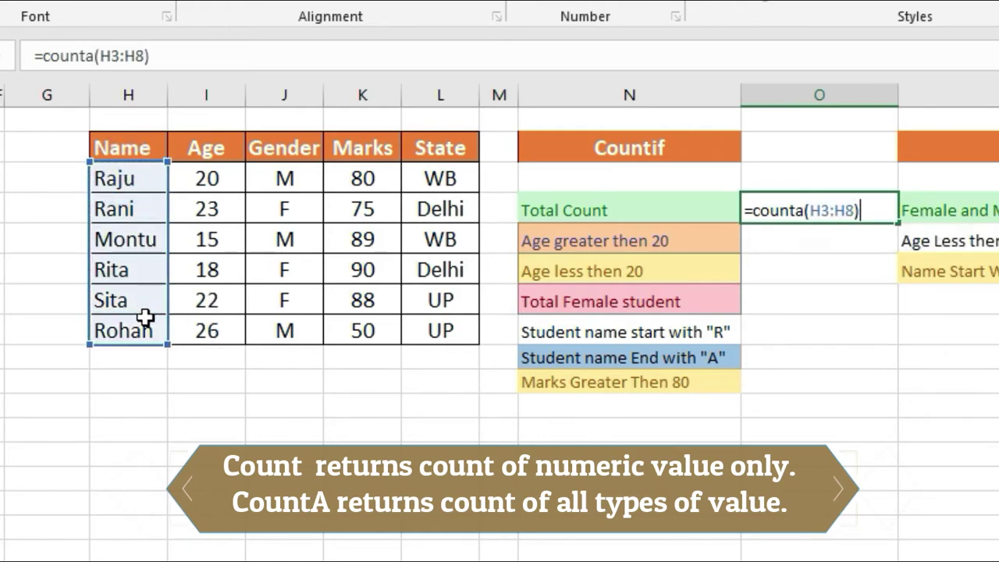
pyautogui.press('Return')
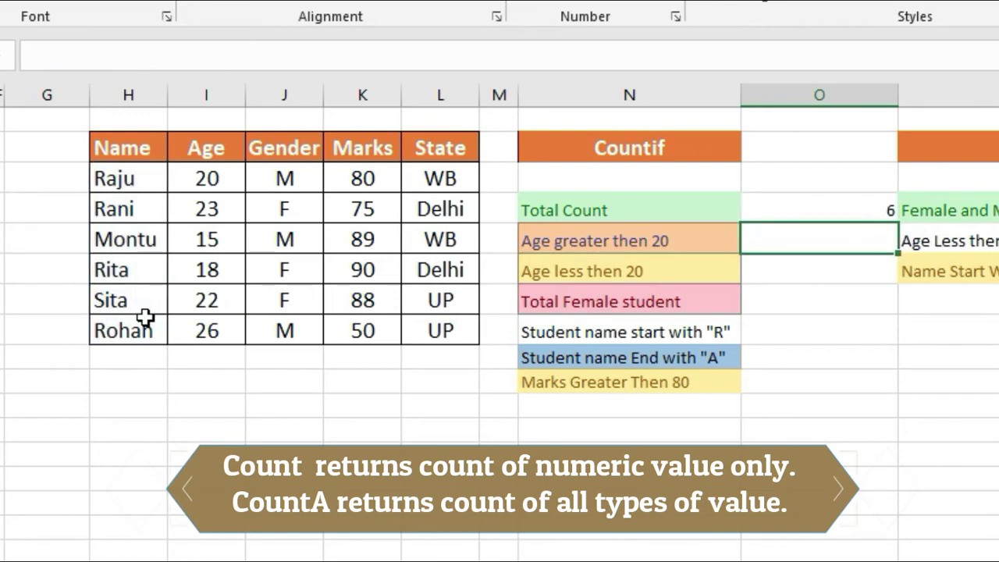
pyautogui.click(830, 209)
pyautogui.moveTo(136, 174); pyautogui.dragTo(138, 327)
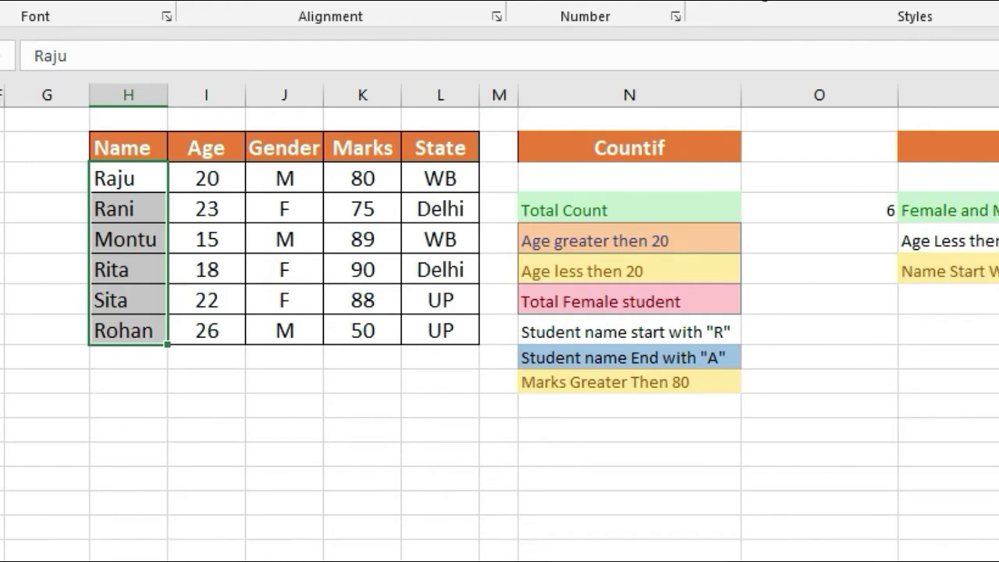
# - Examine the ages in I3:I8 to identify which students meet the "Age greater then 20" condition
pyautogui.click(591, 397)
pyautogui.click(597, 242)
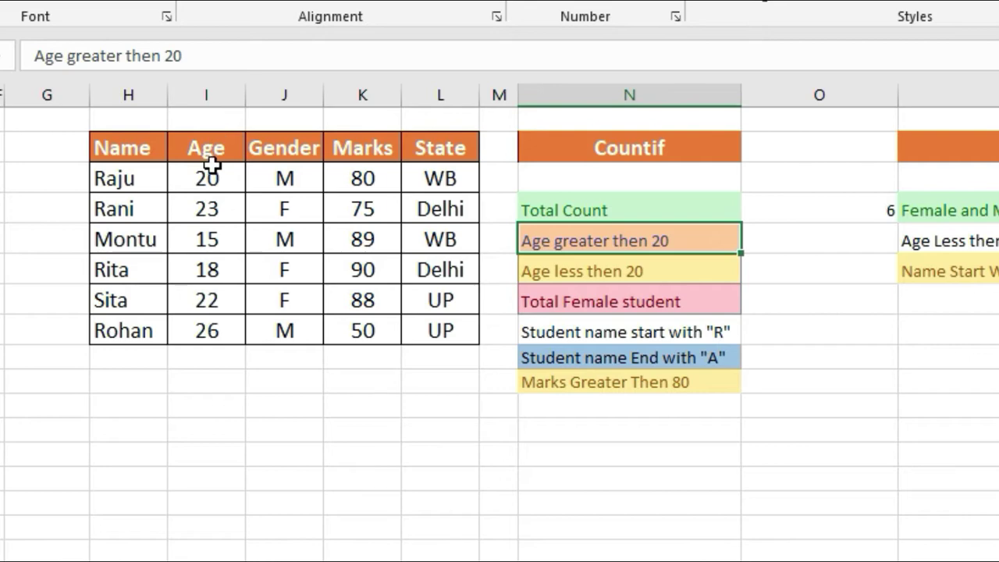
pyautogui.moveTo(204, 176); pyautogui.dragTo(199, 326)
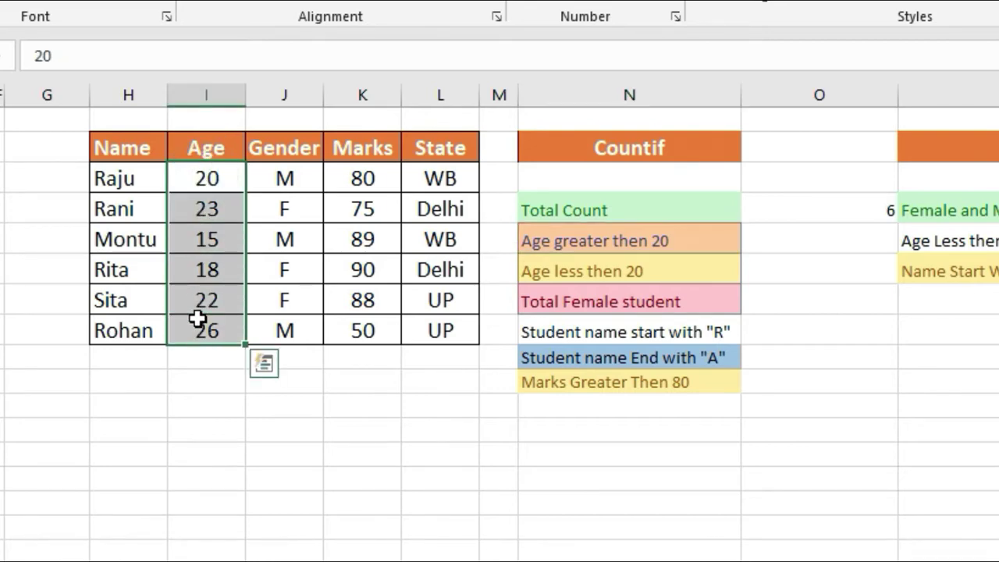
pyautogui.click(224, 176)
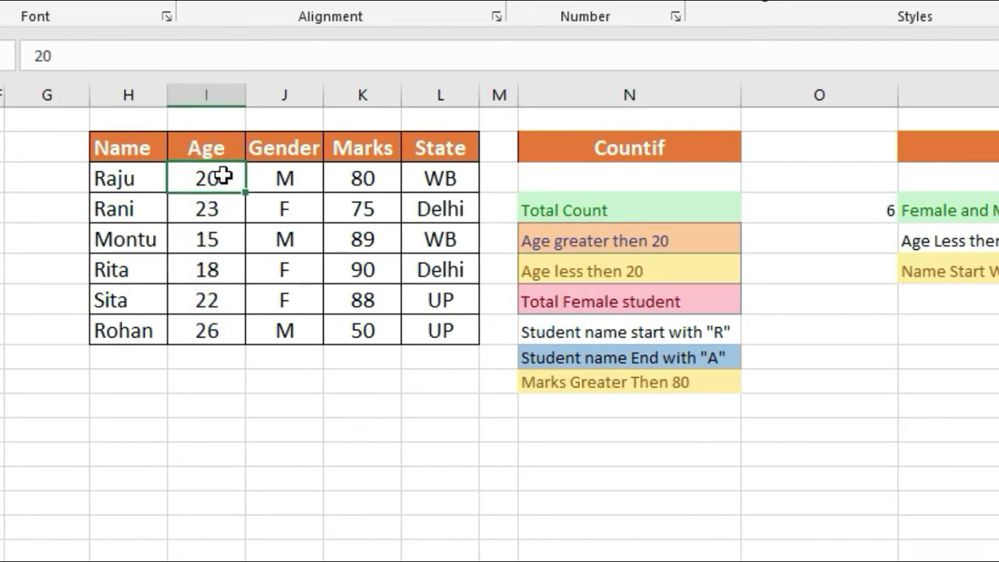
pyautogui.click(208, 206)
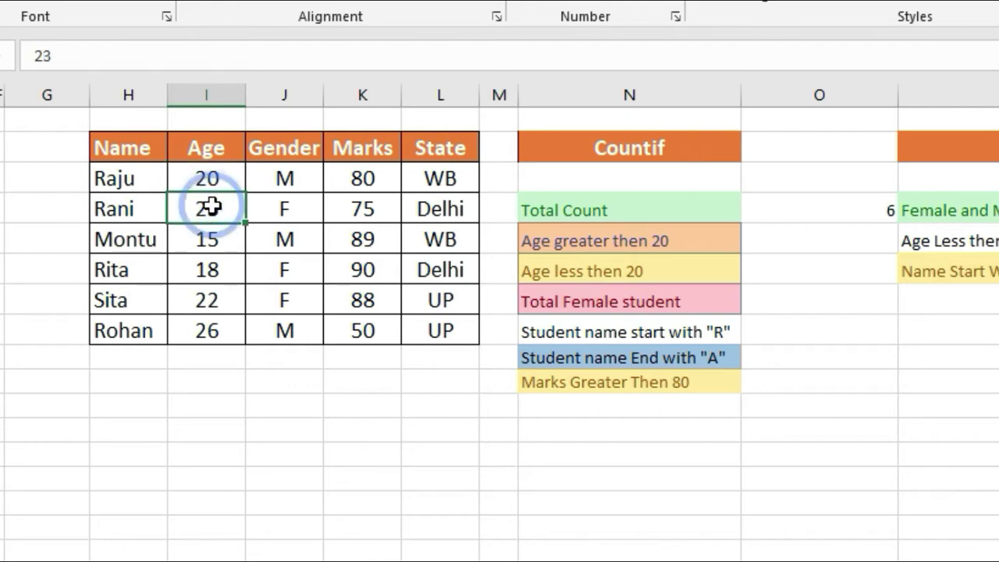
pyautogui.click(215, 300)
pyautogui.click(212, 328)
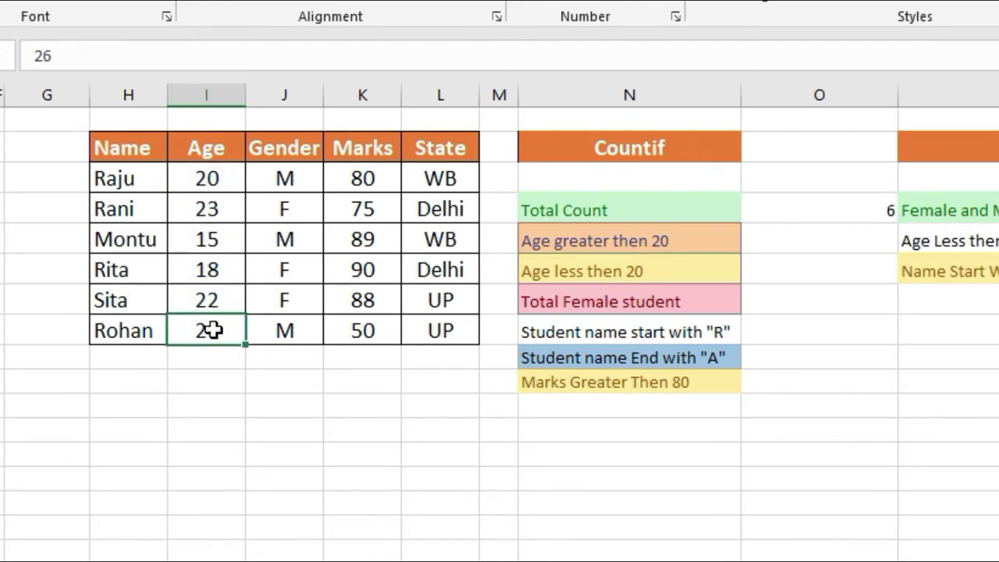
pyautogui.moveTo(212, 330); pyautogui.dragTo(216, 307)
pyautogui.click(223, 207)
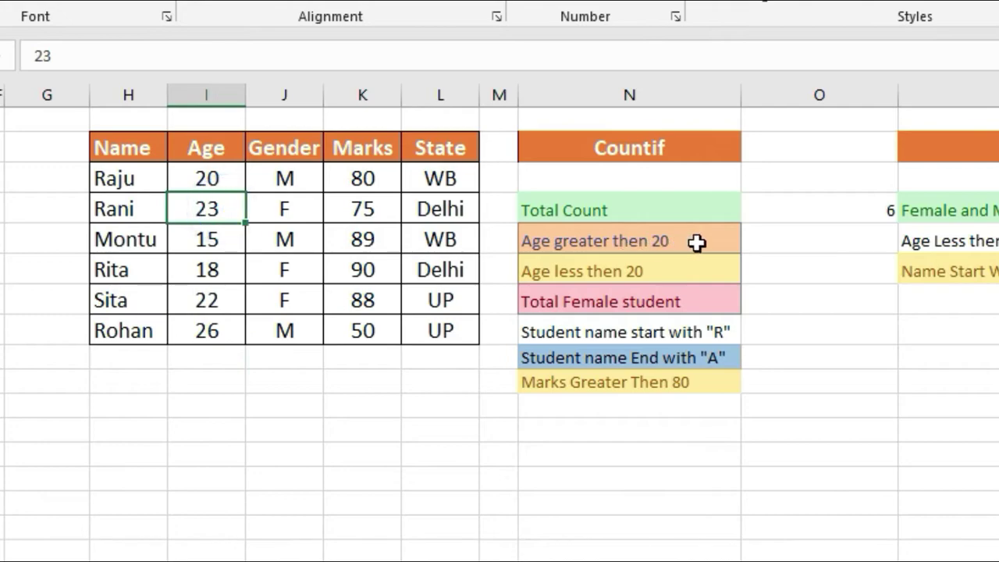
# - Enter =COUNTIF(I3:I8,">20") in cell O5 to count the students matching "Age greater then 20"
pyautogui.click(757, 239)
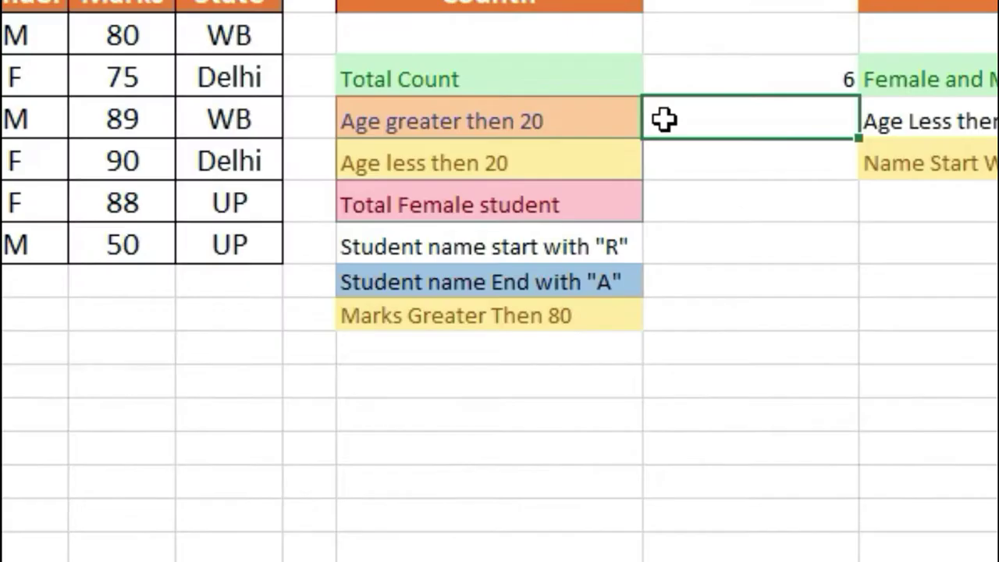
pyautogui.write('=coun')
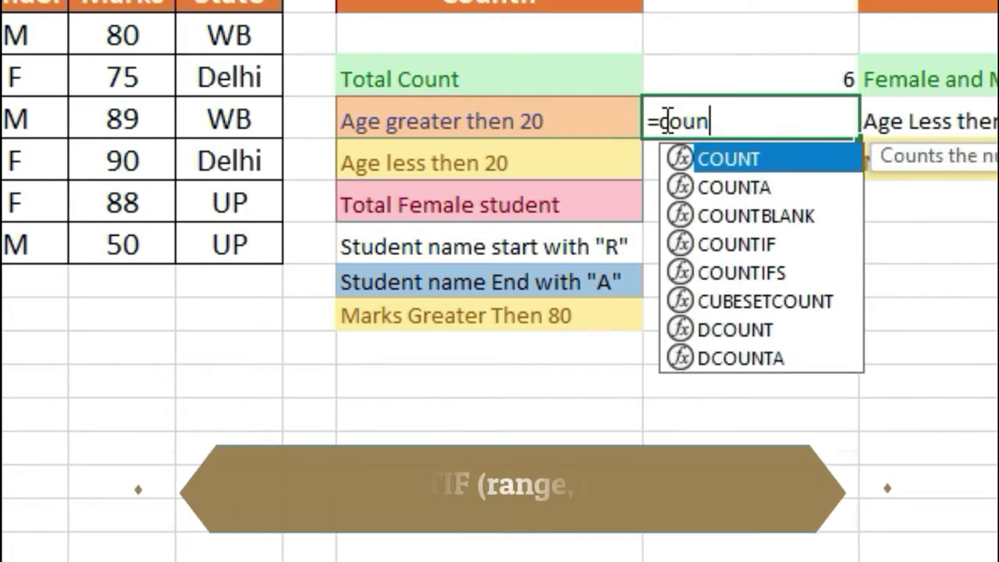
pyautogui.write('tif')
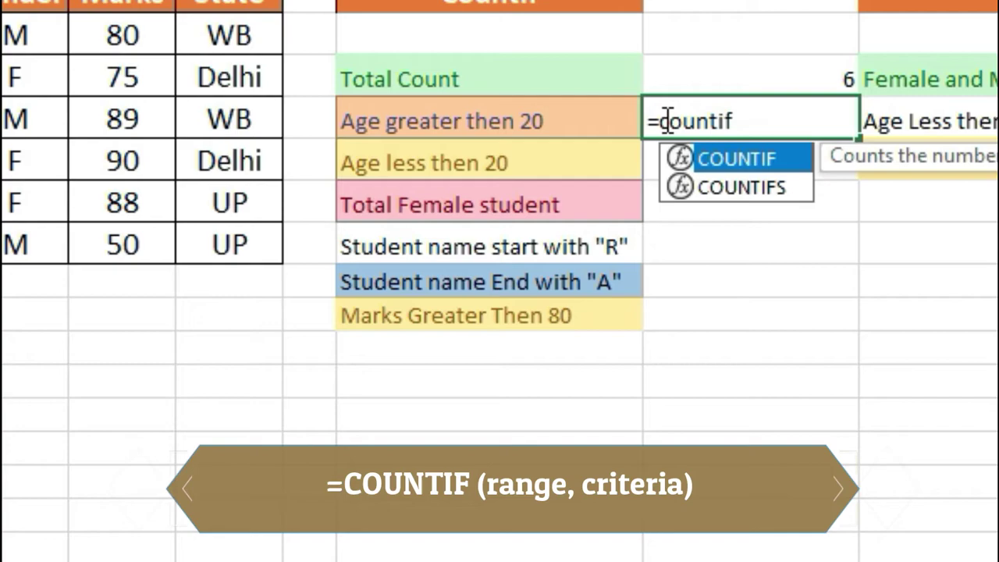
pyautogui.write('(')
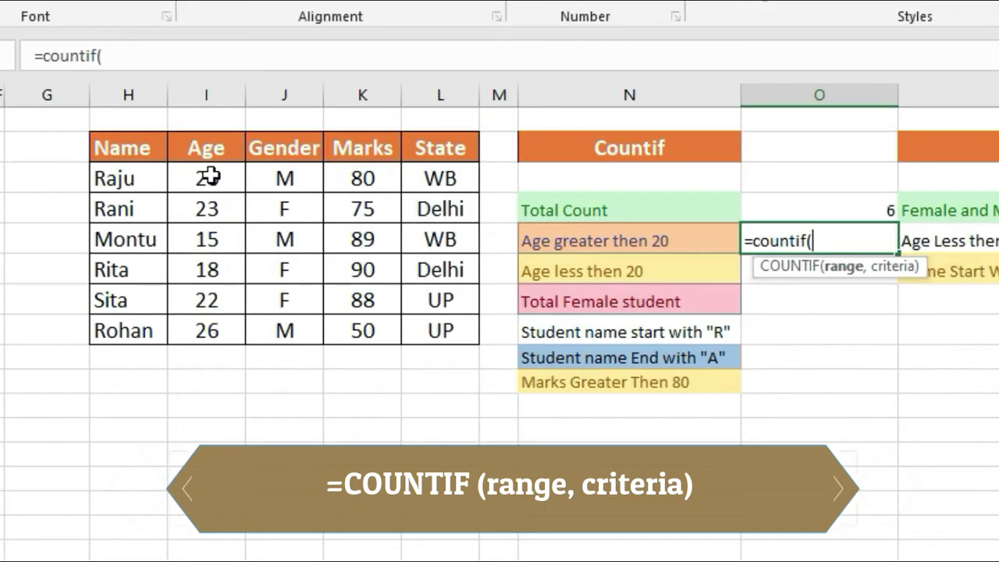
pyautogui.moveTo(210, 177); pyautogui.dragTo(208, 326)
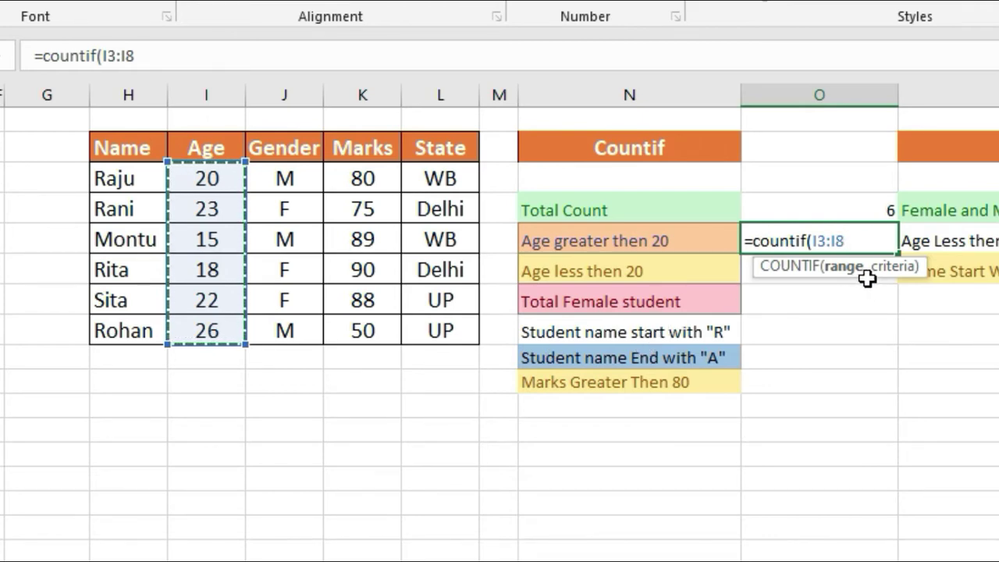
pyautogui.write(',">')
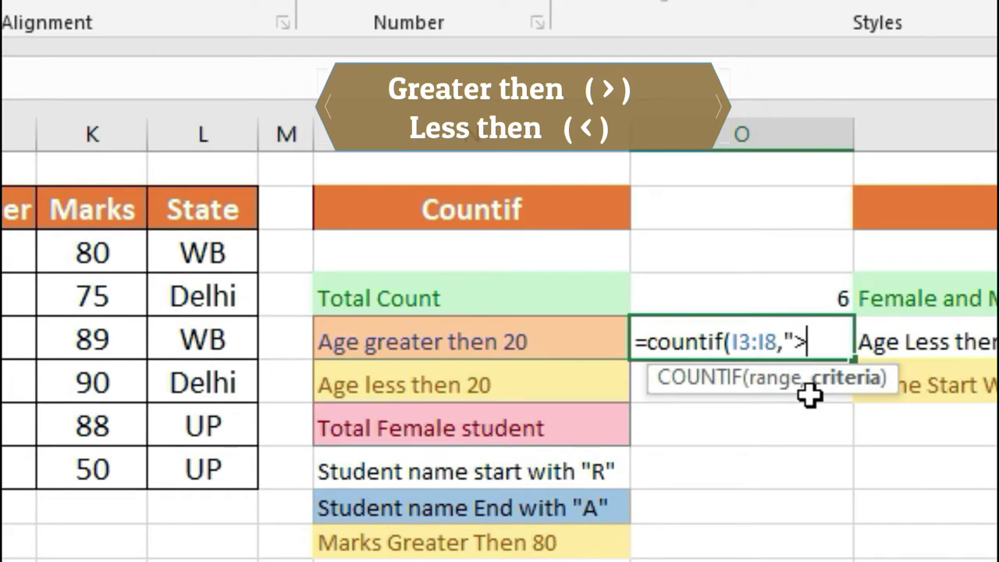
pyautogui.write('20')
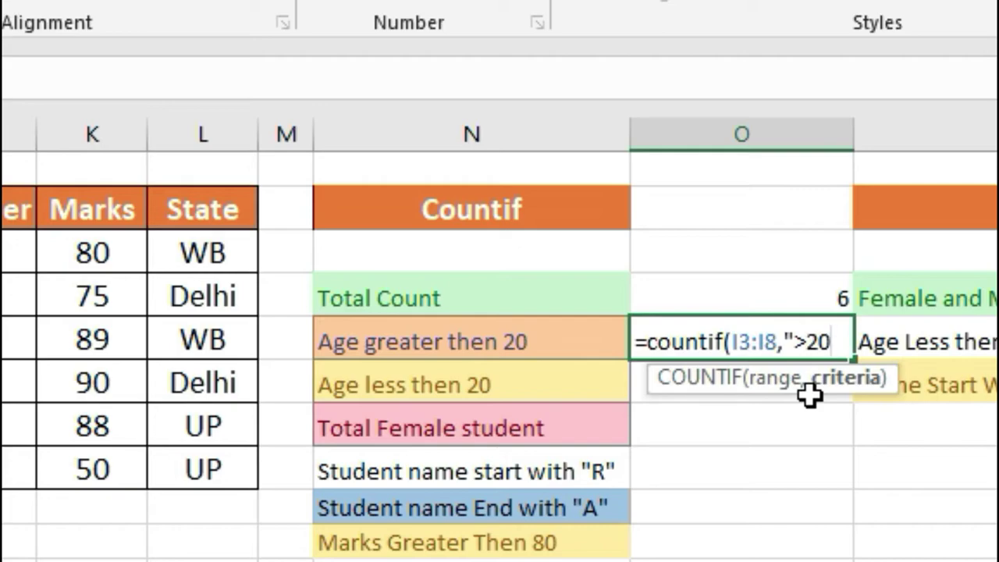
pyautogui.write('")')
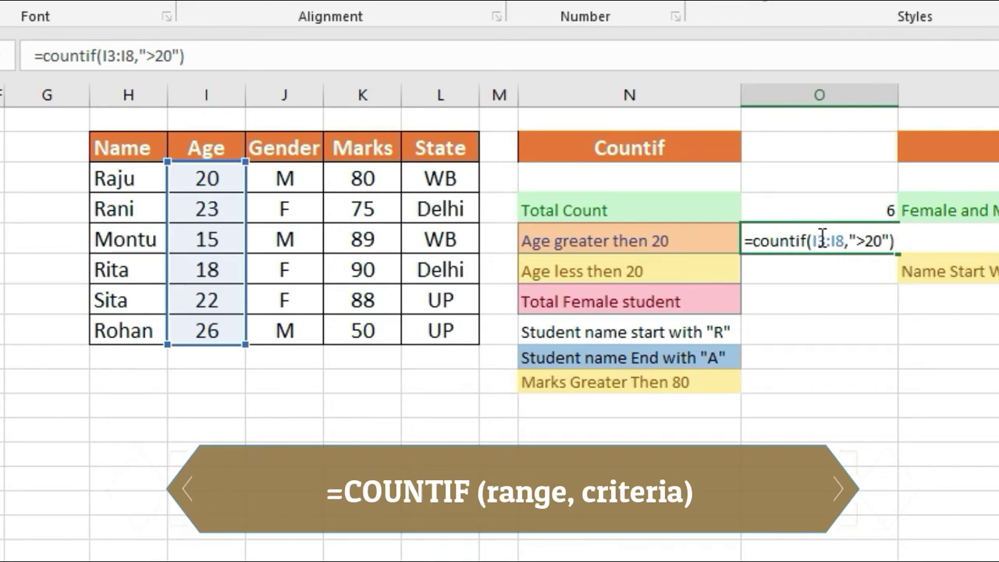
pyautogui.click(856, 241)
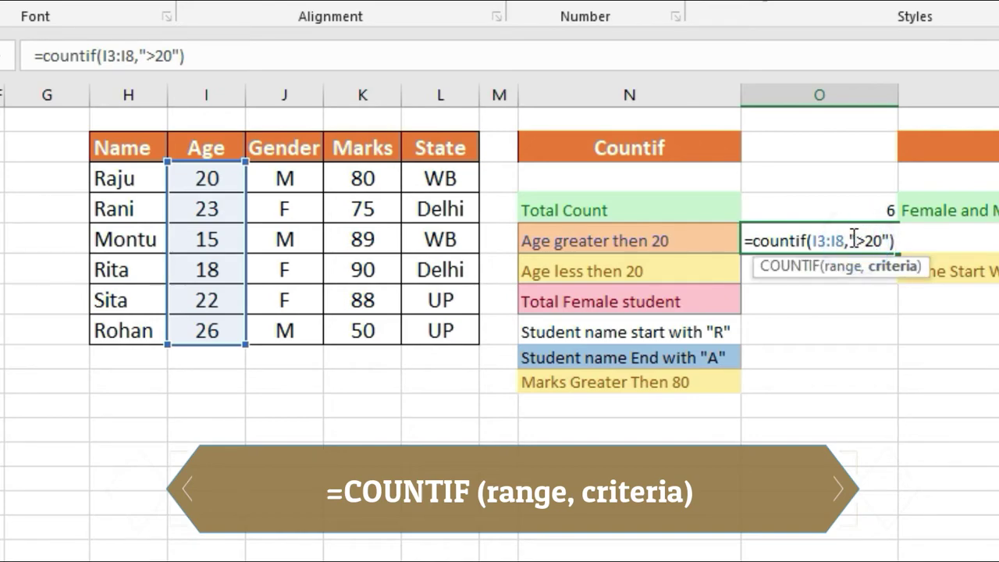
pyautogui.moveTo(853, 237); pyautogui.dragTo(887, 239)
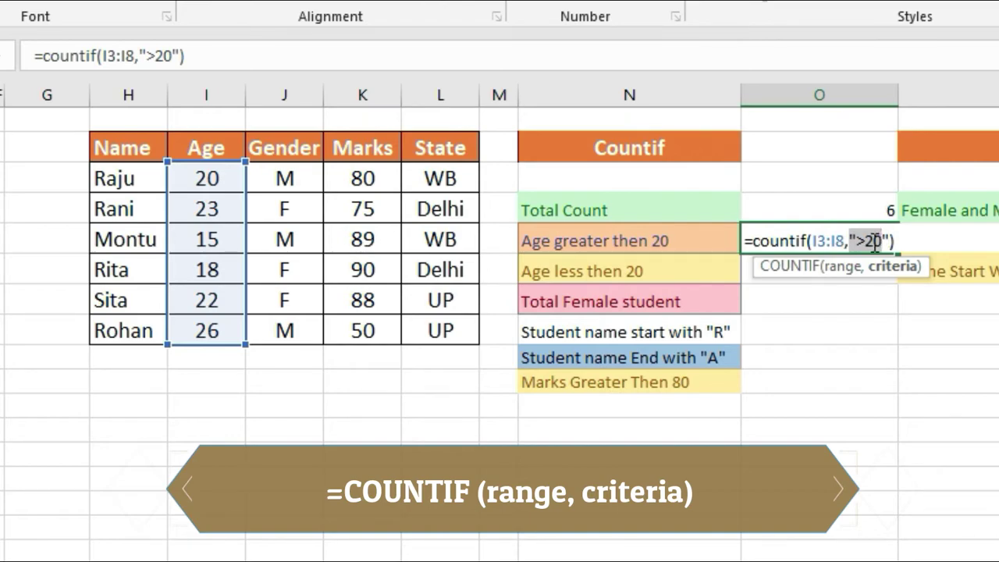
pyautogui.press('Return')
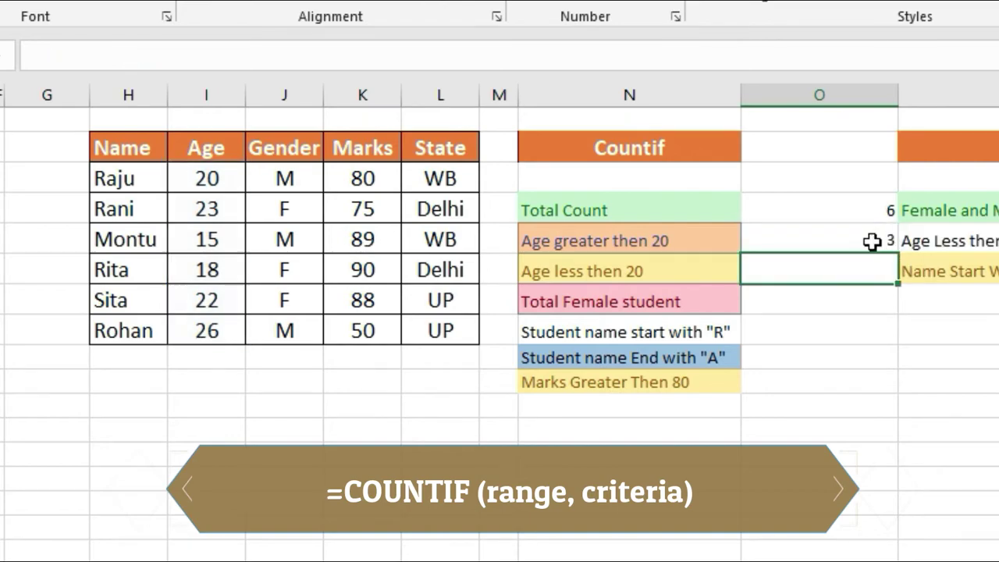
pyautogui.click(871, 241)
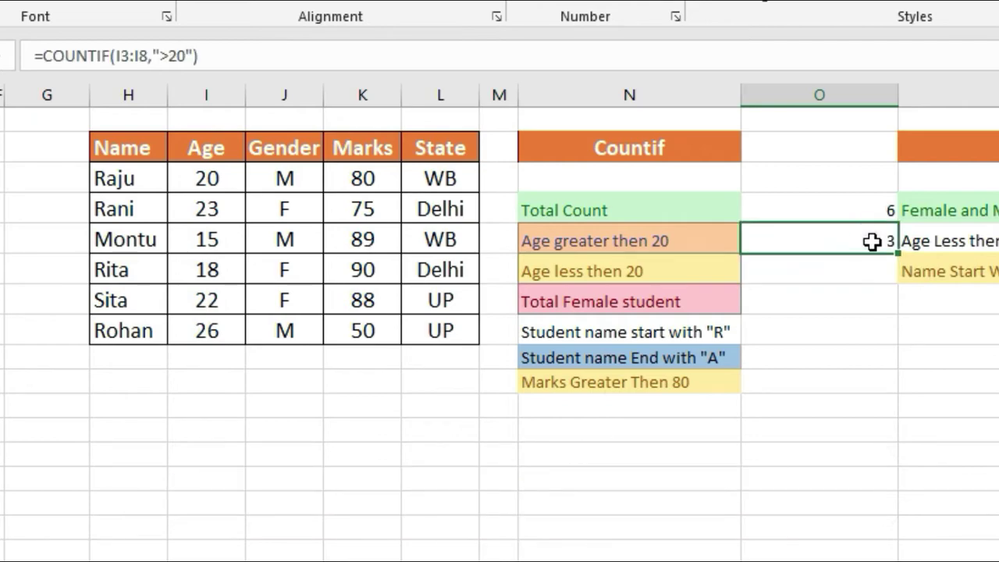
# - Center the contents of the Countif result cells O4:O10 horizontally
pyautogui.click(840, 210)
pyautogui.moveTo(840, 210); pyautogui.dragTo(827, 371)
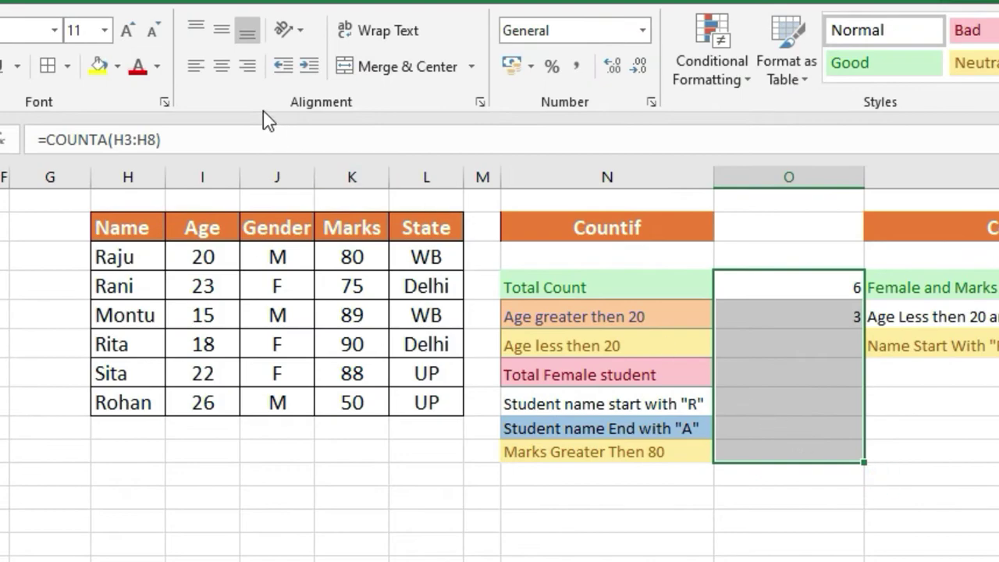
pyautogui.click(222, 67)
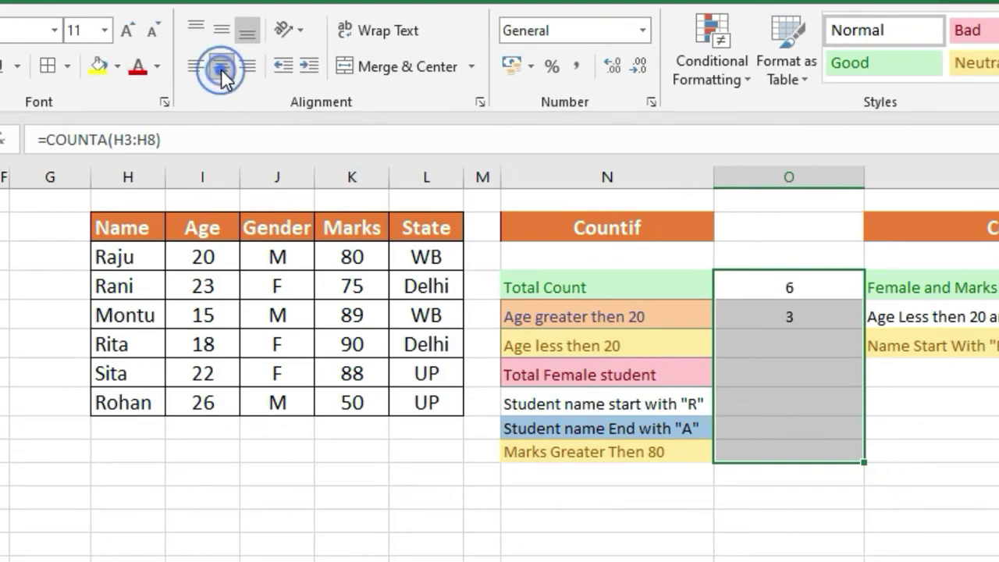
pyautogui.click(786, 314)
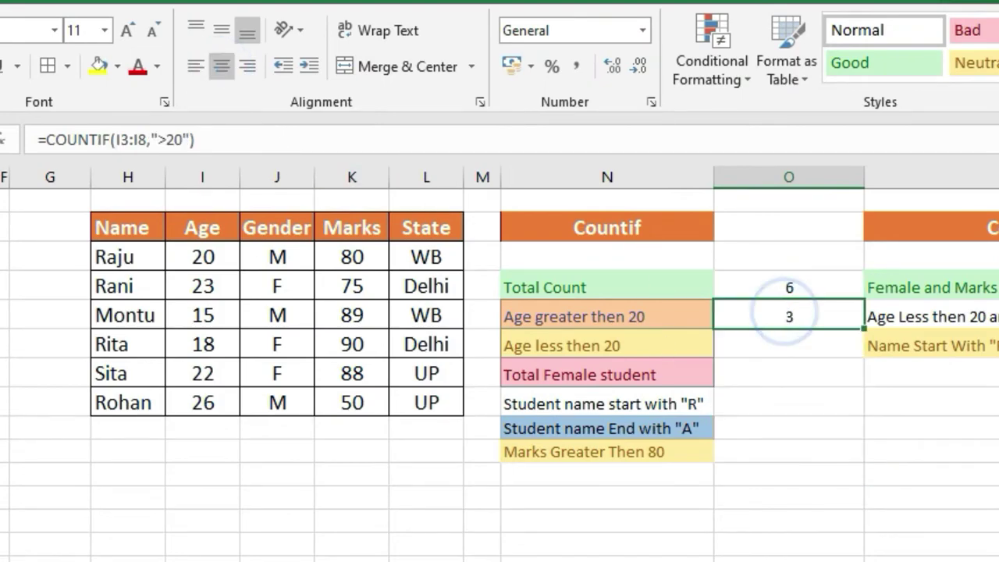
pyautogui.click(774, 315)
# - Enter =COUNTIF(I3:I8,"<20") in cell O6 for "Age less then 20" and check it against the ages in column I
pyautogui.click(768, 343)
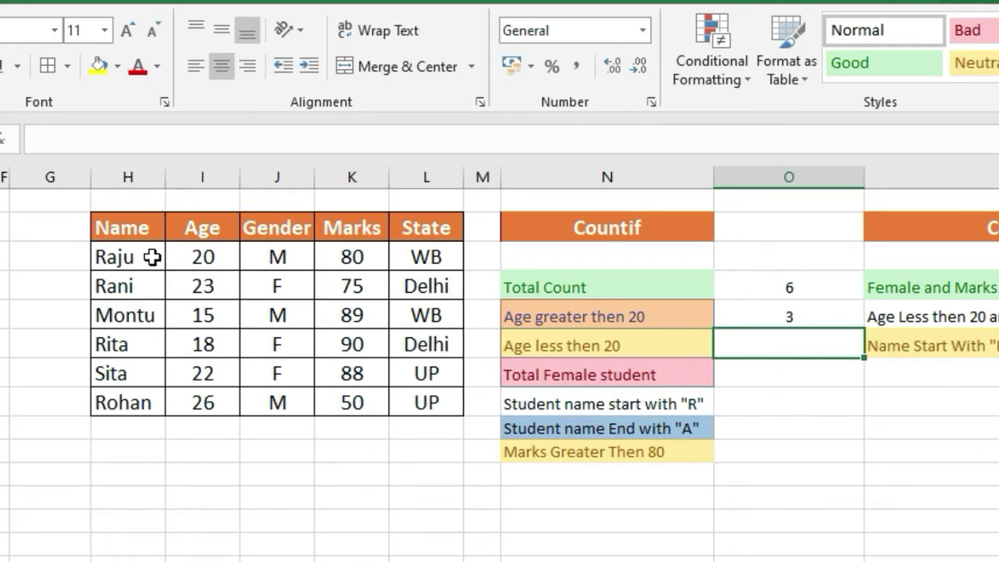
pyautogui.moveTo(183, 257); pyautogui.dragTo(184, 426)
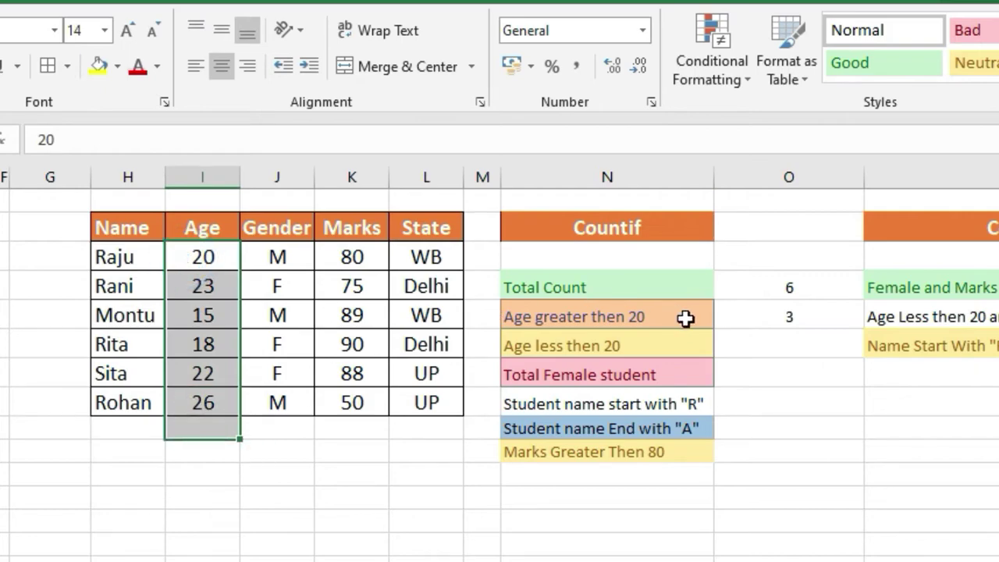
pyautogui.click(763, 348)
pyautogui.write('=')
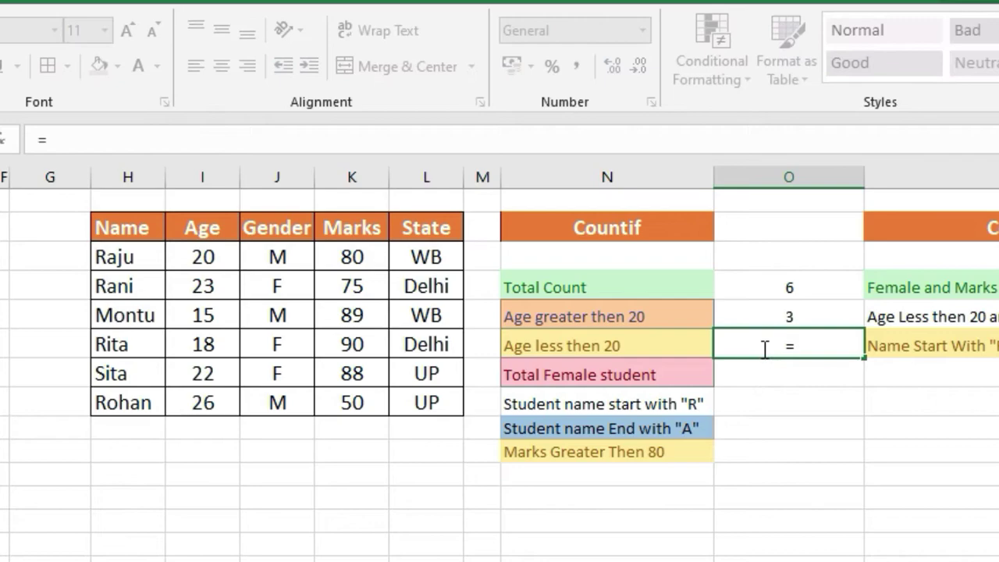
pyautogui.write('count')
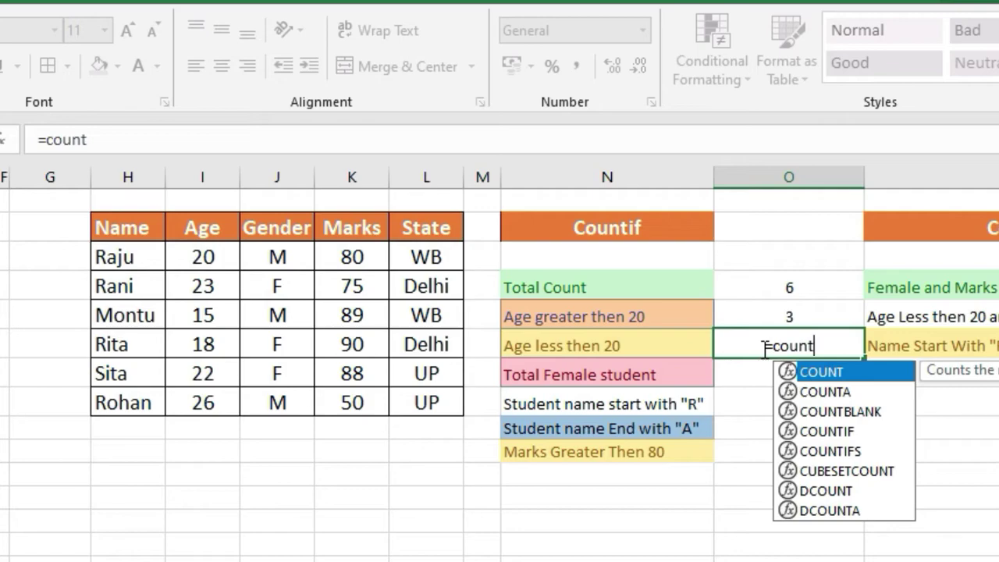
pyautogui.write('if')
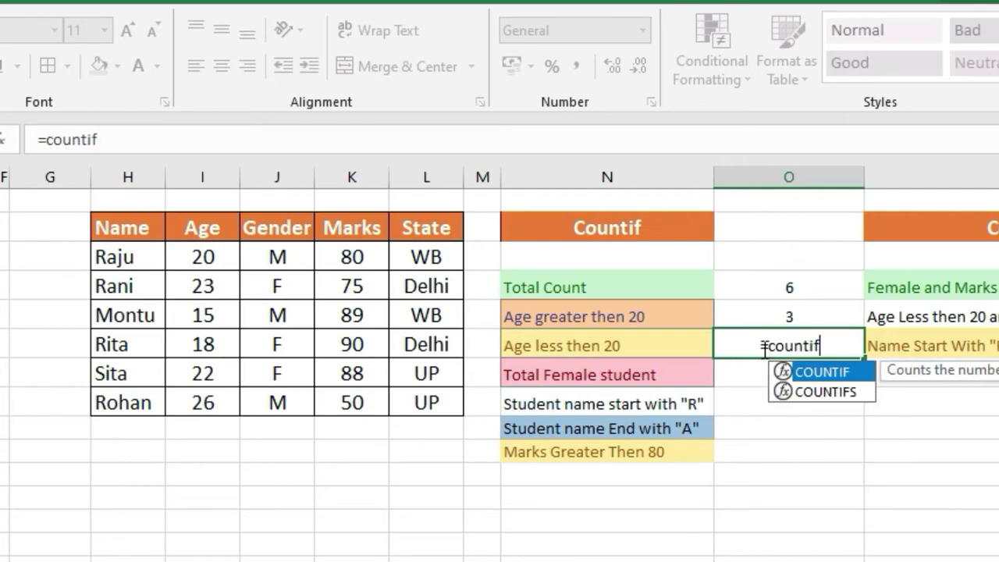
pyautogui.write('(')
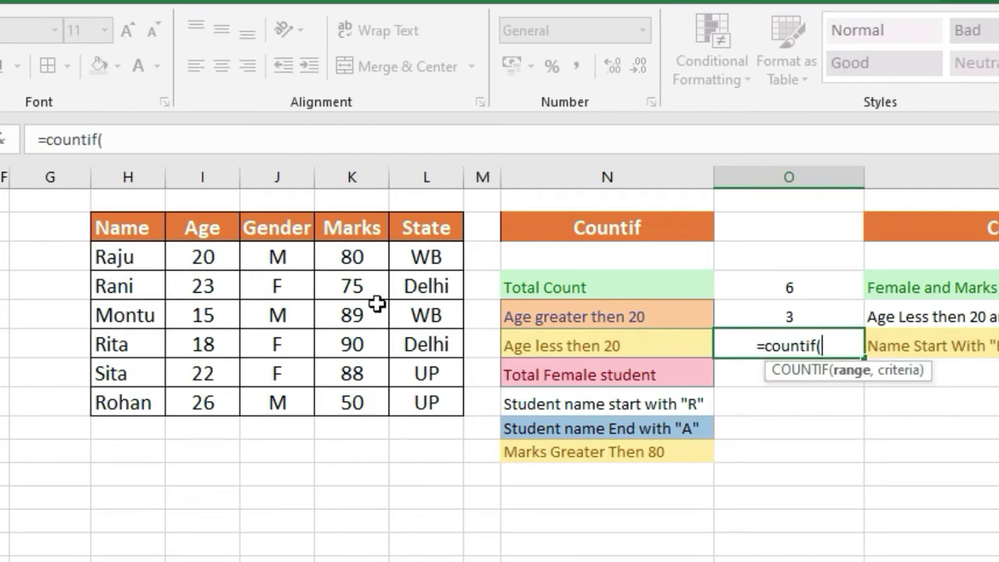
pyautogui.click(201, 260)
pyautogui.moveTo(201, 260); pyautogui.dragTo(204, 403)
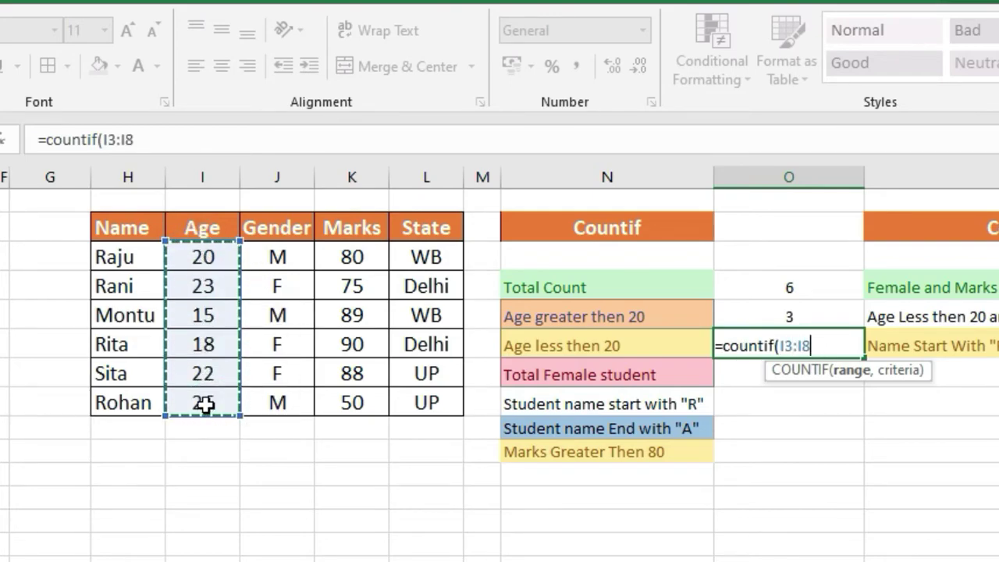
pyautogui.write(',')
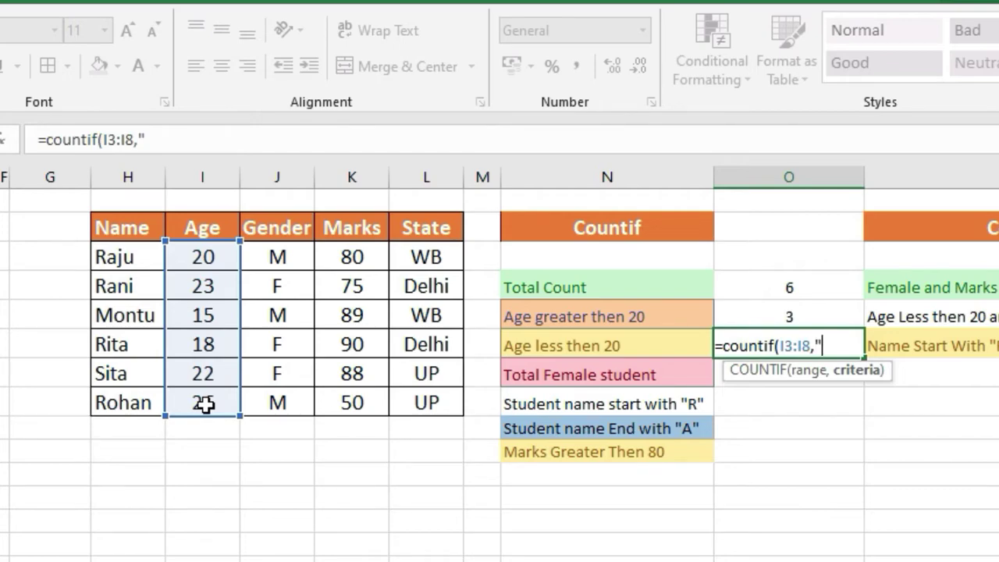
pyautogui.write('"<')
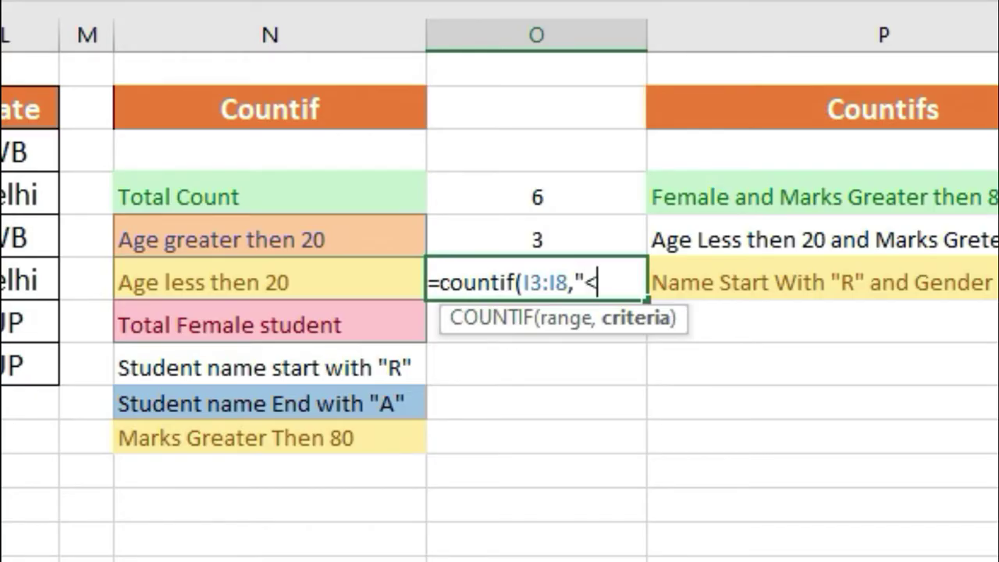
pyautogui.write('20')
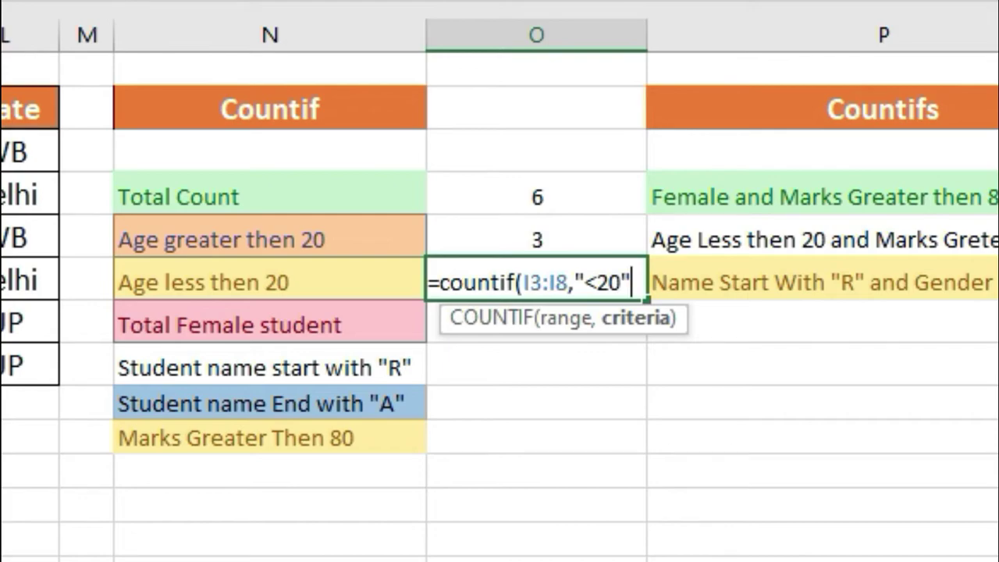
pyautogui.write('")')
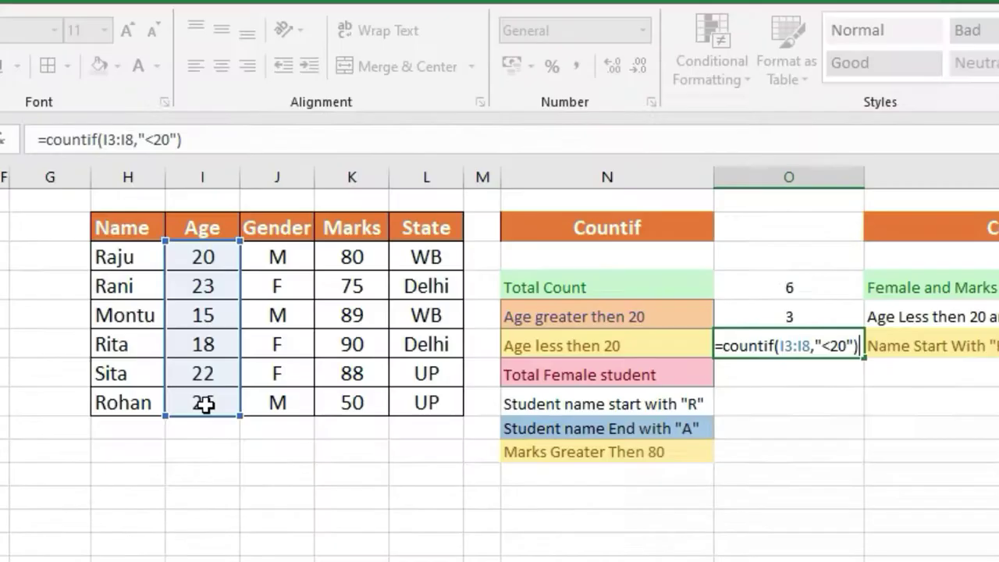
pyautogui.press('Return')
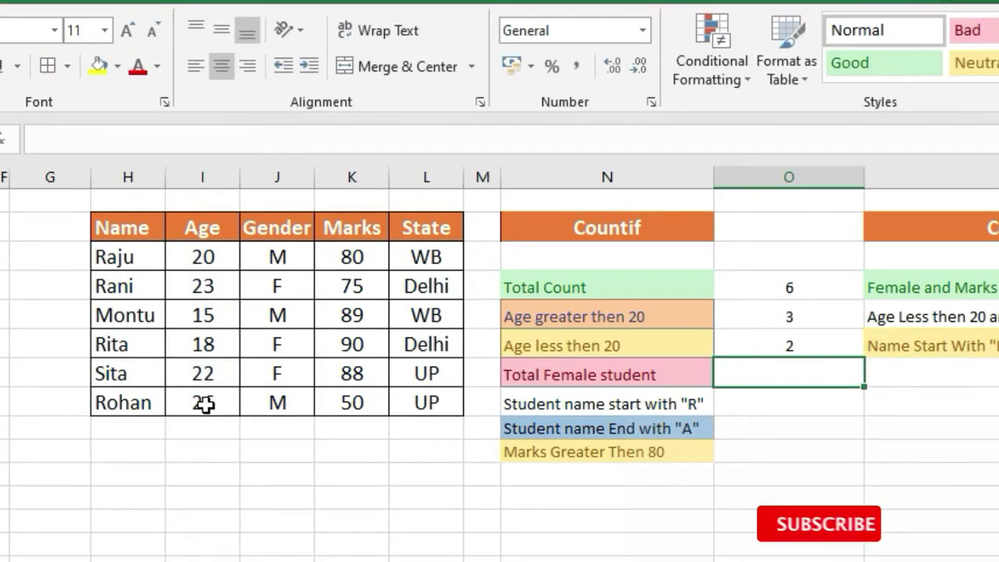
pyautogui.click(792, 346)
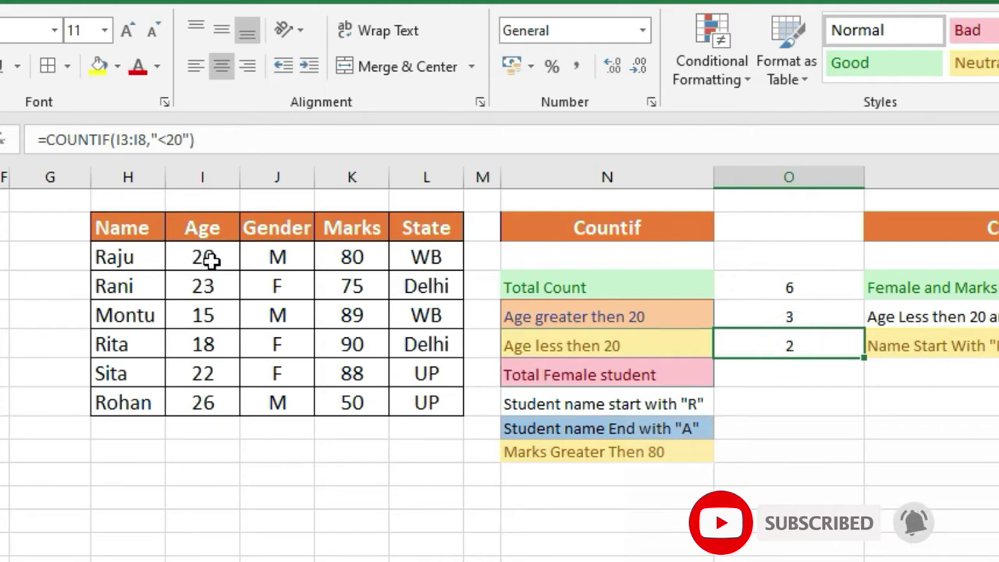
pyautogui.moveTo(207, 306); pyautogui.dragTo(207, 339)
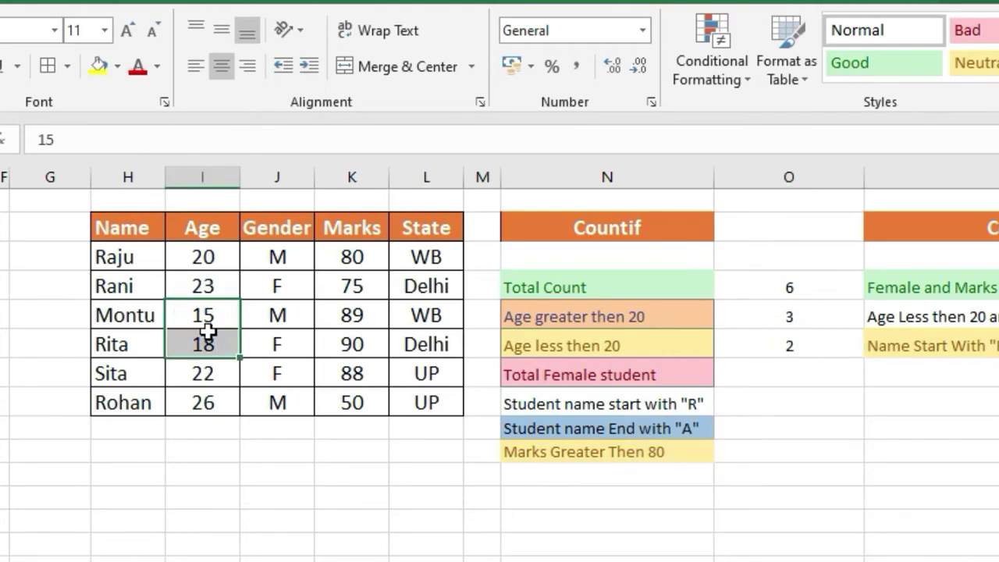
pyautogui.click(848, 351)
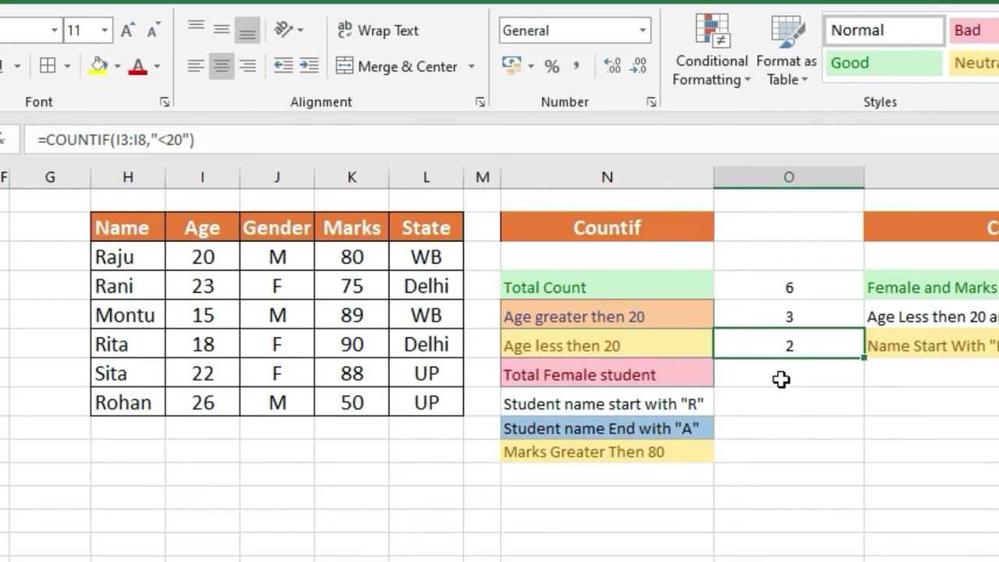
# - Examine the Gender values in J3:J8 that apply to the Total Female student entry
pyautogui.click(640, 379)
pyautogui.click(751, 377)
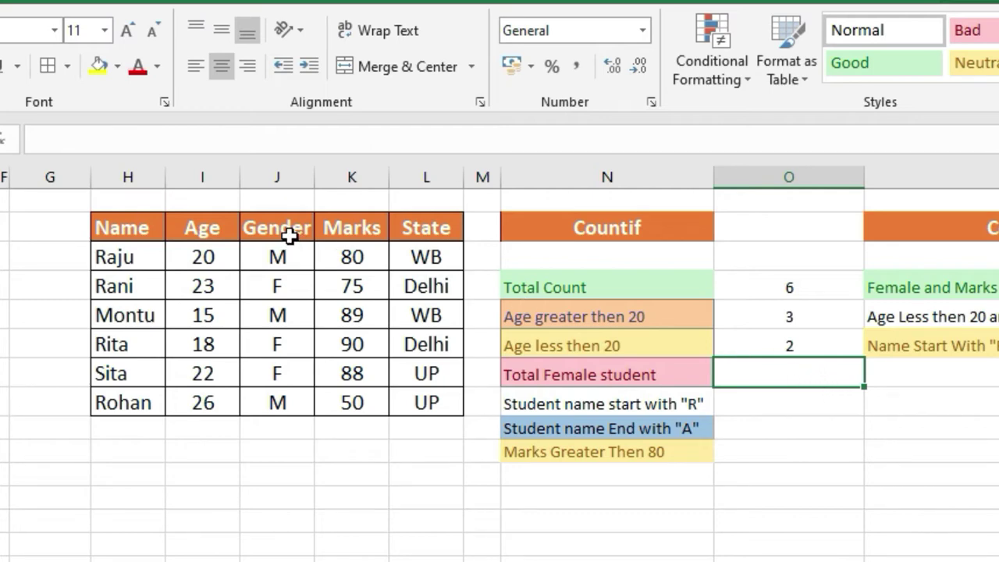
pyautogui.moveTo(277, 255); pyautogui.dragTo(277, 400)
pyautogui.click(796, 374)
pyautogui.write('=')
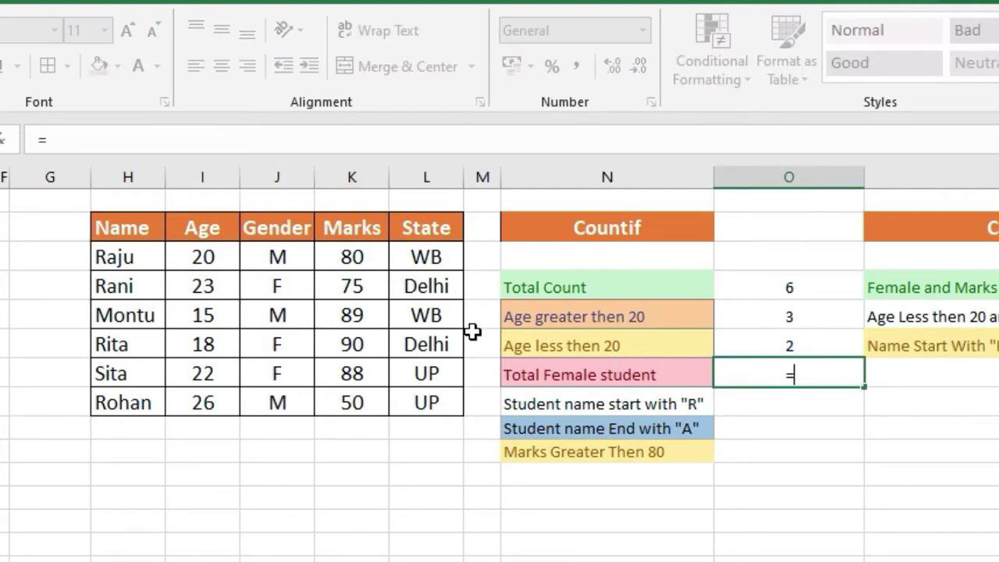
pyautogui.write('counti')
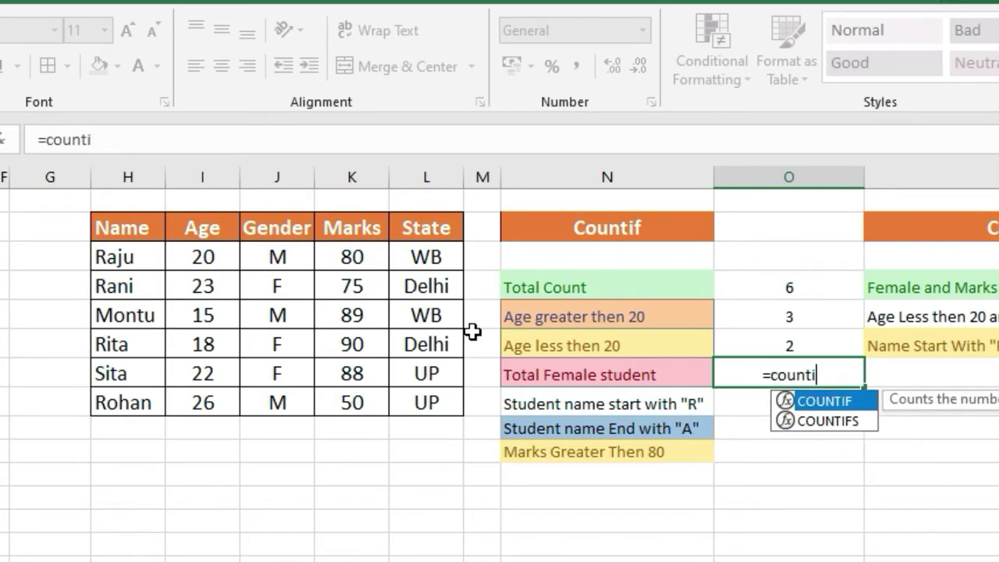
pyautogui.write('f(')
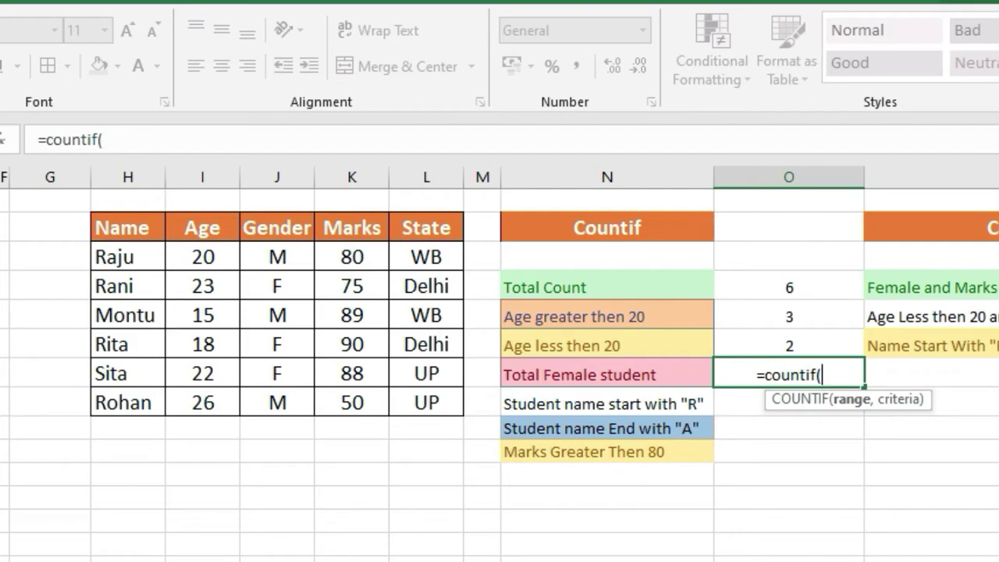
pyautogui.press('Escape')
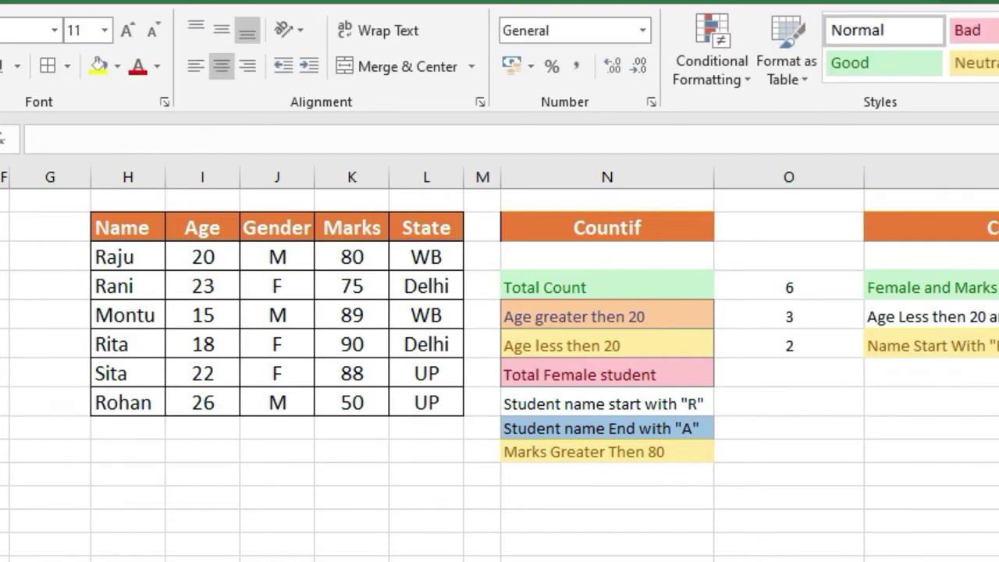
# - Enter =COUNTIF(J3:J8,"F") in cell O7 for "Total Female student" and check it against the F entries in the Gender column
pyautogui.click(773, 375)
pyautogui.doubleClick(776, 374)
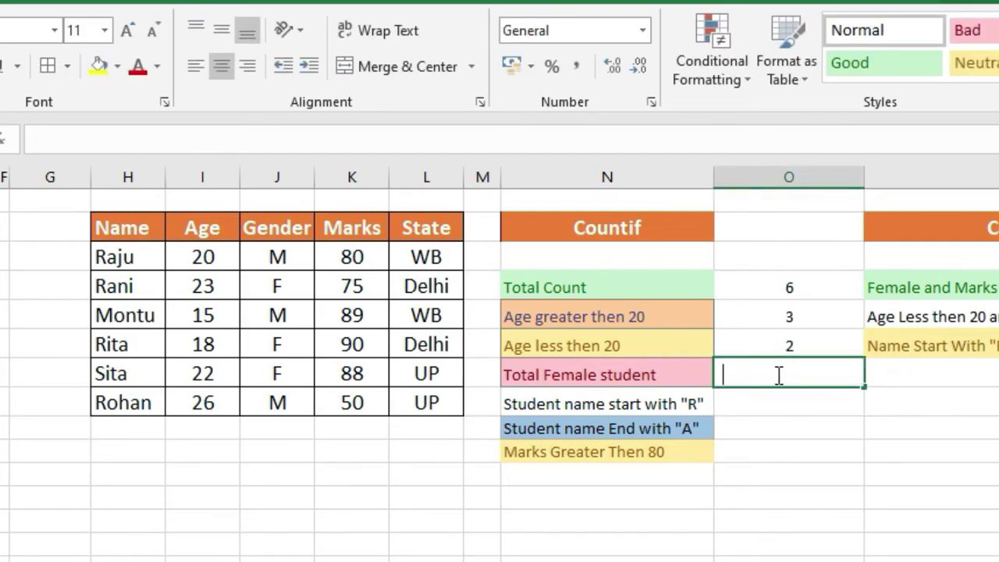
pyautogui.write('=countif')
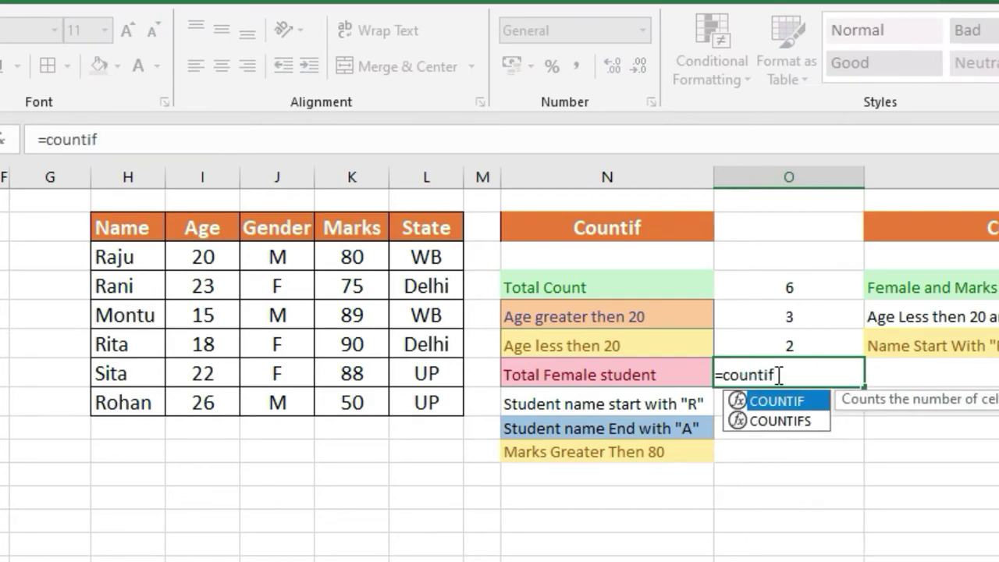
pyautogui.write('(')
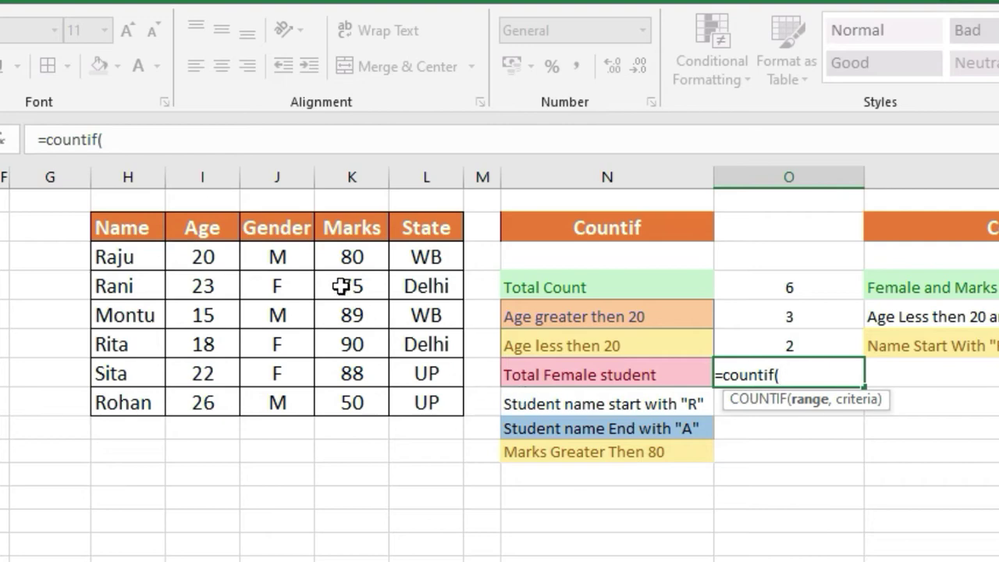
pyautogui.click(282, 257)
pyautogui.moveTo(281, 257); pyautogui.dragTo(267, 401)
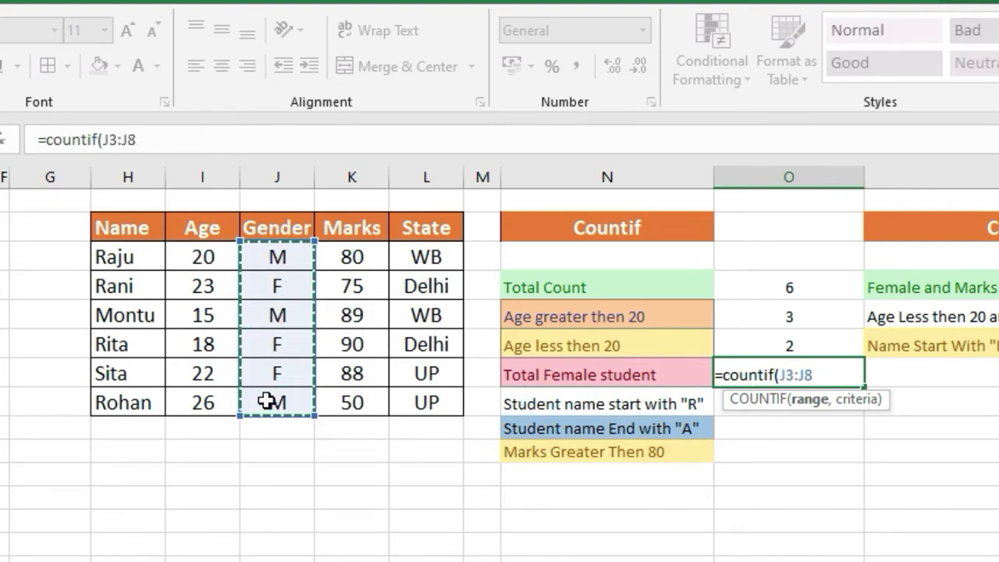
pyautogui.write(',')
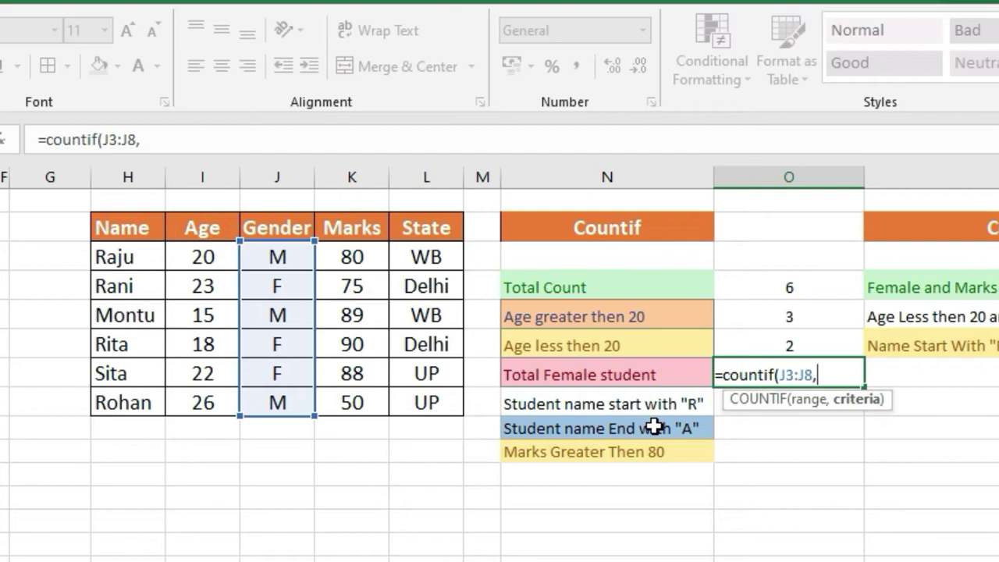
pyautogui.write('"')
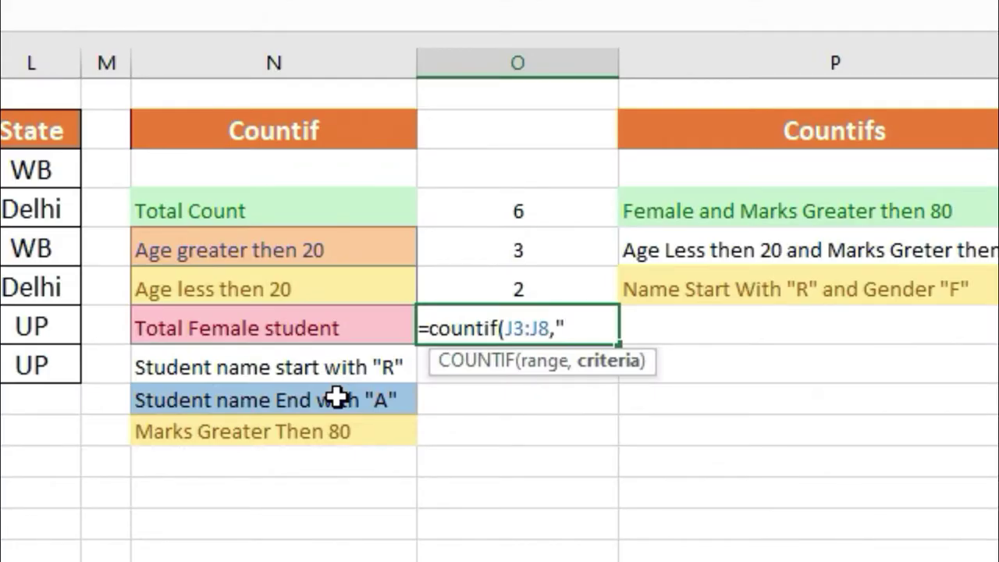
pyautogui.write('F")')
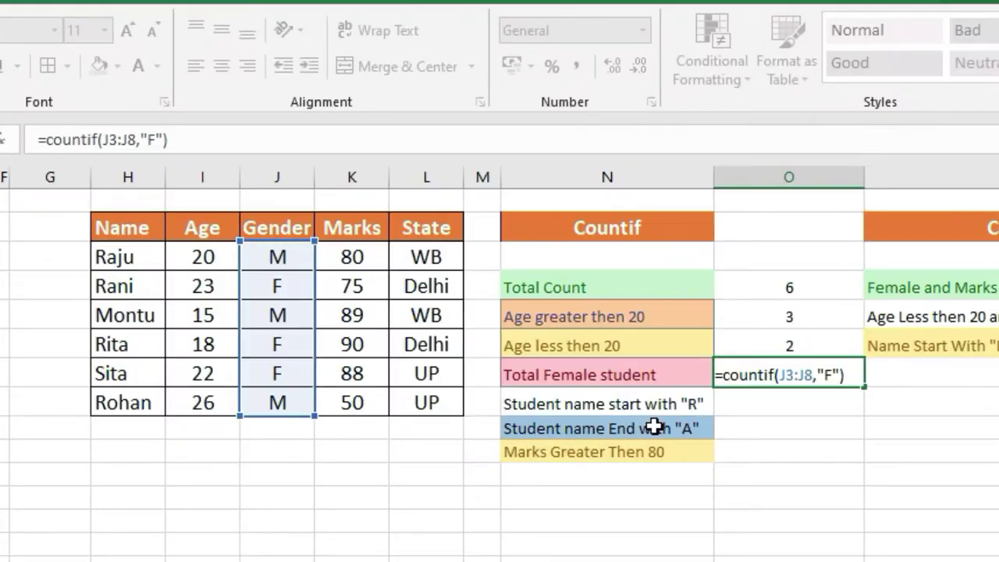
pyautogui.press('Return')
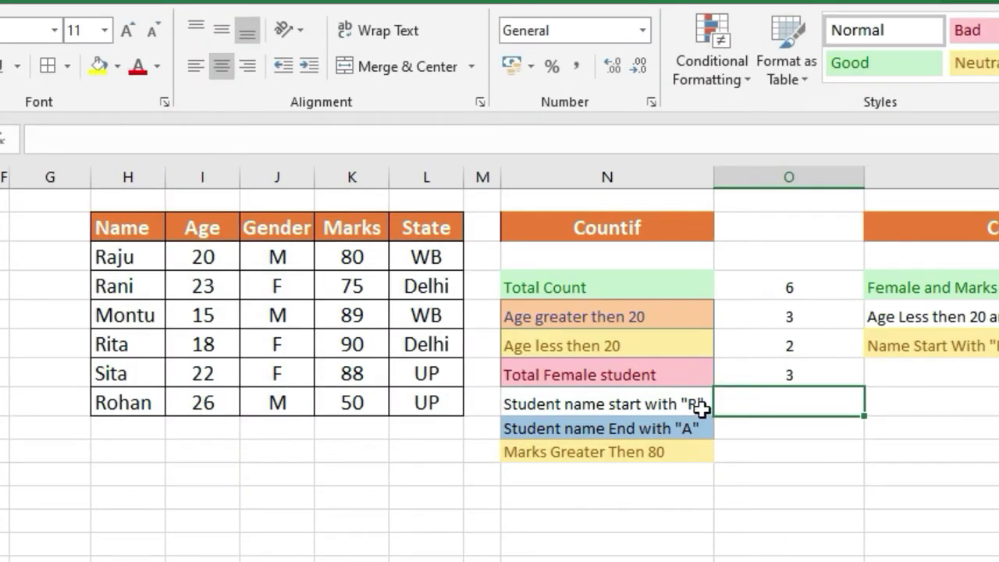
pyautogui.click(273, 275)
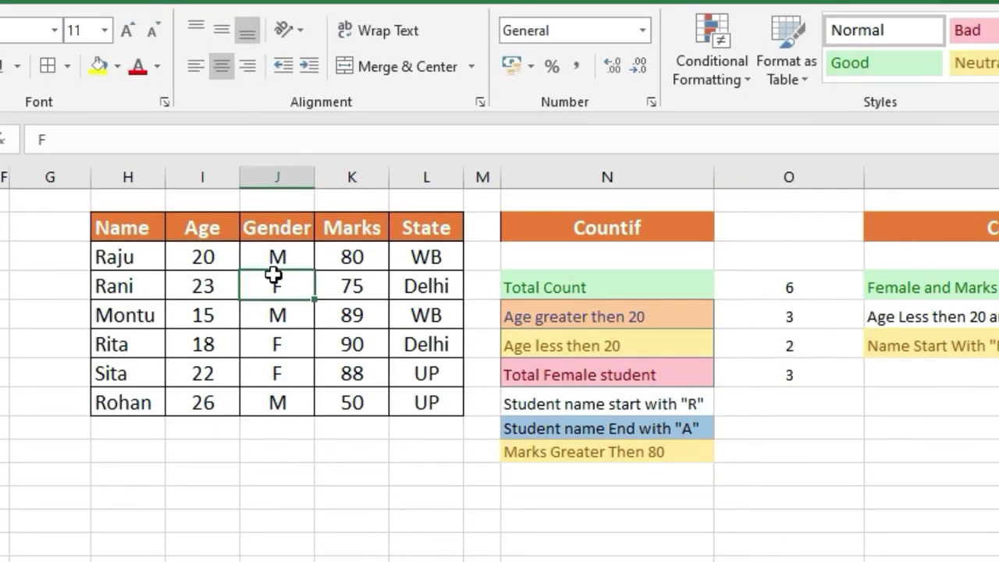
pyautogui.keyDown('ctrl'); pyautogui.click(287, 344); pyautogui.keyUp('ctrl')
pyautogui.keyDown('ctrl'); pyautogui.click(282, 372); pyautogui.keyUp('ctrl')
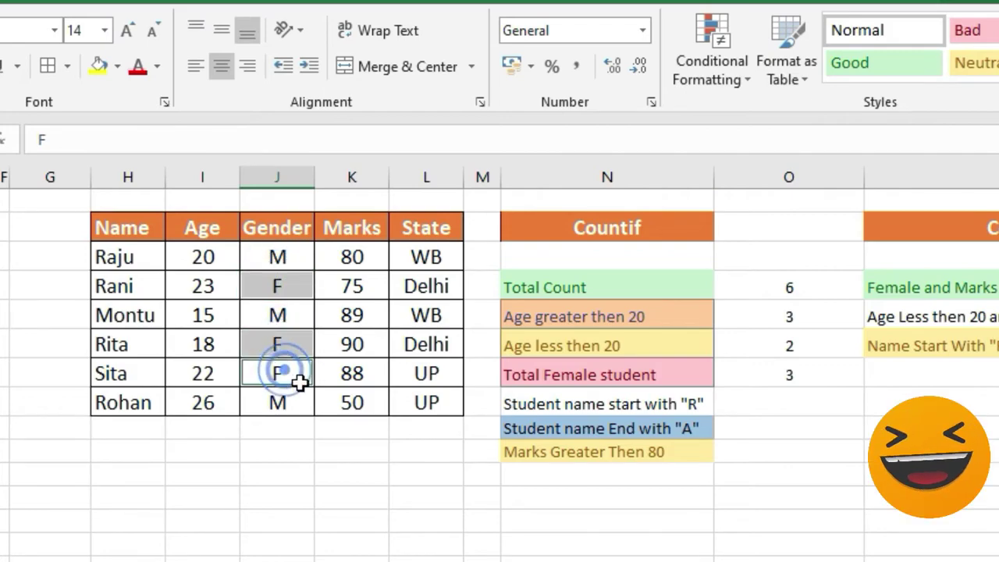
# - Examine the names in H3:H8 for those that meet the "Student name start with "R"" condition
pyautogui.click(796, 409)
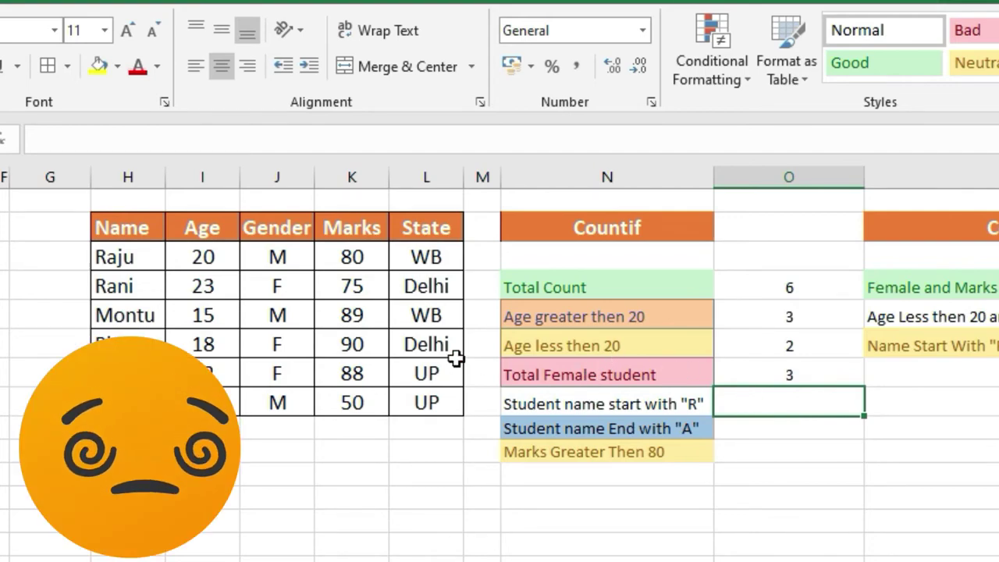
pyautogui.click(116, 266)
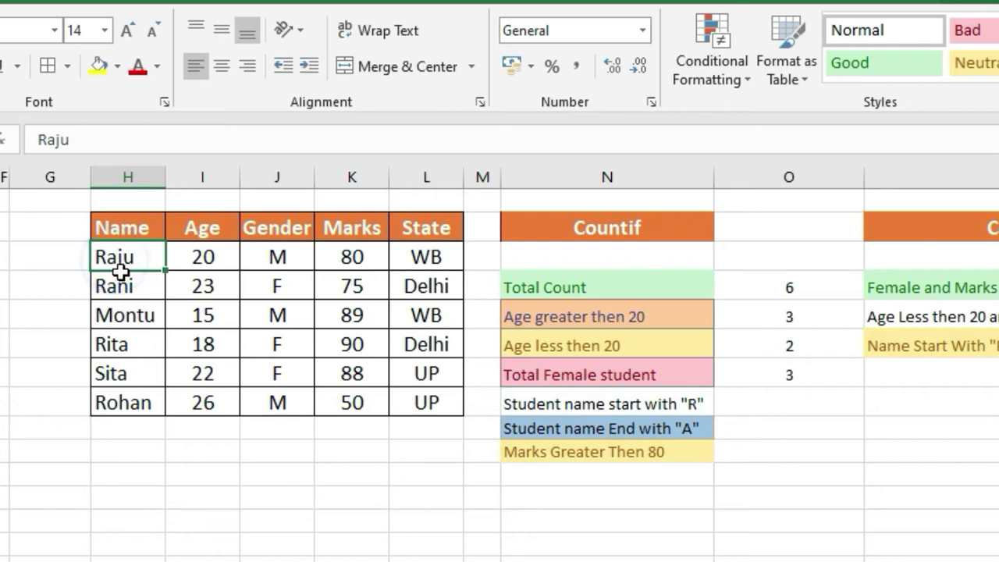
pyautogui.click(190, 267)
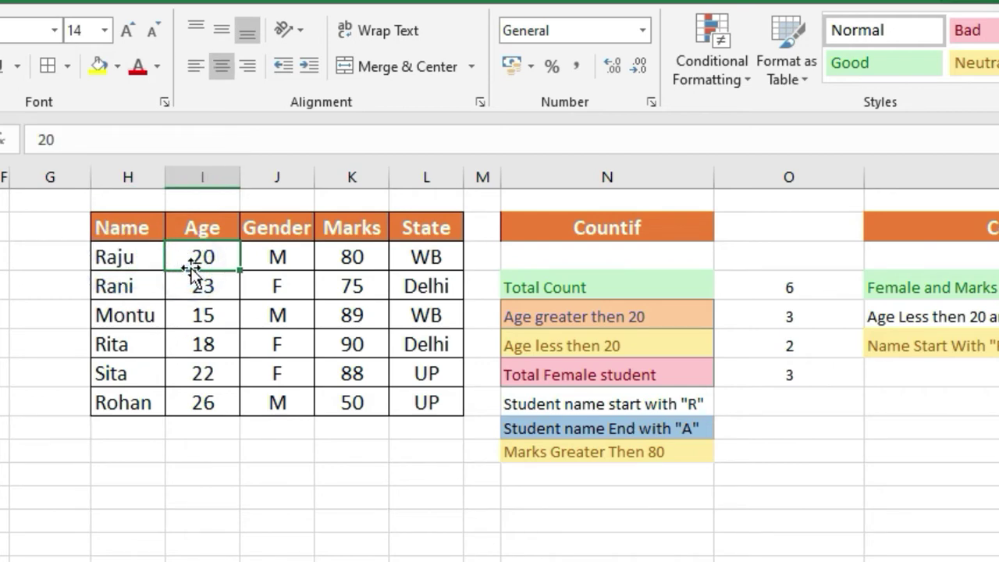
pyautogui.click(130, 260)
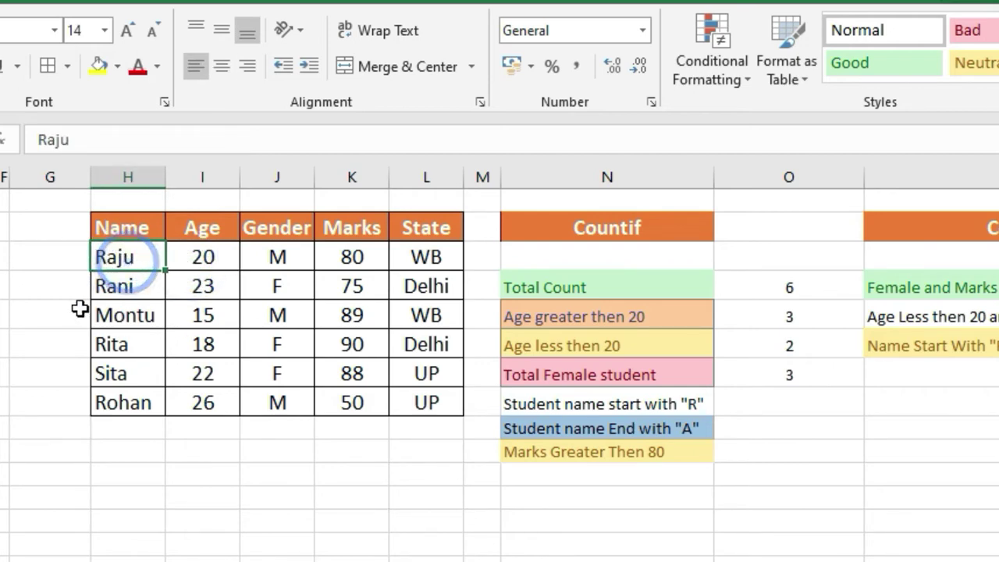
pyautogui.click(109, 283)
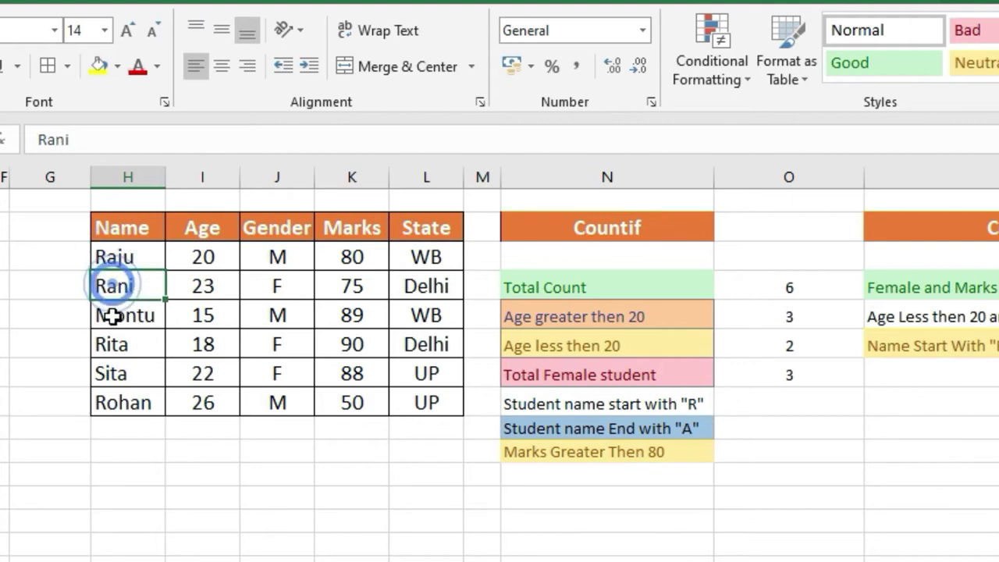
pyautogui.click(113, 405)
pyautogui.click(112, 344)
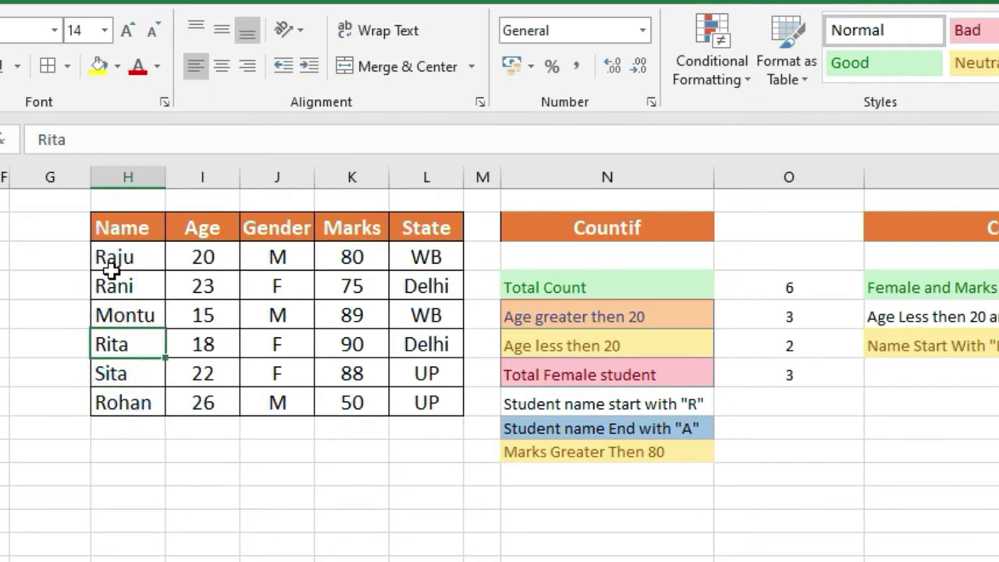
# - Enter =COUNTIF(H3:H8,"R*") in cell O8 to count the student names starting with "R"
pyautogui.click(742, 403)
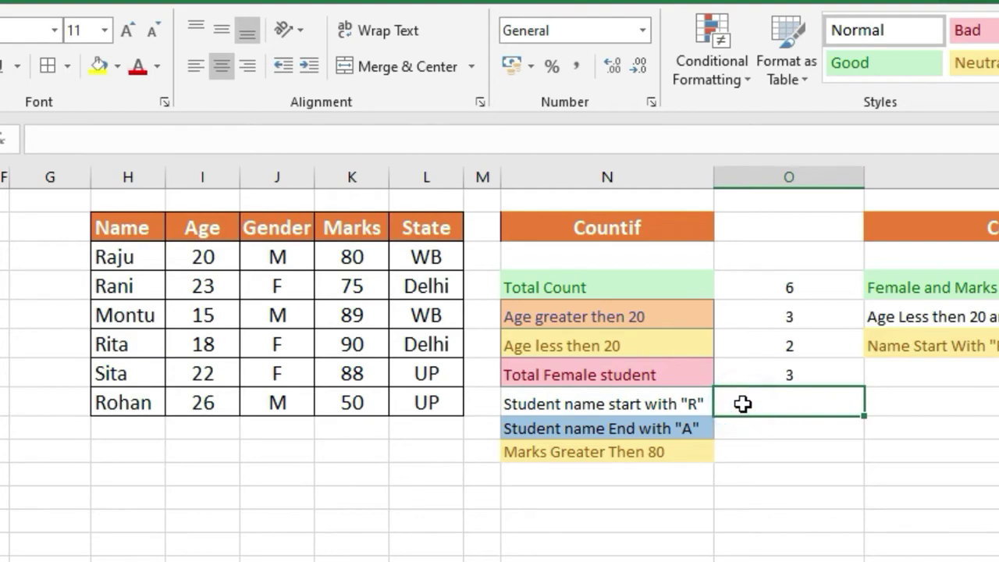
pyautogui.write('=')
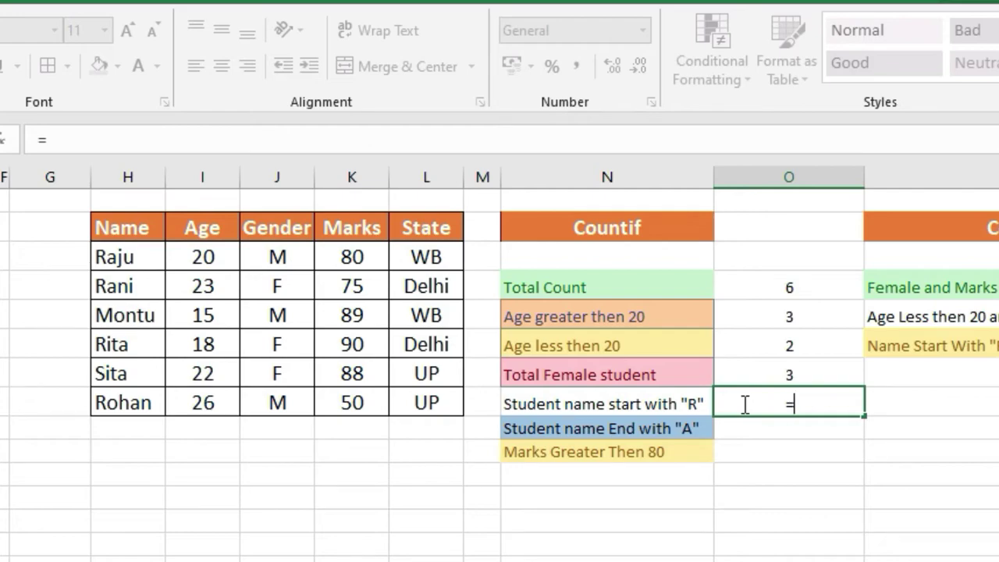
pyautogui.write('counti')
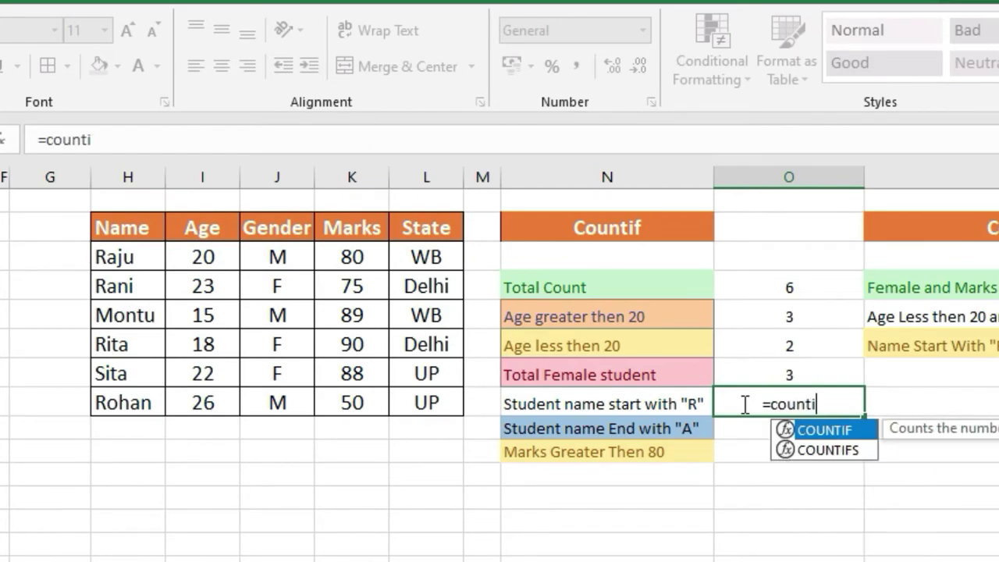
pyautogui.write('f(')
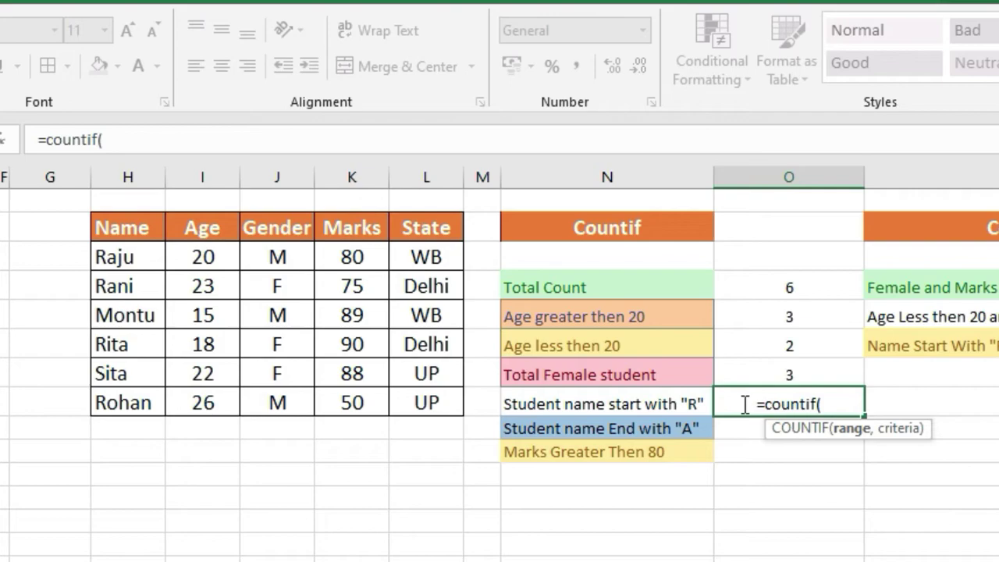
pyautogui.moveTo(142, 258); pyautogui.dragTo(128, 402)
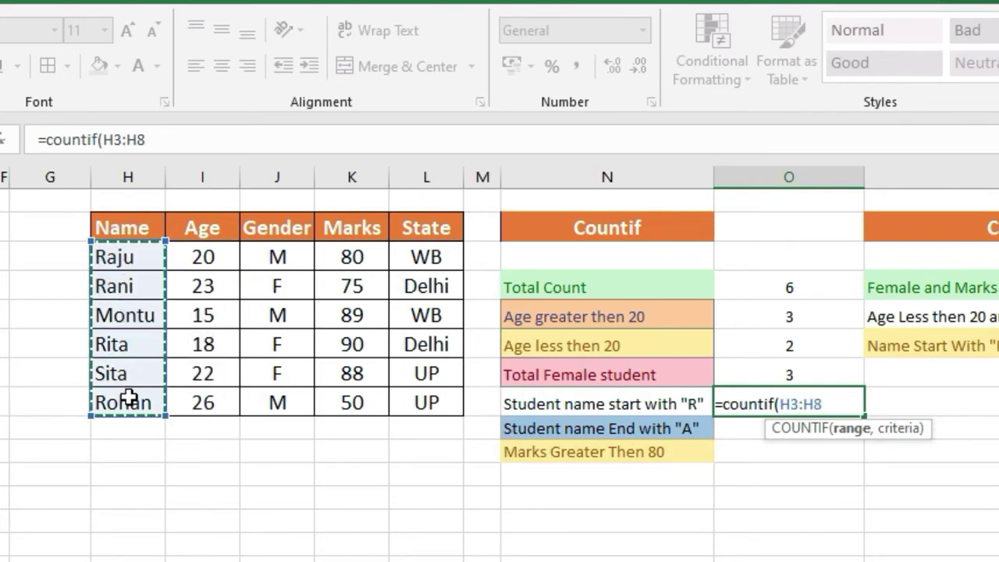
pyautogui.write(',')
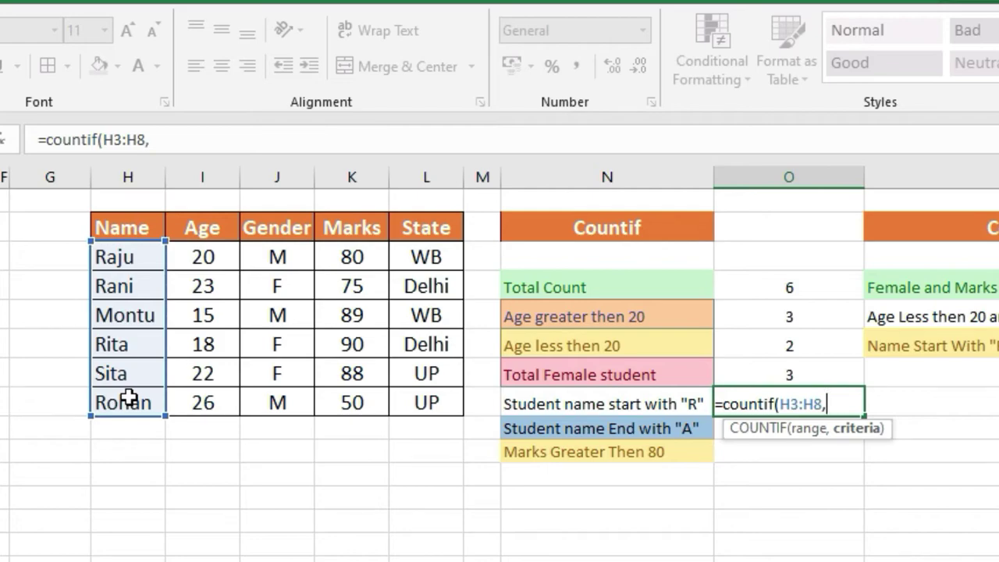
pyautogui.write('"')
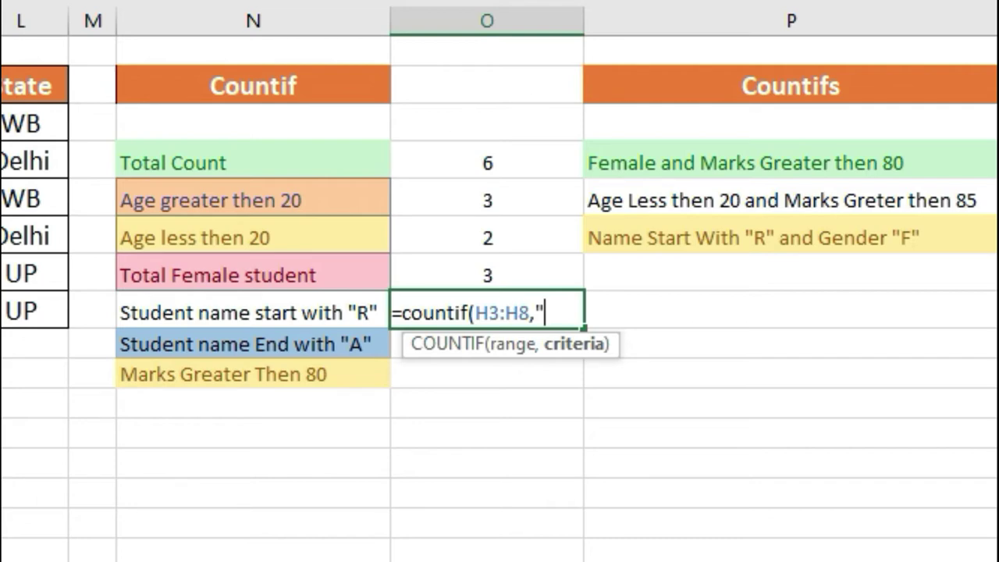
pyautogui.write('R')
pyautogui.write('*')
pyautogui.write('")')
pyautogui.press('Return')
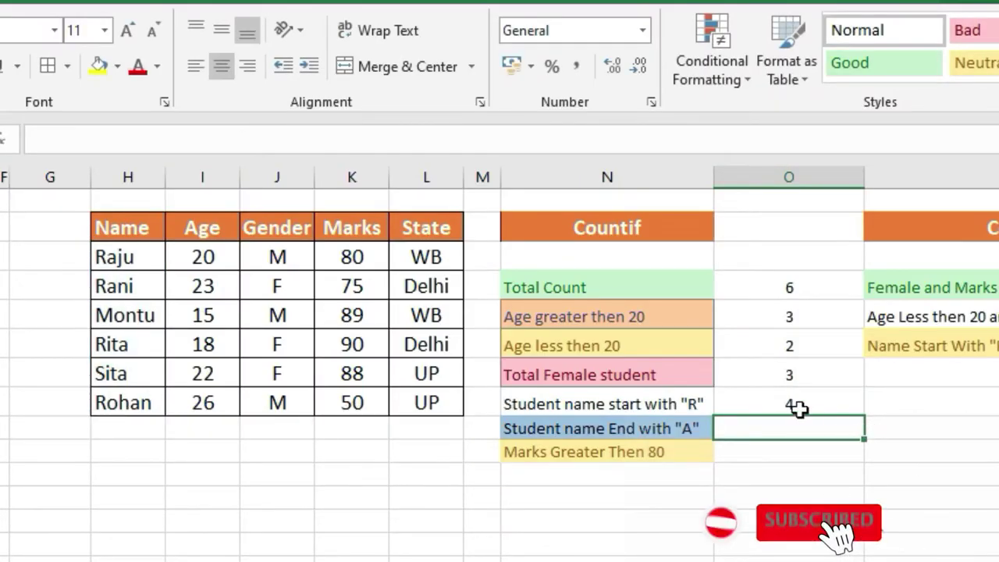
# - Check the count in cell O8 against the names in column H that start with "R"
pyautogui.click(796, 405)
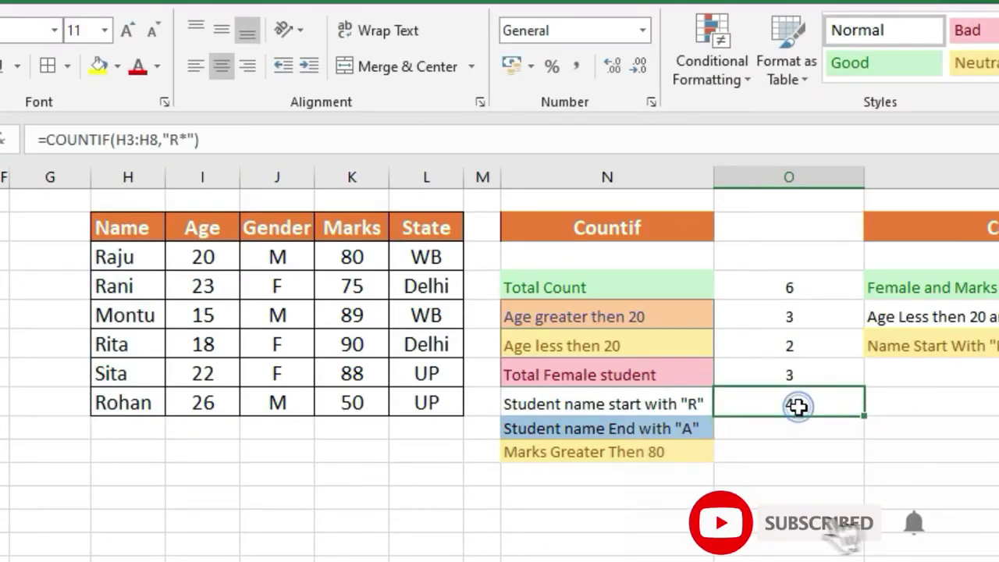
pyautogui.click(103, 261)
pyautogui.click(104, 285)
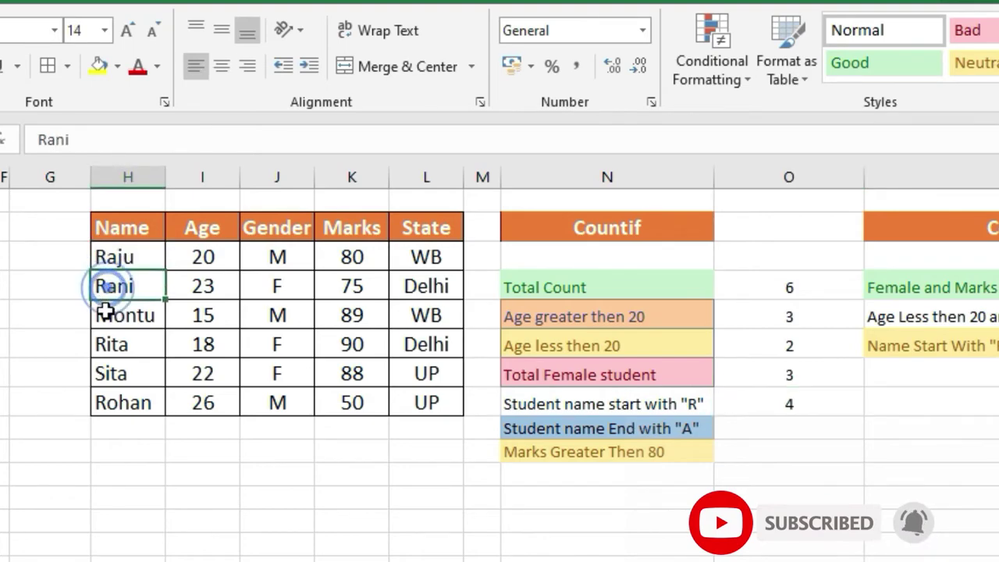
pyautogui.click(100, 345)
pyautogui.click(99, 403)
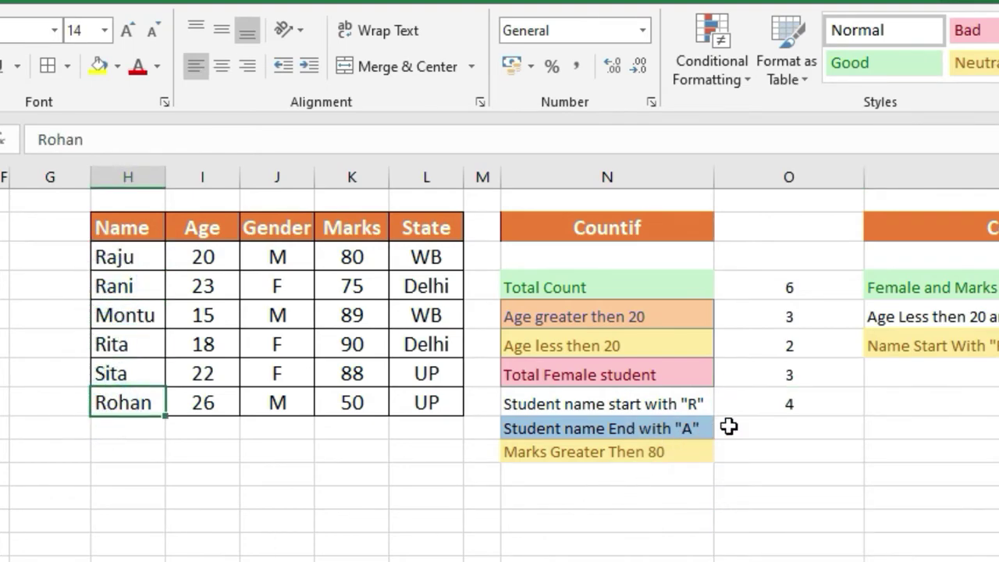
# - Begin a formula in cell O9 for the "Student name End with "A"" entry
pyautogui.click(788, 427)
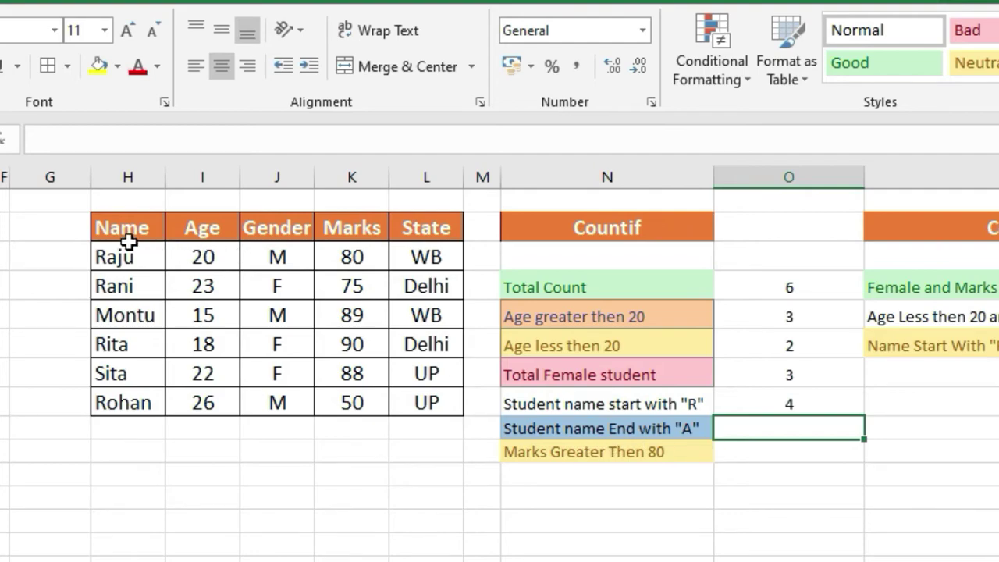
pyautogui.write('=')
pyautogui.click(632, 373)
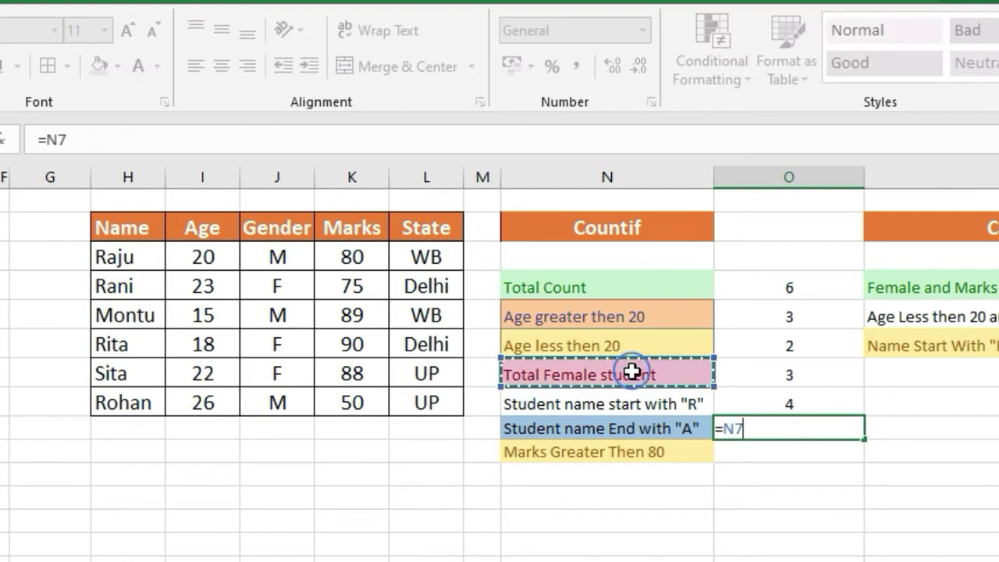
pyautogui.write('vouny')
pyautogui.press('BackSpace')
pyautogui.press('BackSpace')
pyautogui.press('BackSpace')
pyautogui.press('BackSpace')
pyautogui.press('BackSpace')
pyautogui.press('BackSpace')
pyautogui.press('BackSpace')
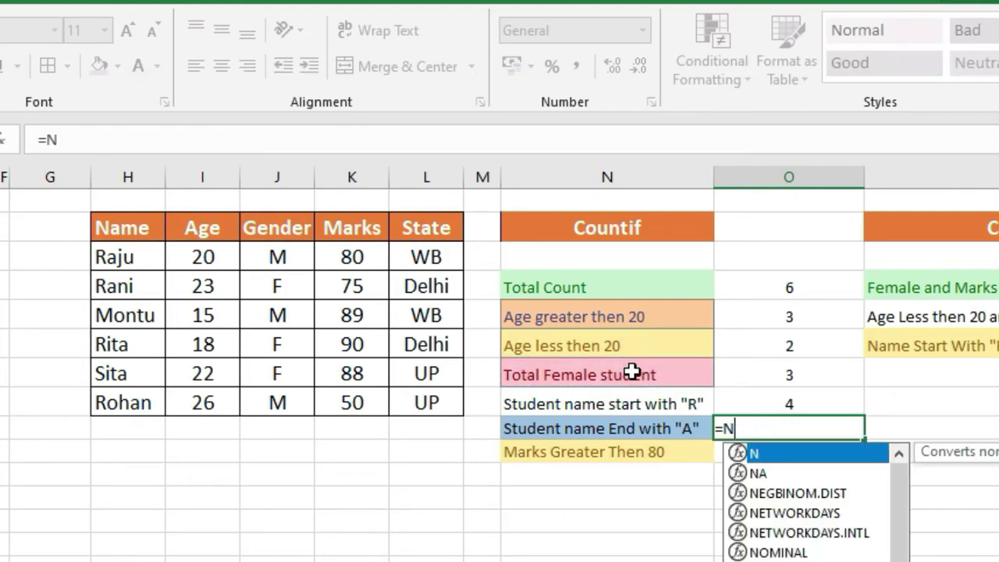
# - Enter =COUNTIF(H3:H8,"*A") in cell O9 to count the student names ending with "A"
pyautogui.write('countif(')
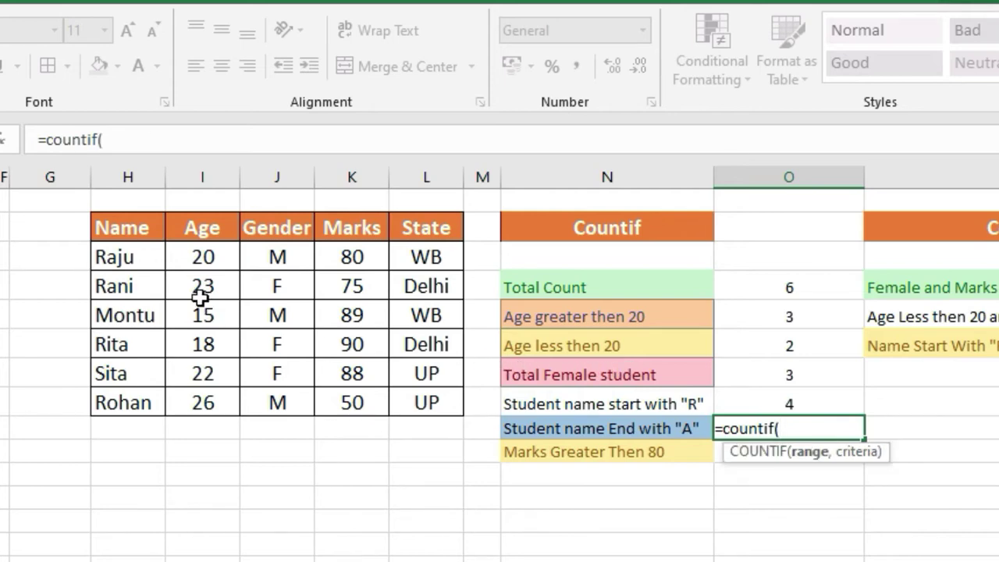
pyautogui.click(137, 259)
pyautogui.moveTo(137, 259); pyautogui.dragTo(134, 392)
pyautogui.write(',')
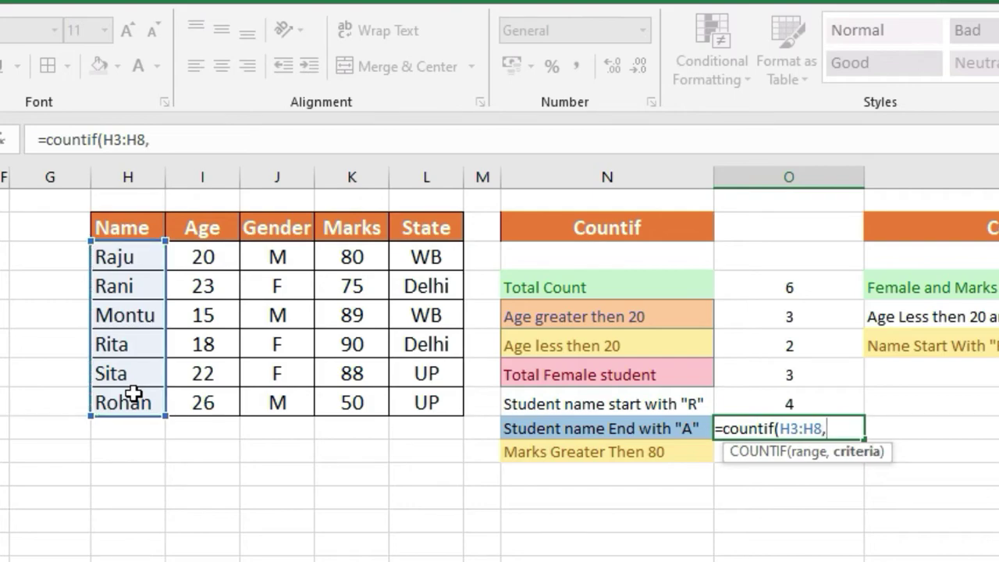
pyautogui.write('"')
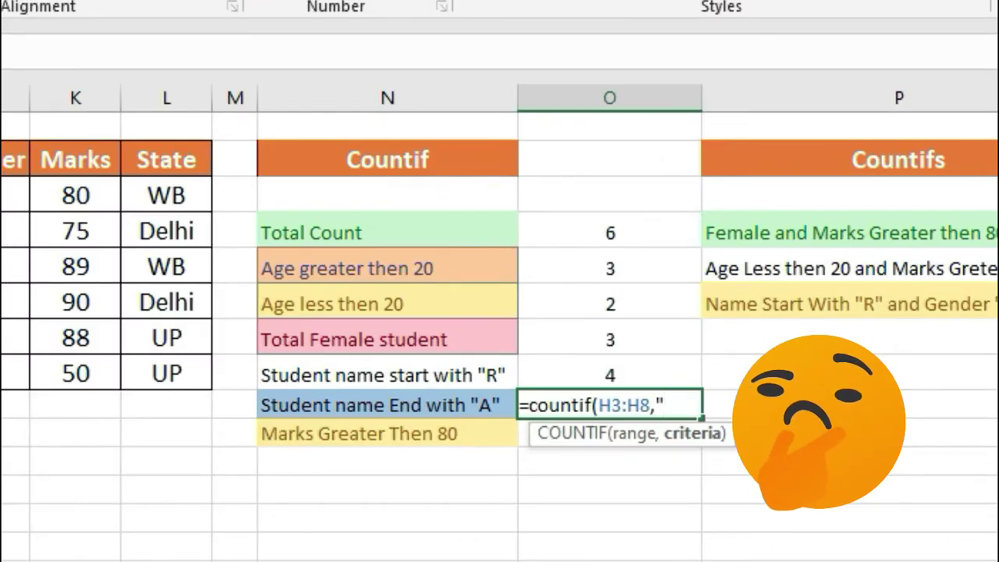
pyautogui.write('*')
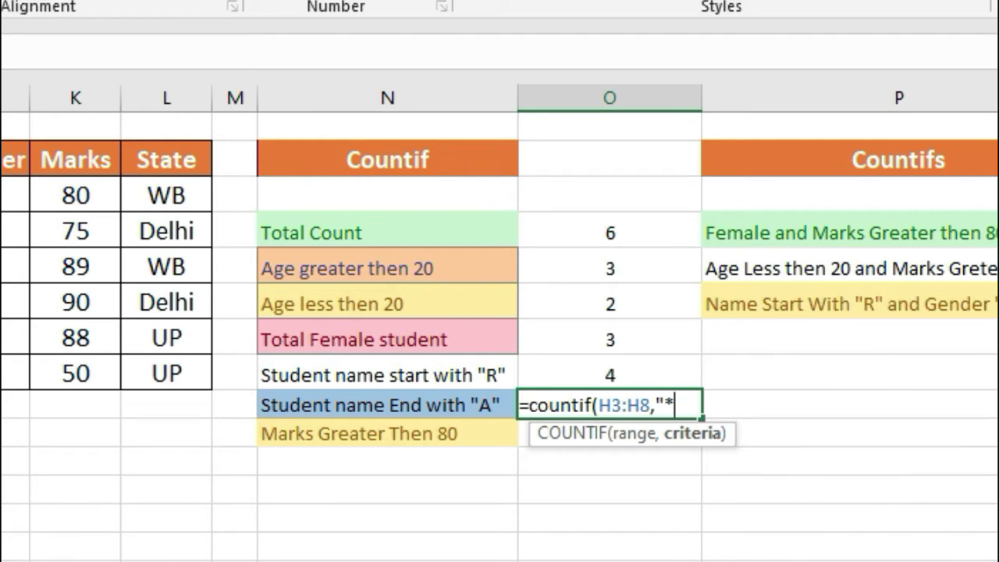
pyautogui.write('A")')
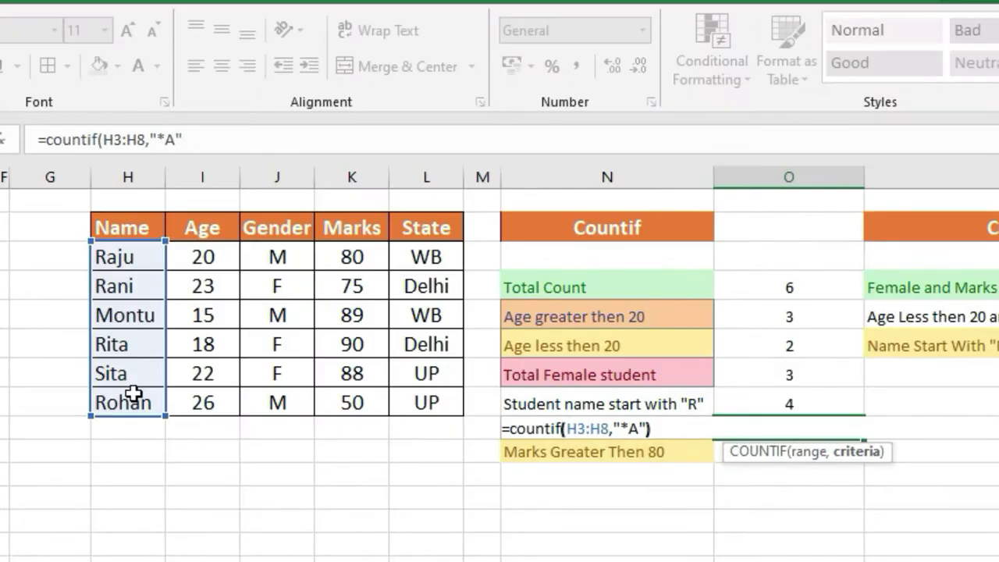
pyautogui.press('Return')
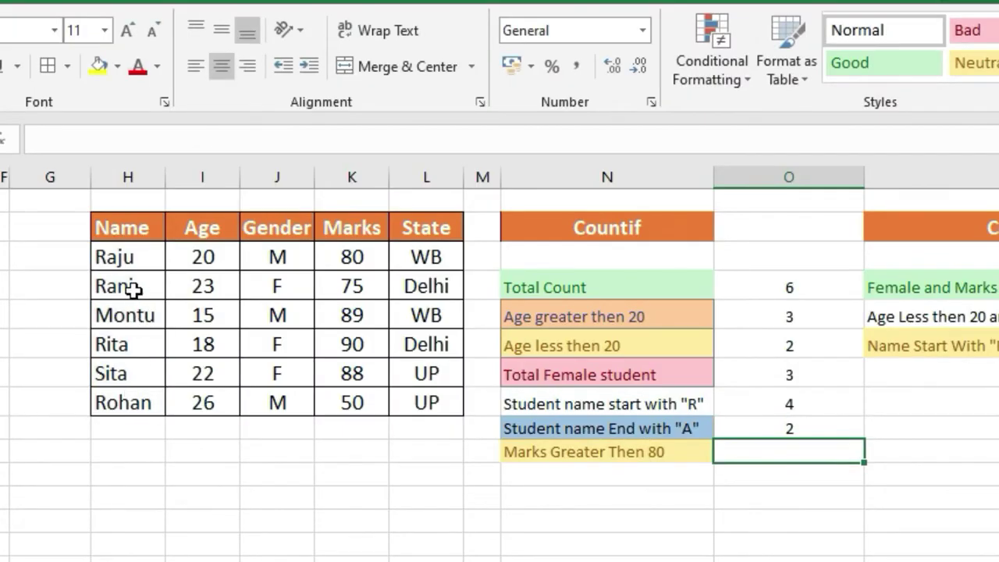
# - Check the count in cell O9 against the names in column H that end with "A"
pyautogui.click(135, 261)
pyautogui.click(127, 343)
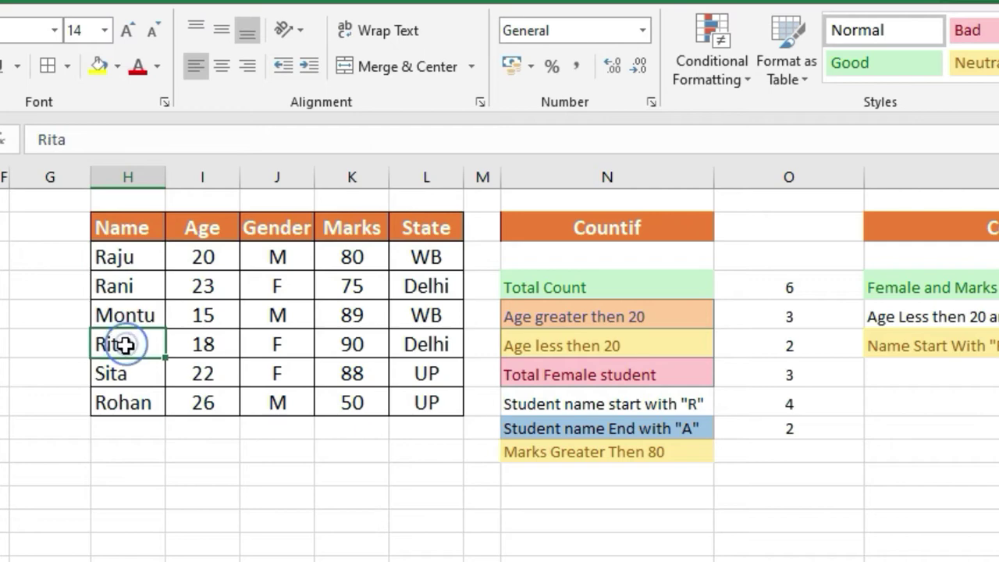
pyautogui.moveTo(127, 344); pyautogui.dragTo(143, 376)
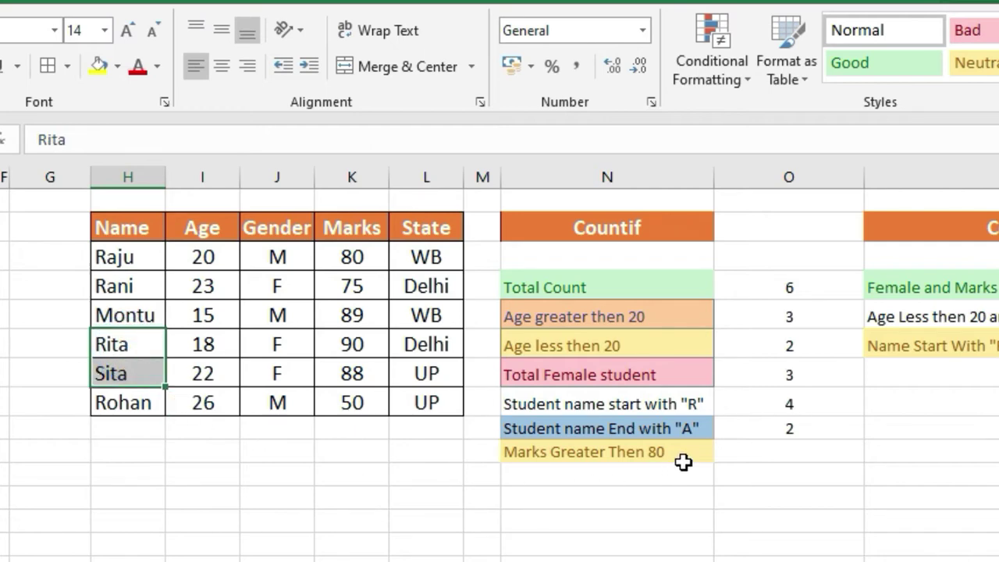
pyautogui.click(751, 426)
# - Enter =COUNTIF(K3:K8,">80") in cell O10 to count the marks greater than 80
pyautogui.click(753, 452)
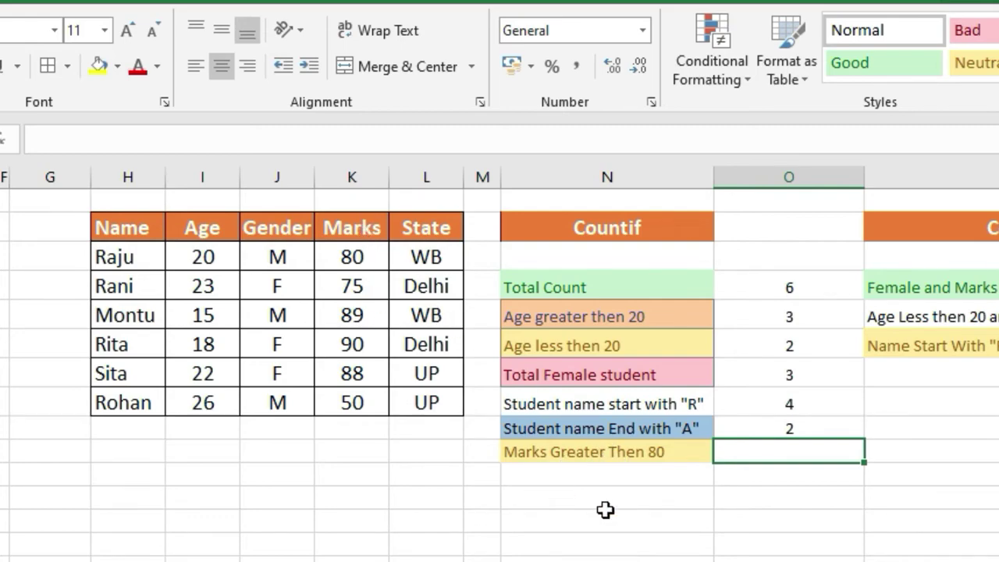
pyautogui.write('=')
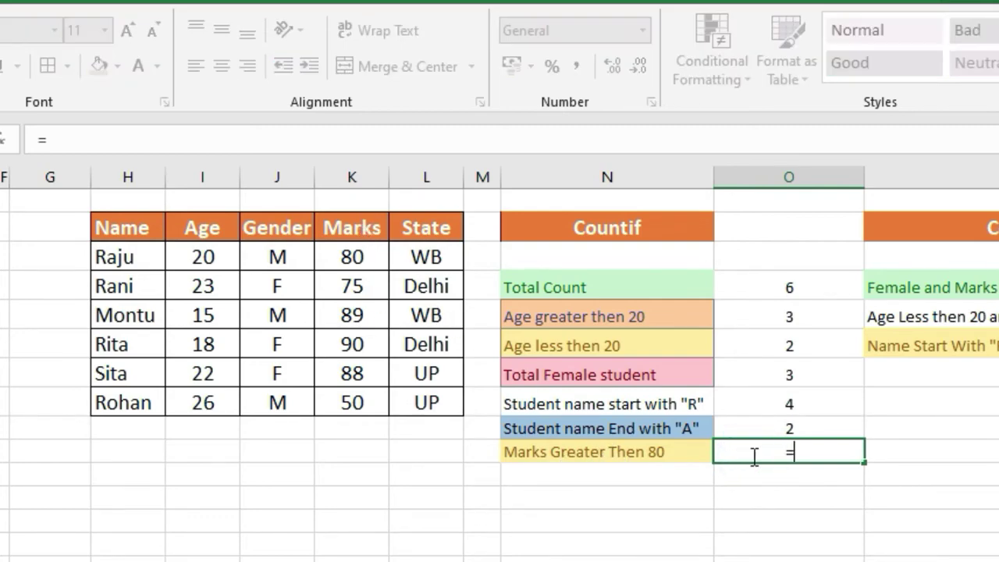
pyautogui.write('countif')
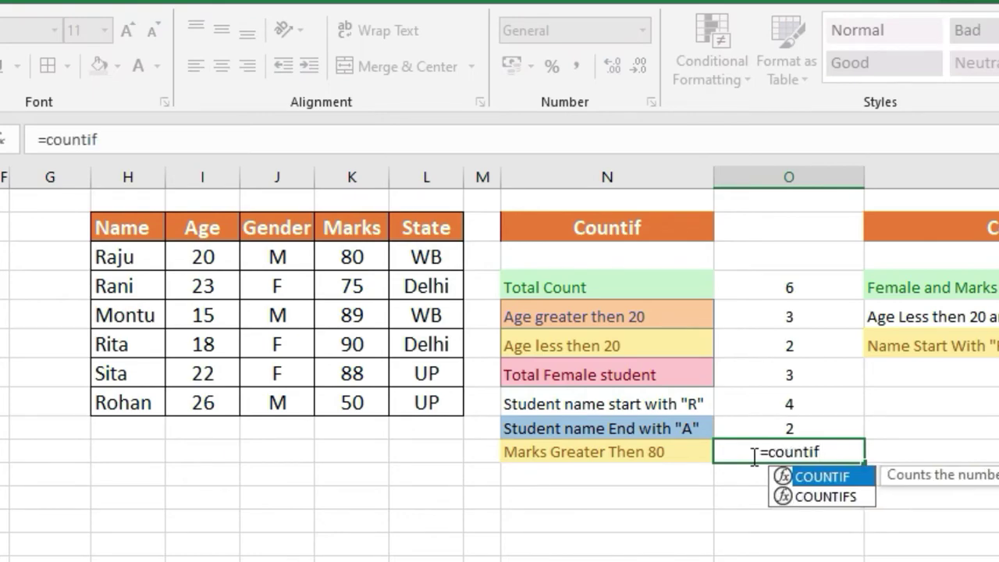
pyautogui.write('(')
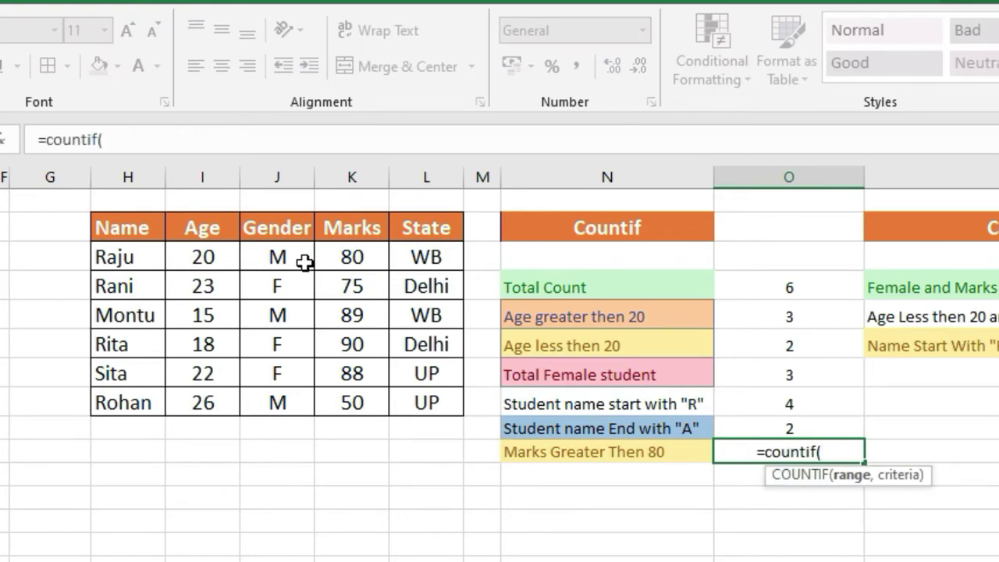
pyautogui.moveTo(346, 260); pyautogui.dragTo(345, 401)
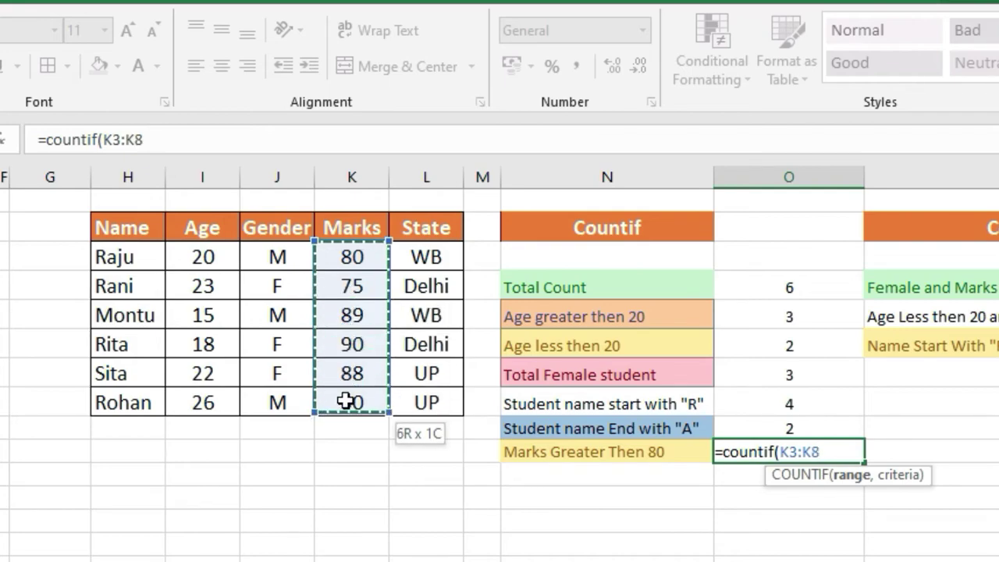
pyautogui.write(',')
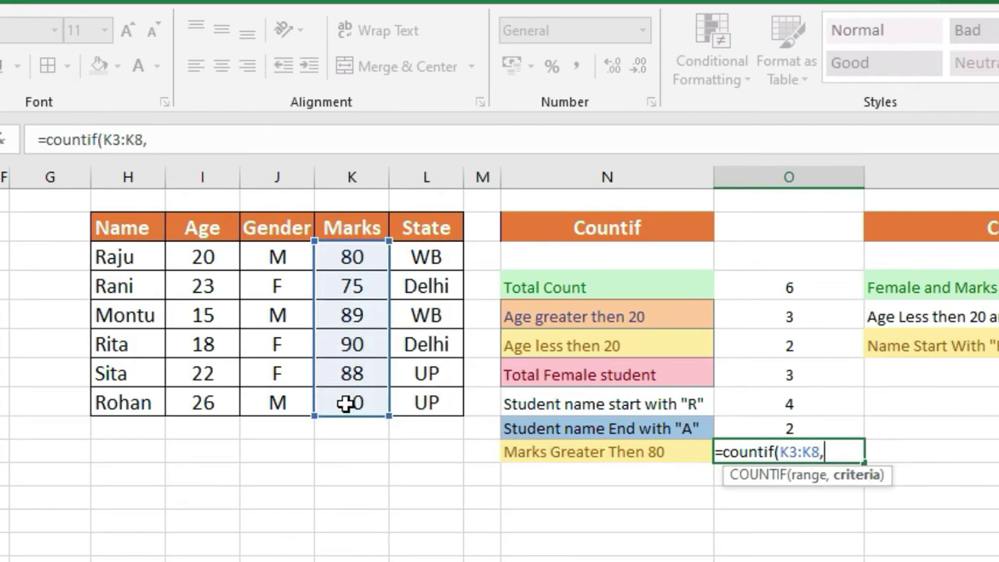
pyautogui.write('"')
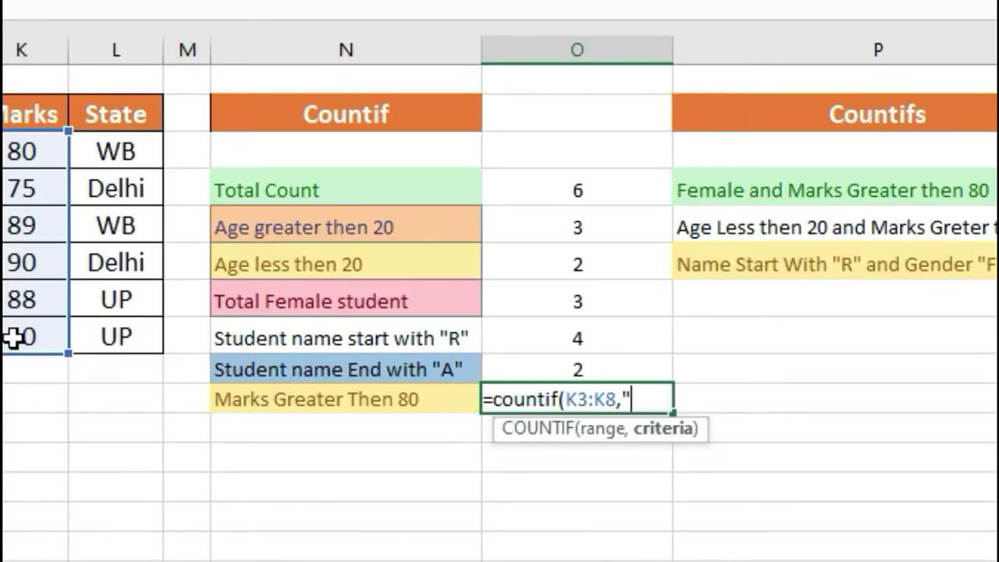
pyautogui.write('>80')
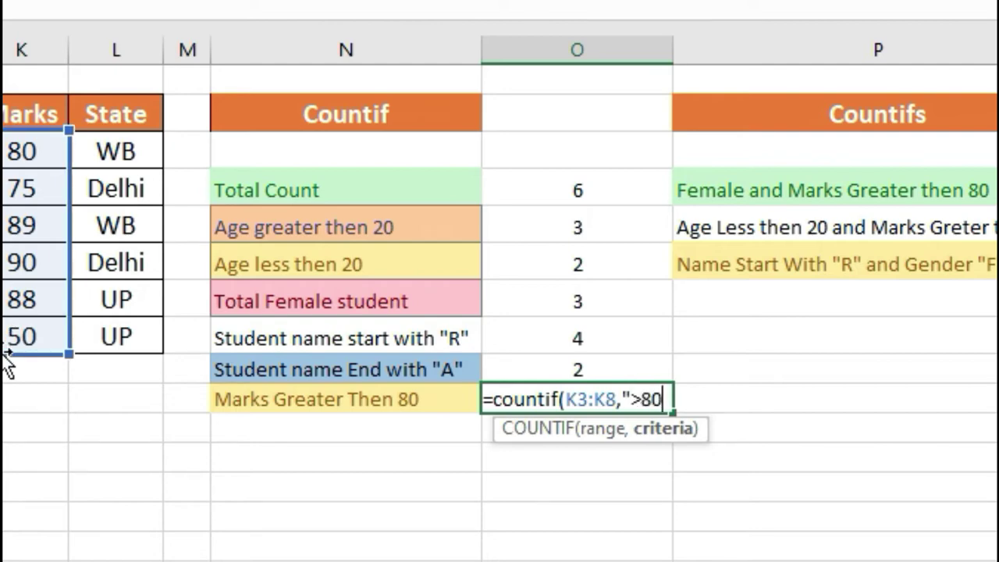
pyautogui.write('")')
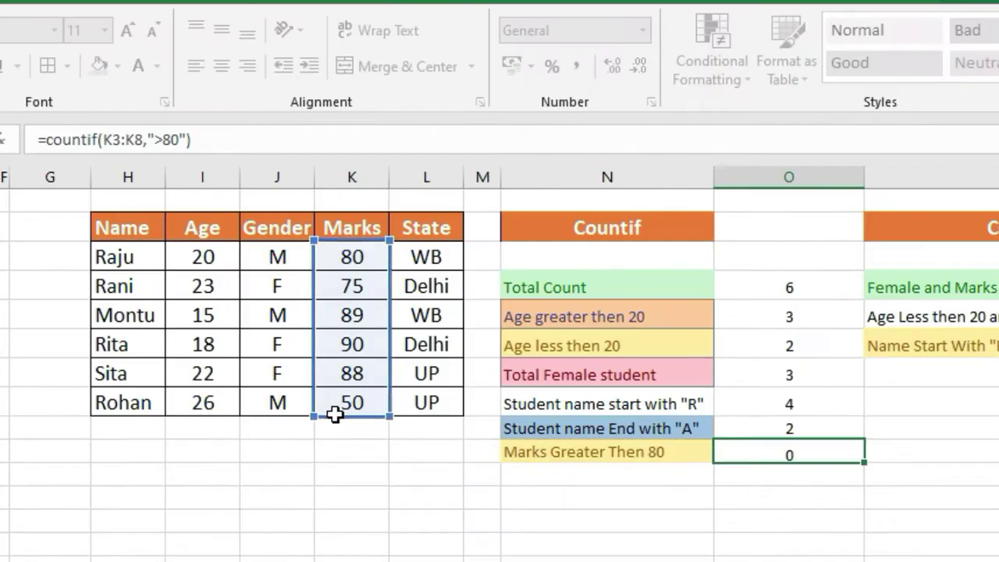
pyautogui.press('Return')
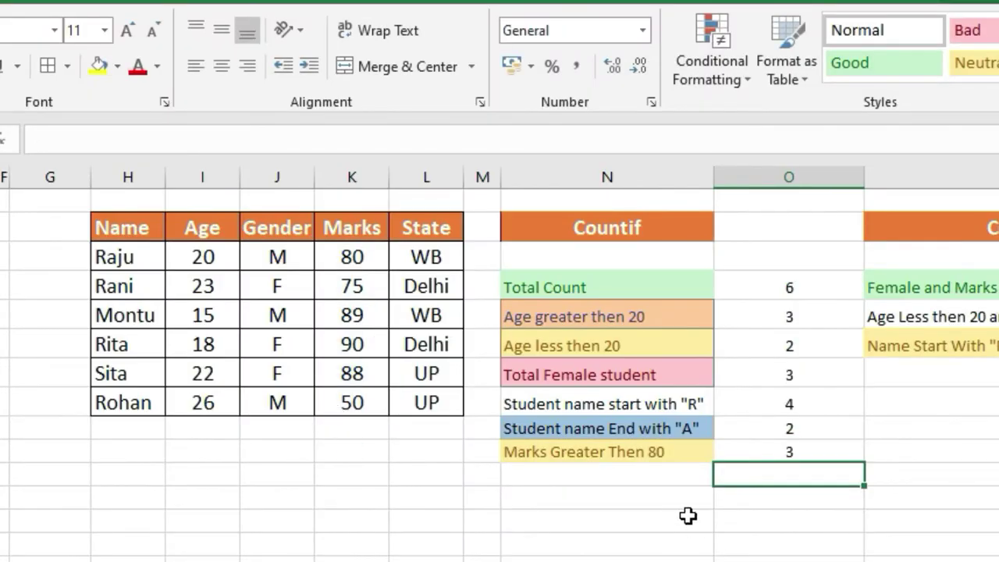
# - Add the entry "Marks 80" in cell N11, below "Marks Greater Then 80"
pyautogui.click(669, 482)
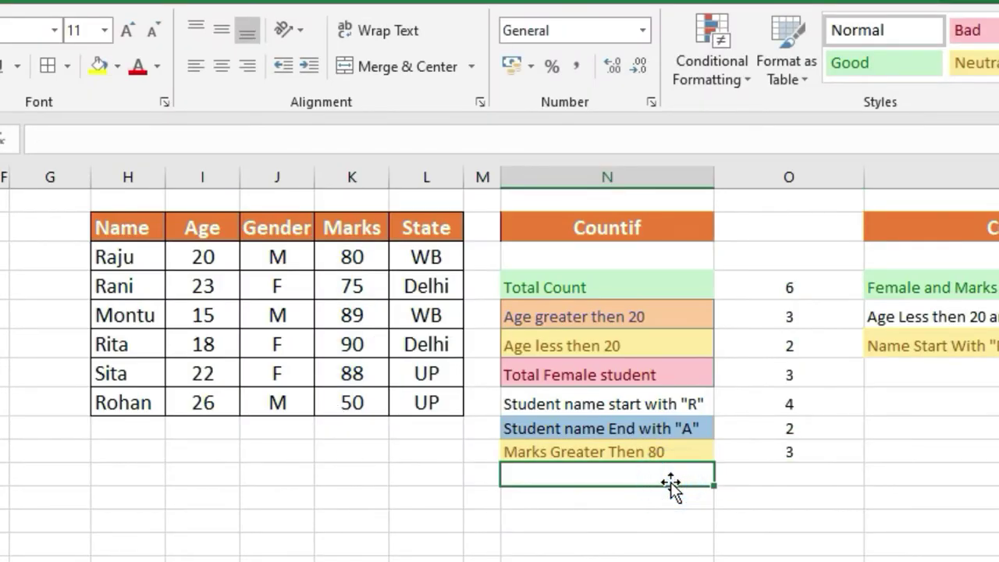
pyautogui.hotkey('shift', 'Right')
pyautogui.hotkey('shift', 'Right')
pyautogui.hotkey('shift', 'Right')
pyautogui.hotkey('shift', 'Right')
pyautogui.hotkey('shift', 'Right')
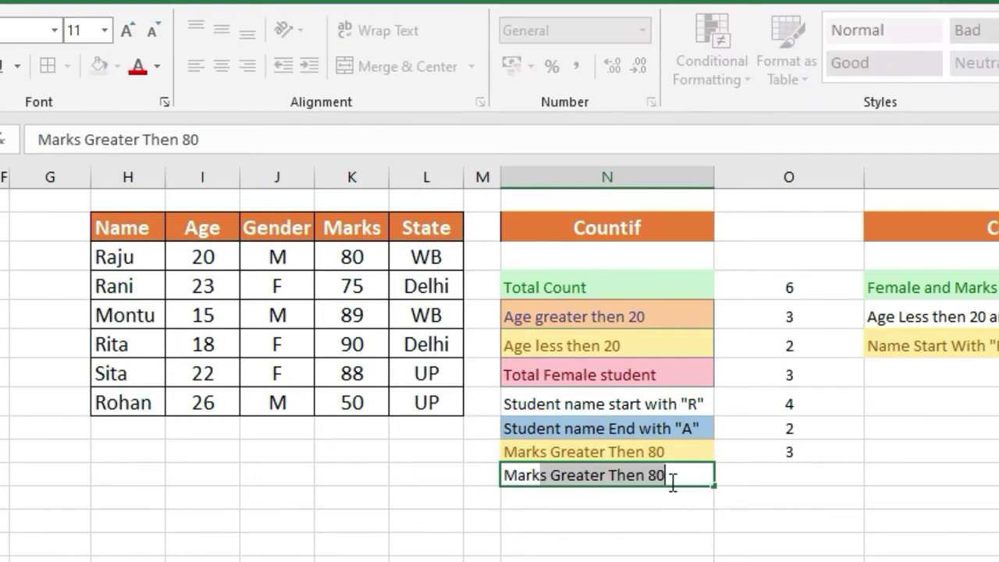
pyautogui.write('80')
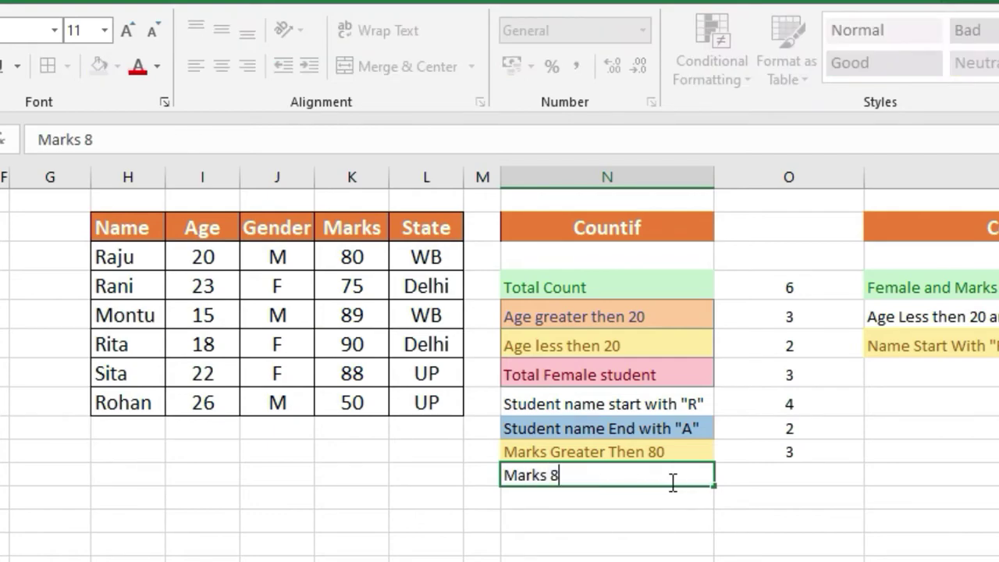
pyautogui.click(665, 500)
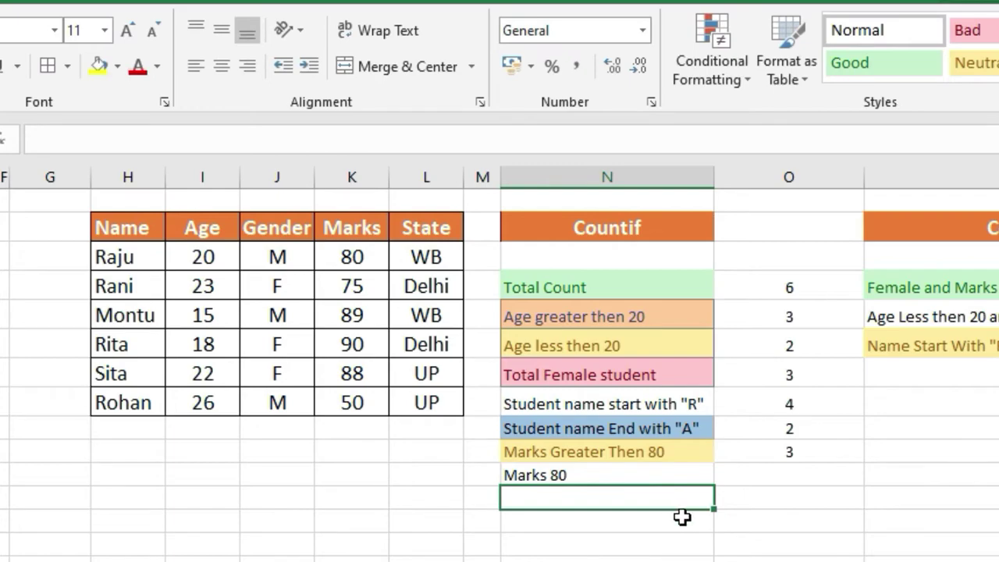
# - Enter =COUNTIF(K3:K8,80) in cell O11 to count marks equal to 80, and check it against the Marks column
pyautogui.click(784, 468)
pyautogui.write('=c')
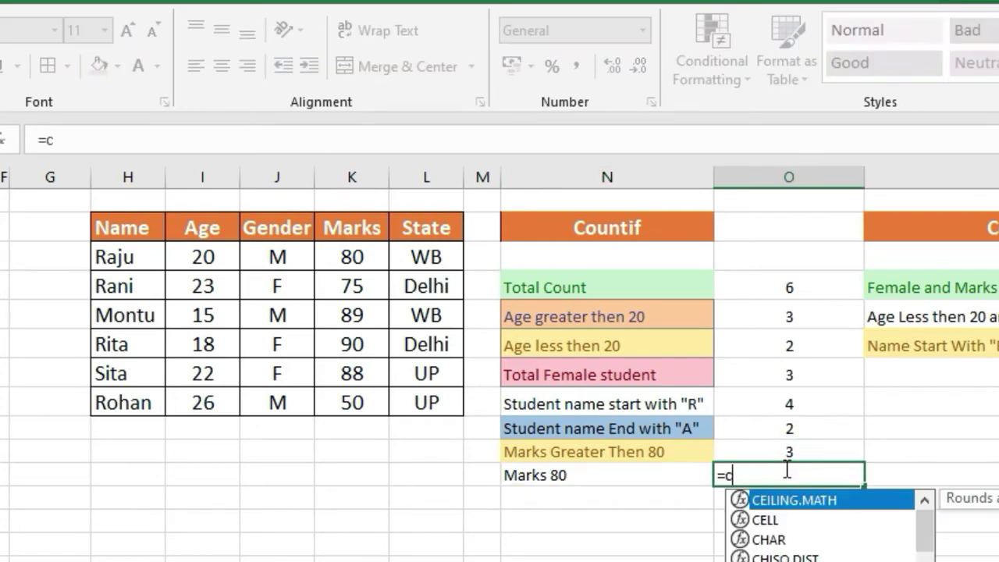
pyautogui.write('ountif(')
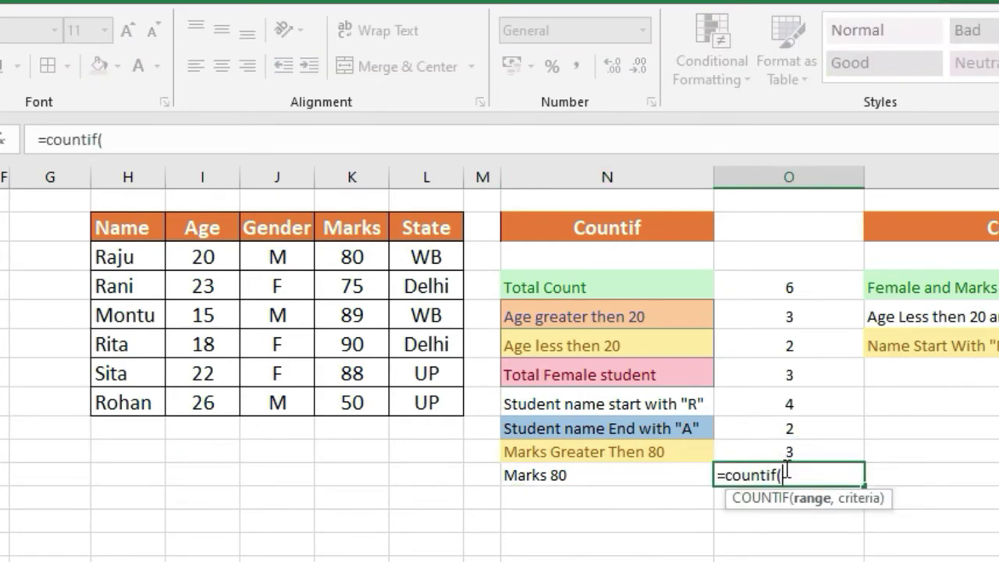
pyautogui.moveTo(351, 254); pyautogui.dragTo(340, 401)
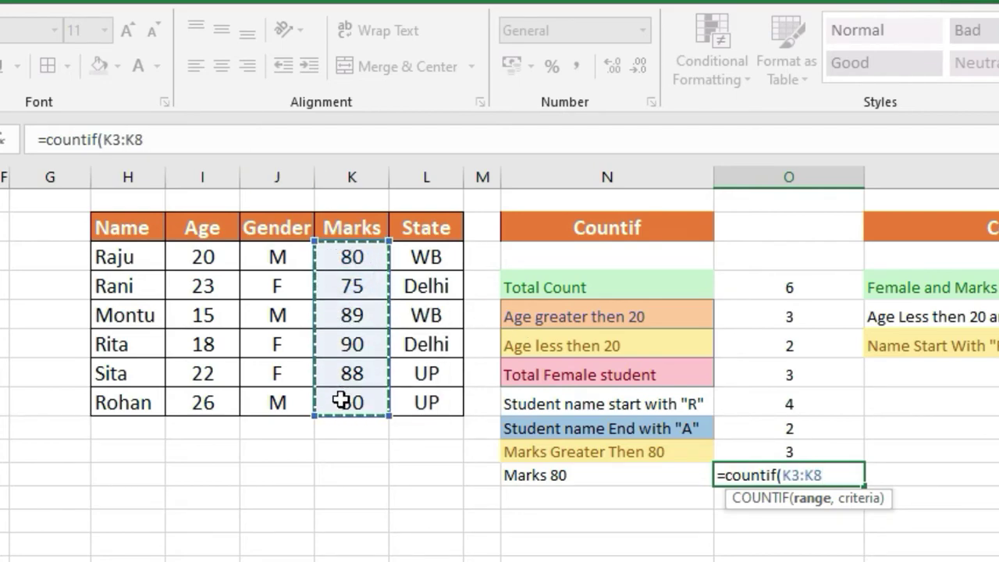
pyautogui.write(',')
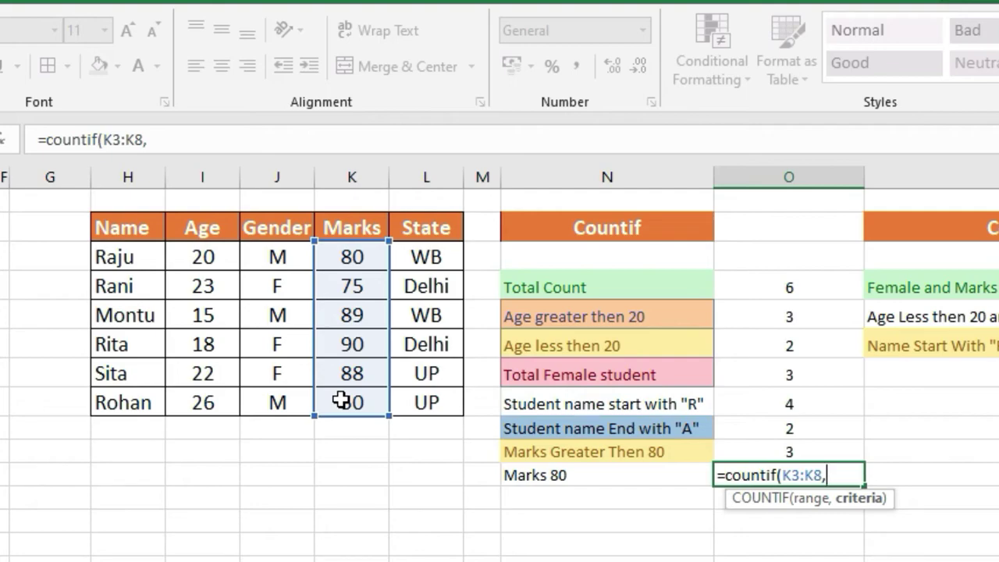
pyautogui.write('80)')
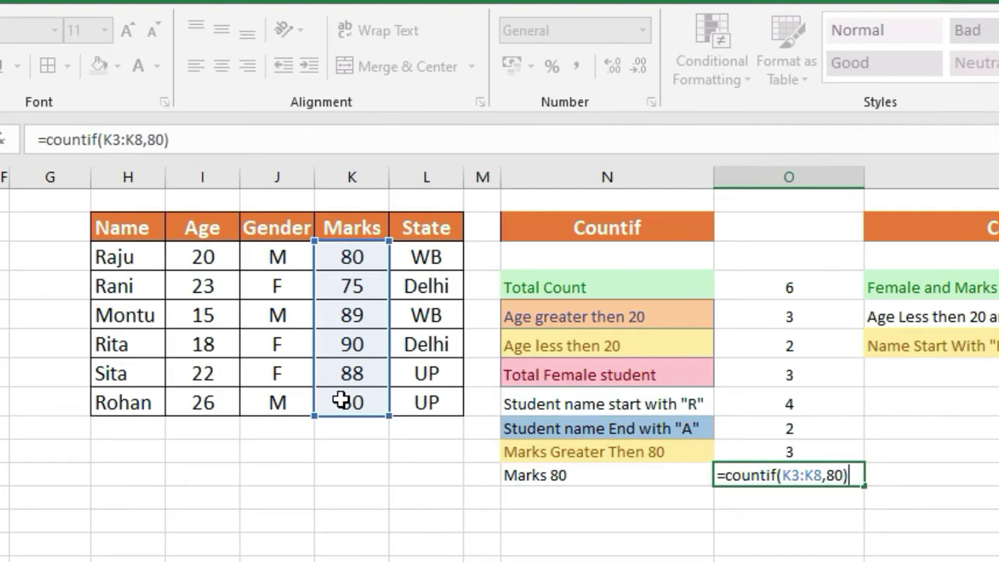
pyautogui.press('Return')
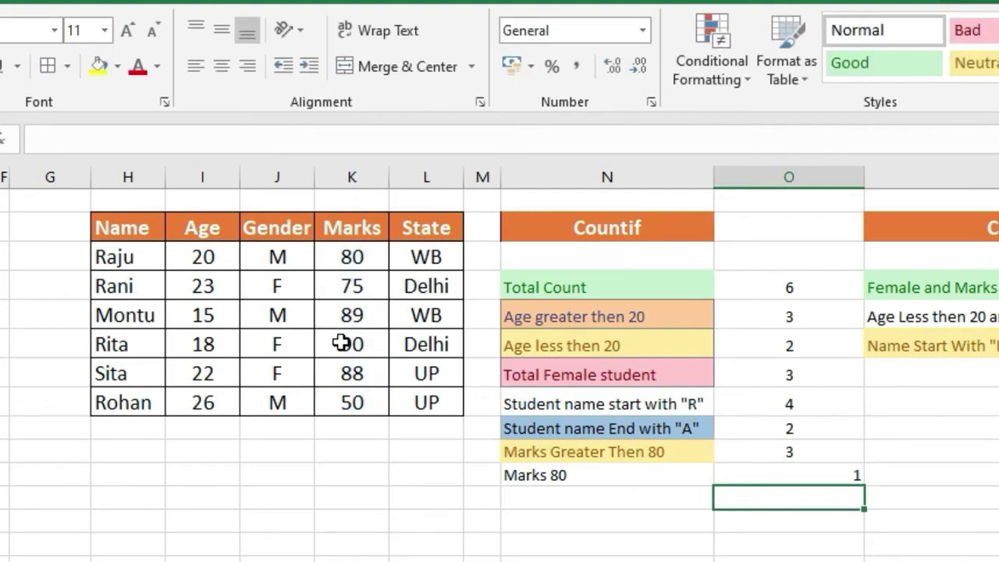
pyautogui.click(351, 260)
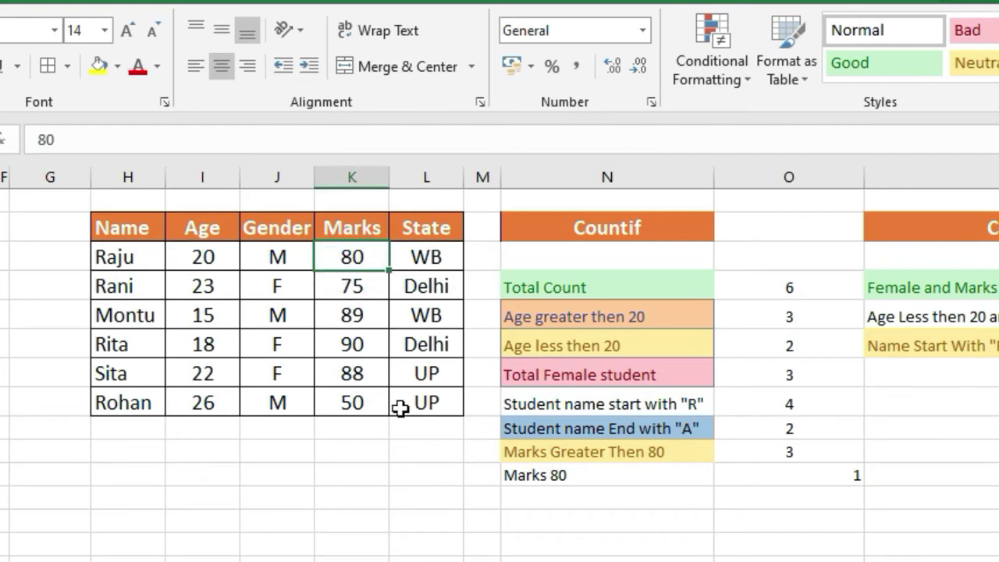
pyautogui.click(738, 475)
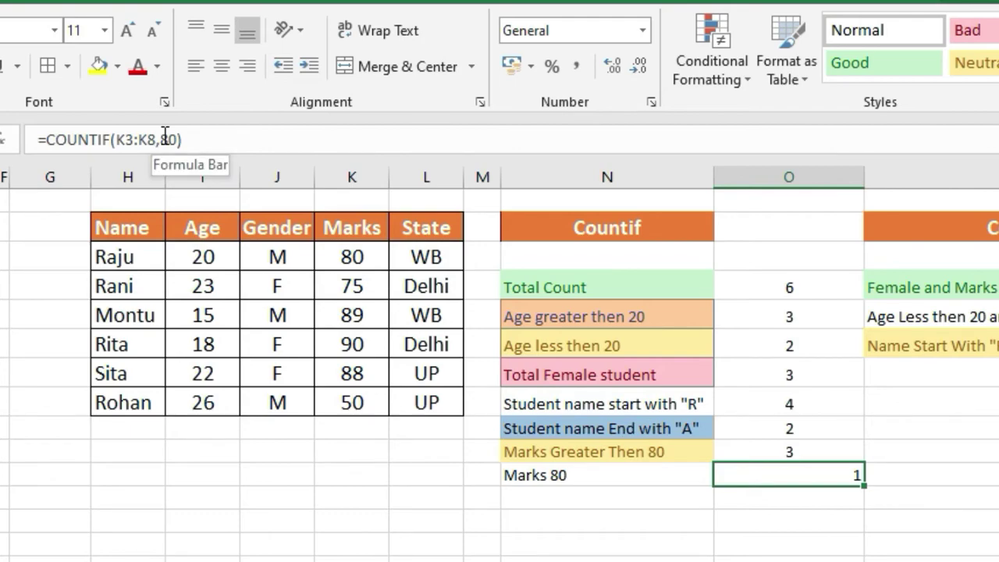
# - Enter =COUNTIF(K3:K8,"=80") in cell O12 to count marks equal to 80 with a quoted criterion
pyautogui.click(762, 507)
pyautogui.write('=')
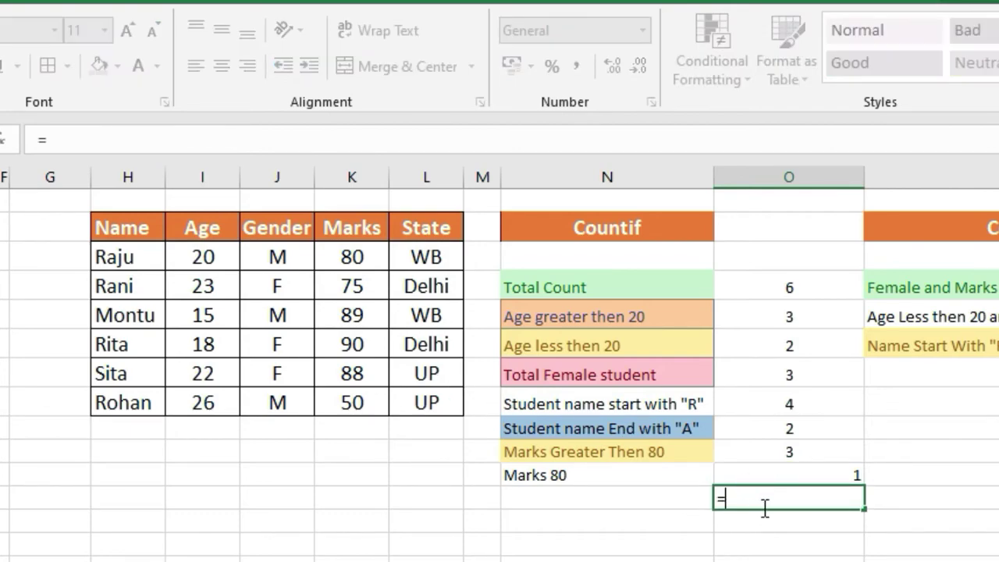
pyautogui.write('countif(')
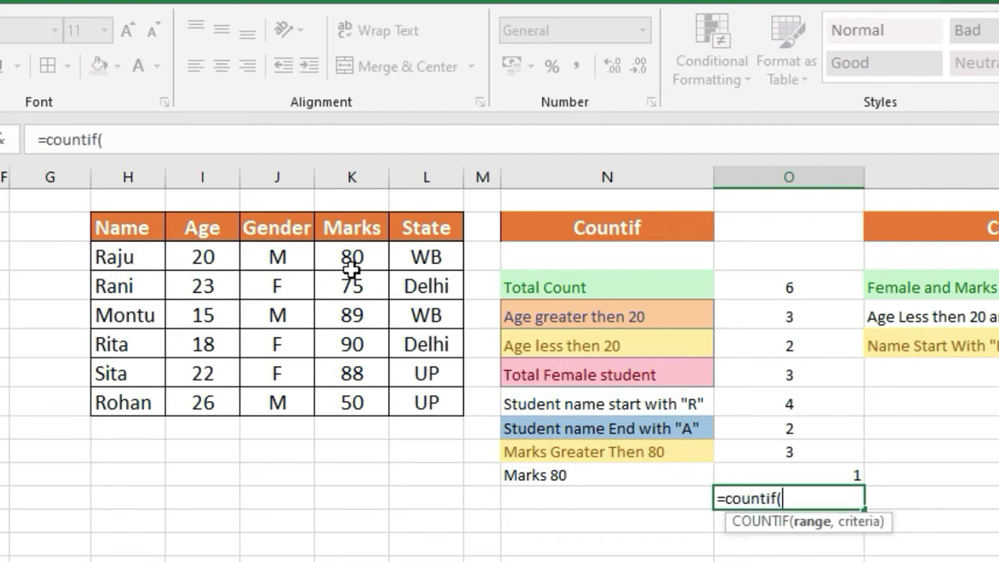
pyautogui.moveTo(351, 259); pyautogui.dragTo(349, 401)
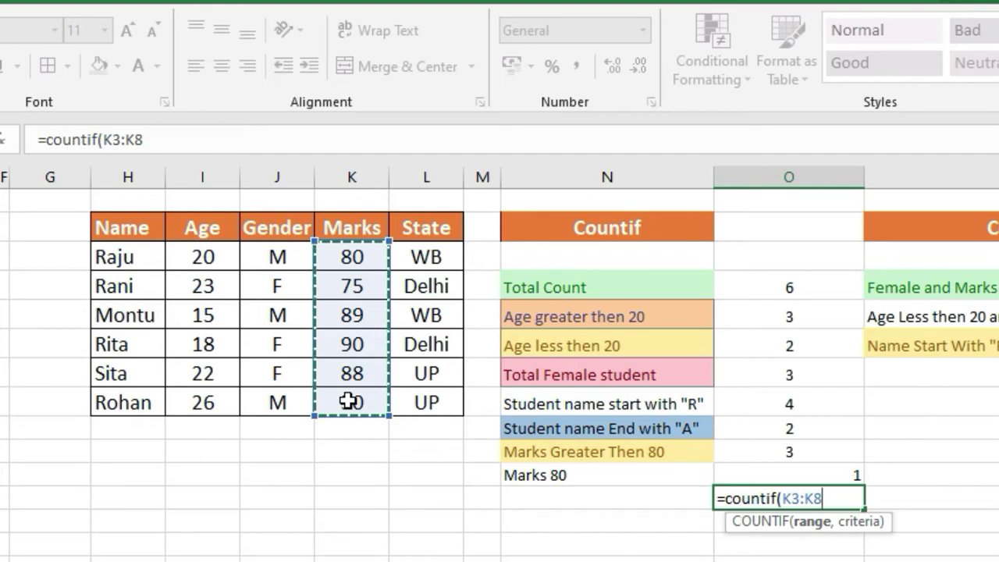
pyautogui.write(',')
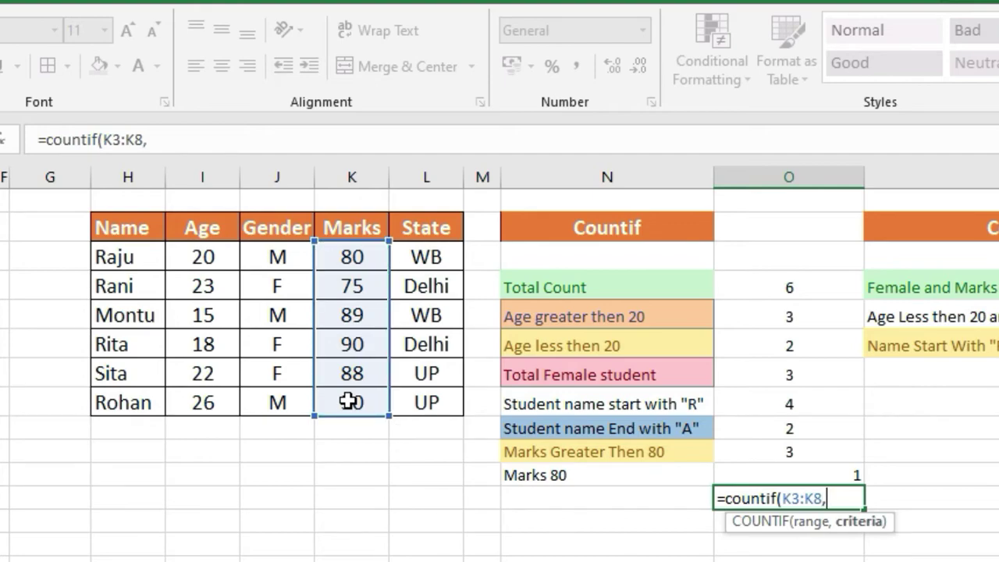
pyautogui.write('"')
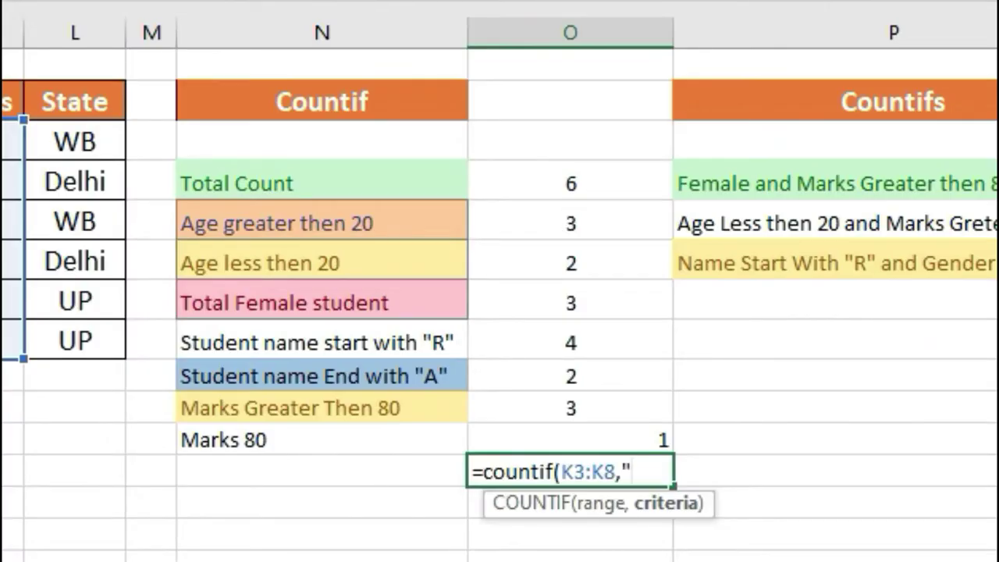
pyautogui.write('=80")')
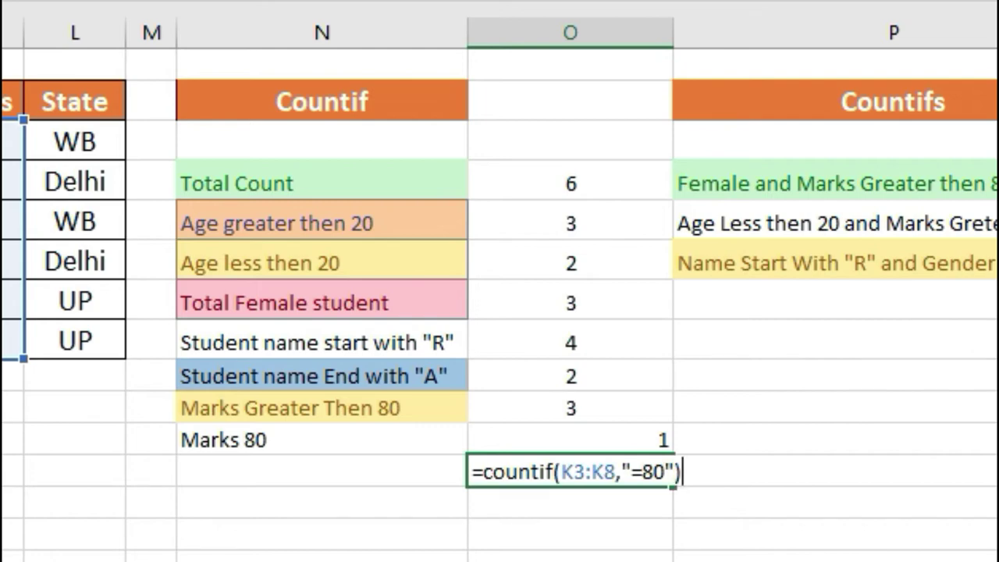
pyautogui.press('Return')
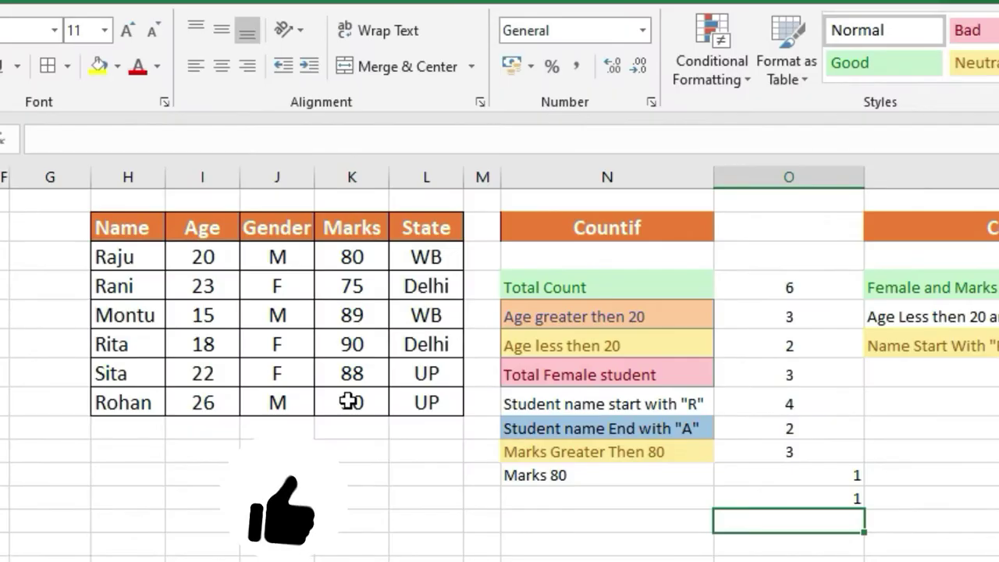
# - Compare the two counts for marks equal to 80 in O11:O12 and review the whole Countif list in N4:O12
pyautogui.moveTo(752, 477); pyautogui.dragTo(750, 491)
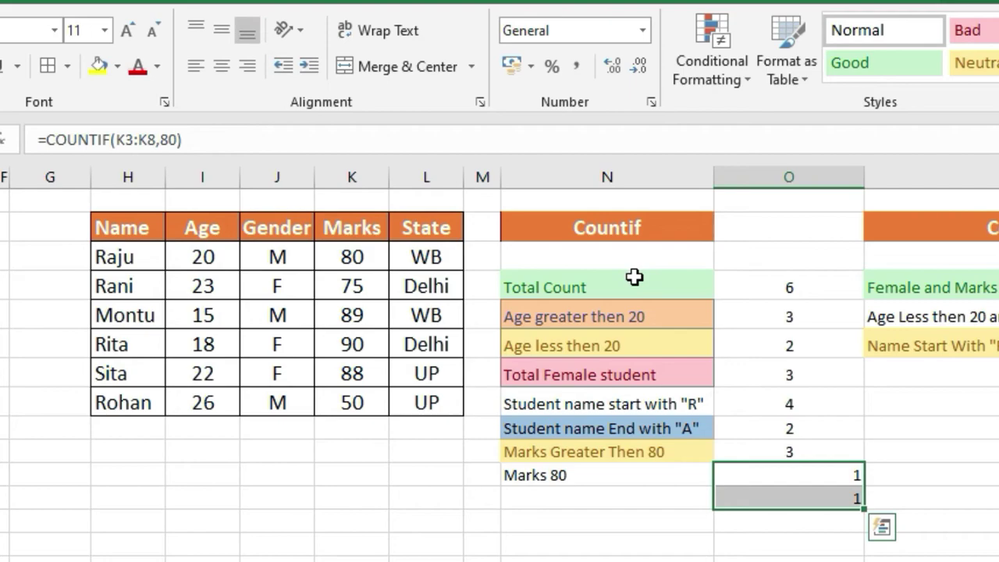
pyautogui.moveTo(634, 277); pyautogui.dragTo(779, 485)
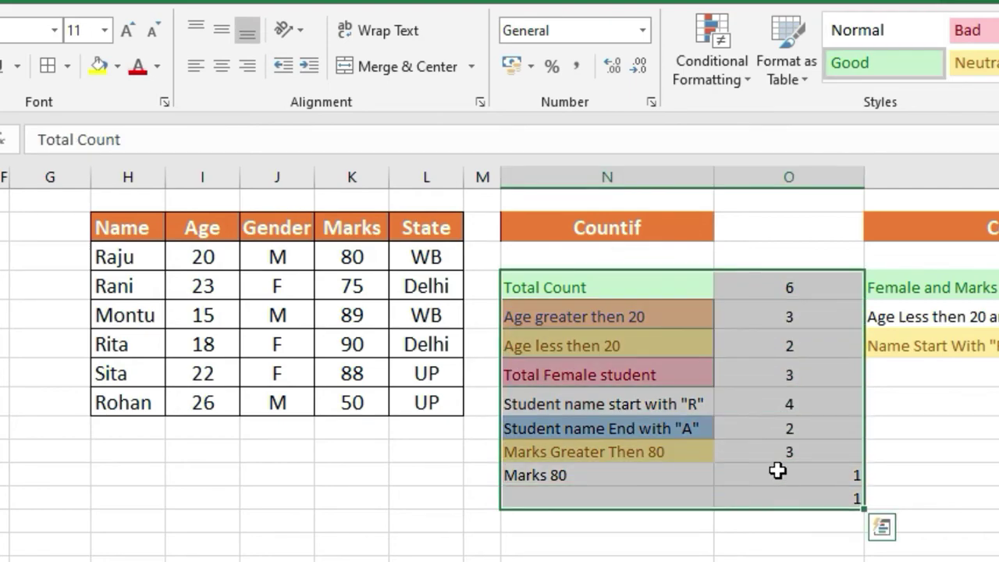
pyautogui.click(776, 471)
pyautogui.moveTo(658, 282); pyautogui.dragTo(786, 487)
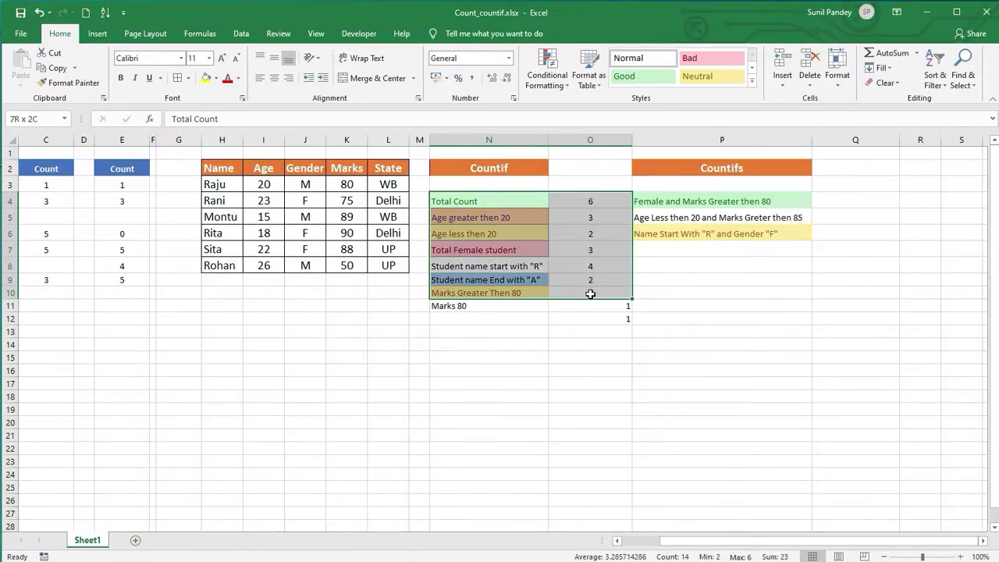
pyautogui.moveTo(588, 313); pyautogui.dragTo(590, 314)
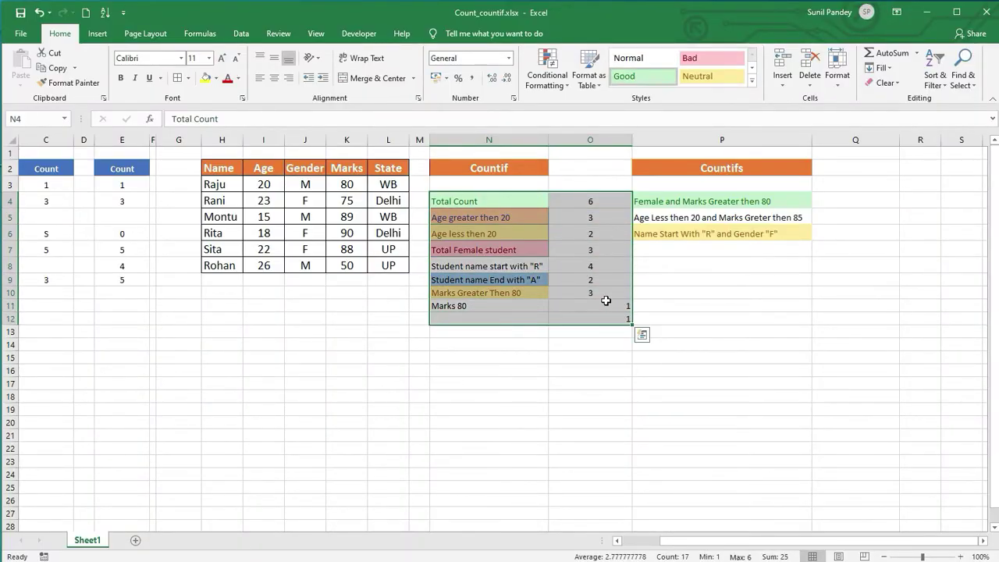
pyautogui.click(749, 290)
# - Start a COUNTIFS formula in cell Q4 for "Female and Marks Greater then 80", with gender range J3:J8 and criterion "F"
pyautogui.click(738, 168)
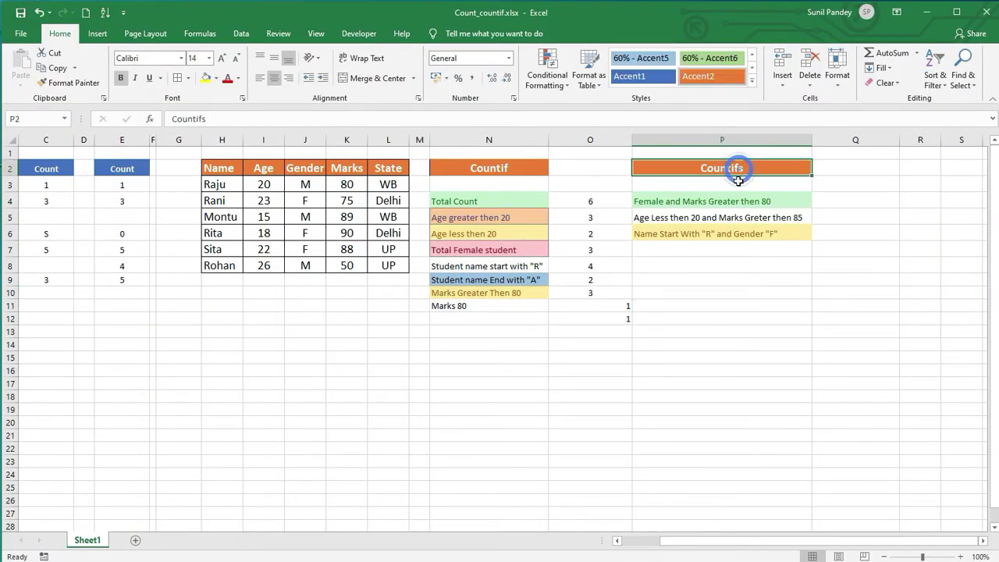
pyautogui.click(734, 200)
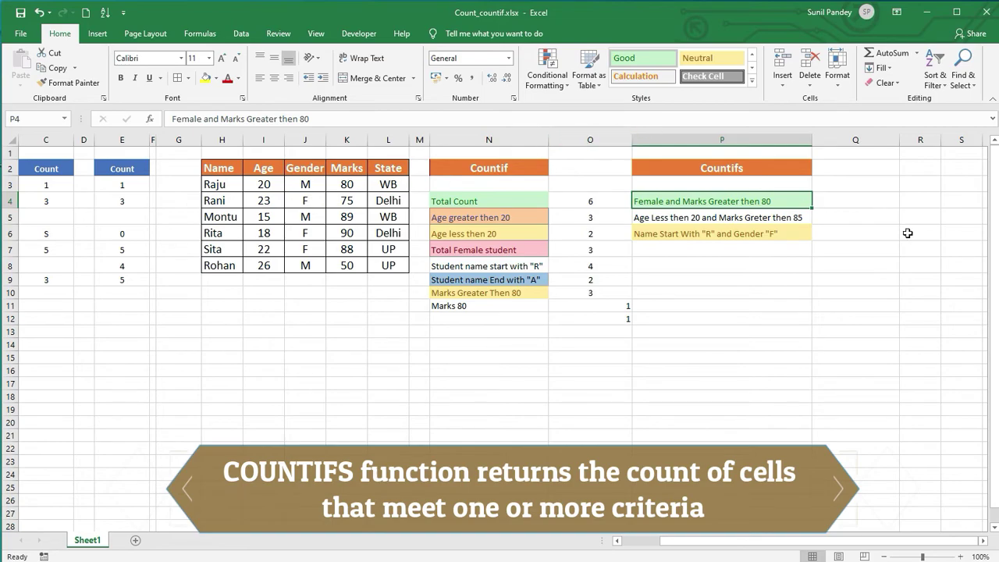
pyautogui.click(875, 197)
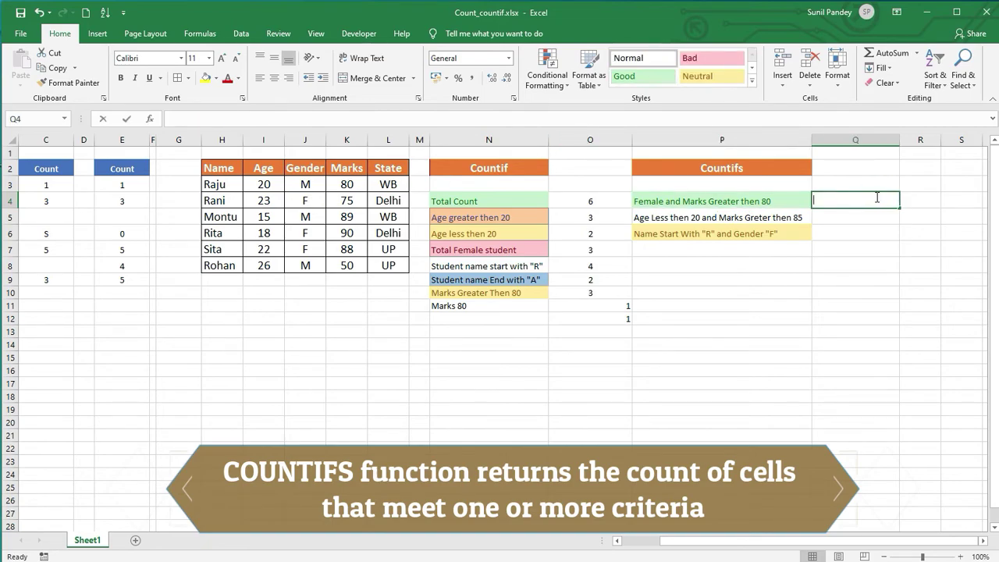
pyautogui.write('=co')
pyautogui.write('untif')
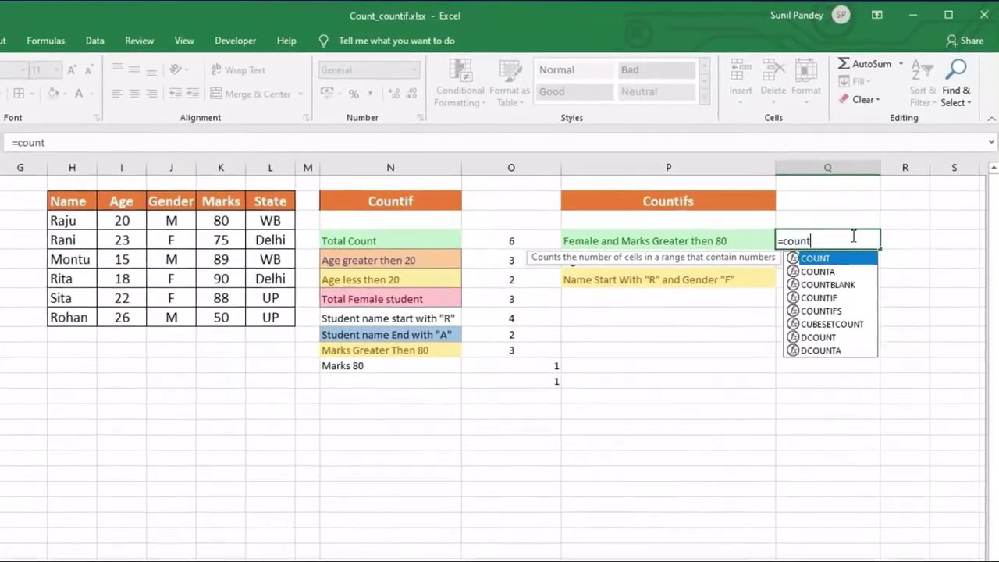
pyautogui.write('s')
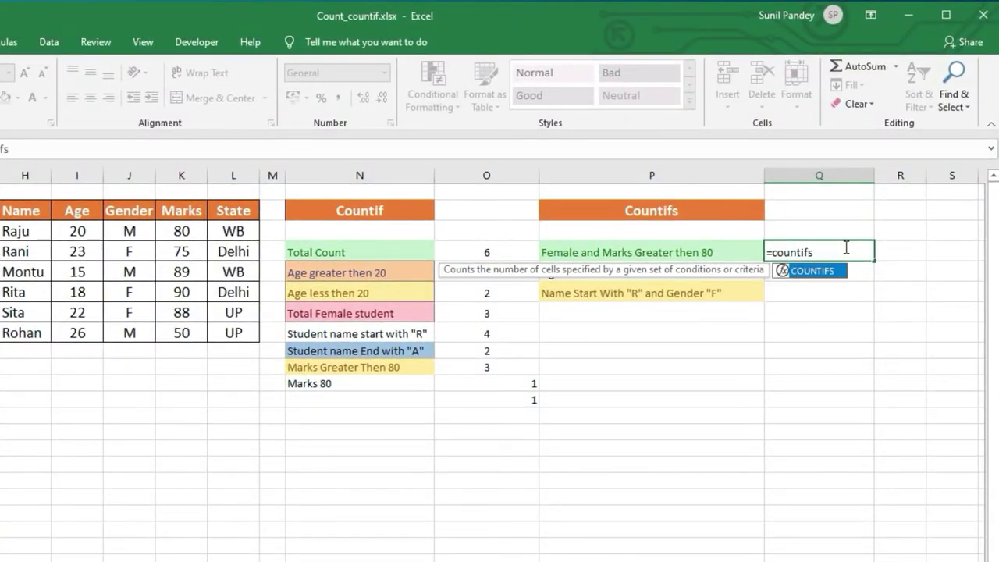
pyautogui.write('(')
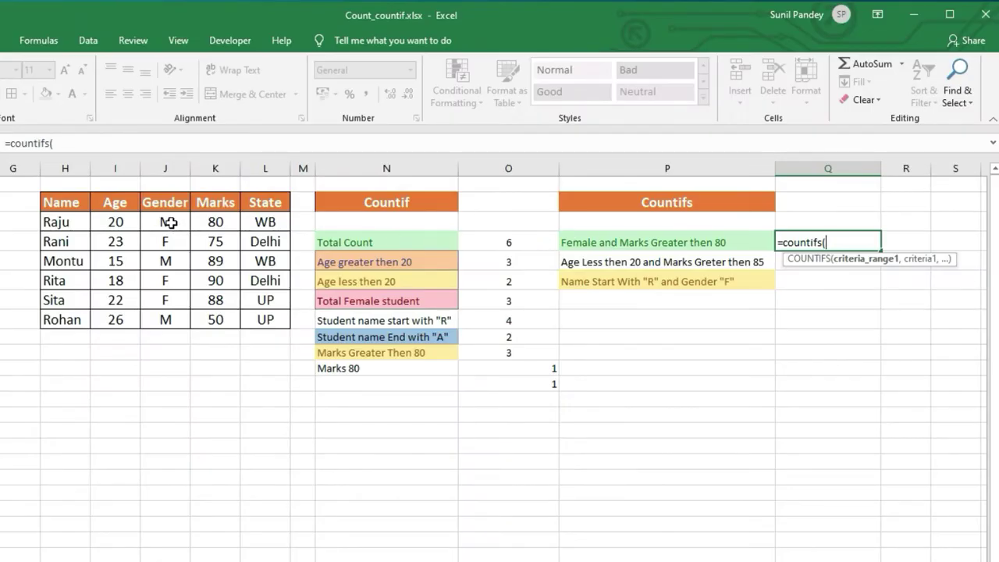
pyautogui.click(169, 222)
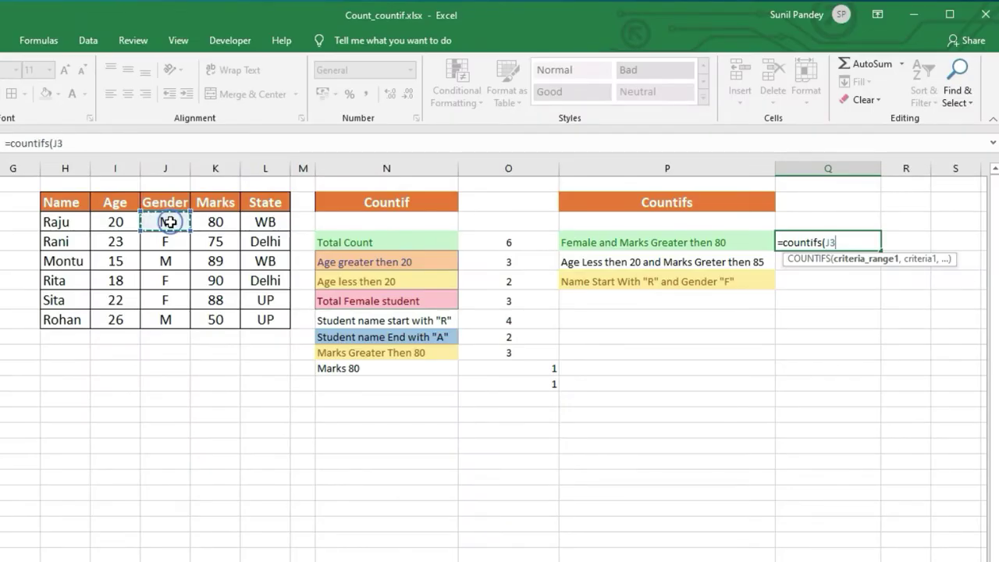
pyautogui.moveTo(169, 222); pyautogui.dragTo(168, 316)
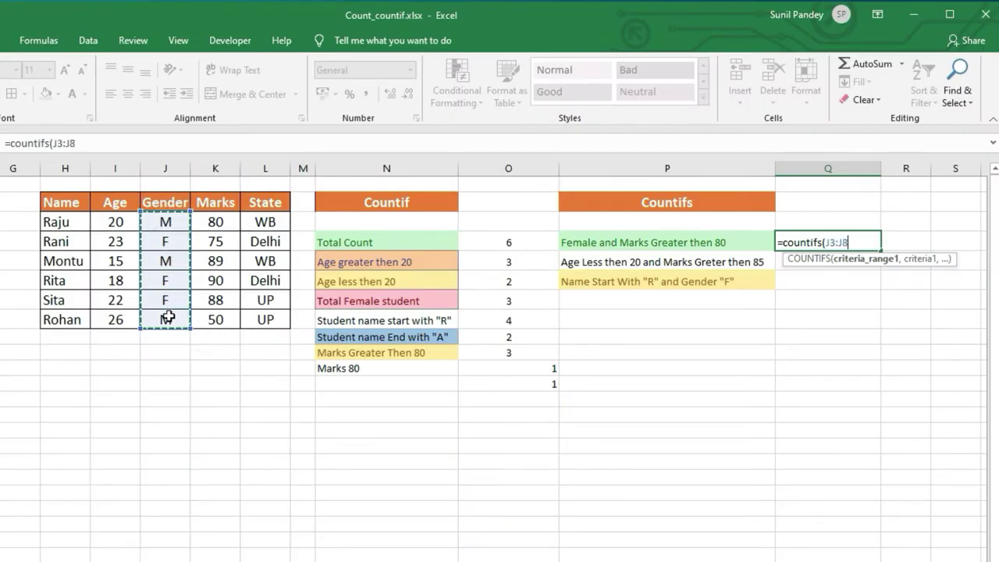
pyautogui.write(',')
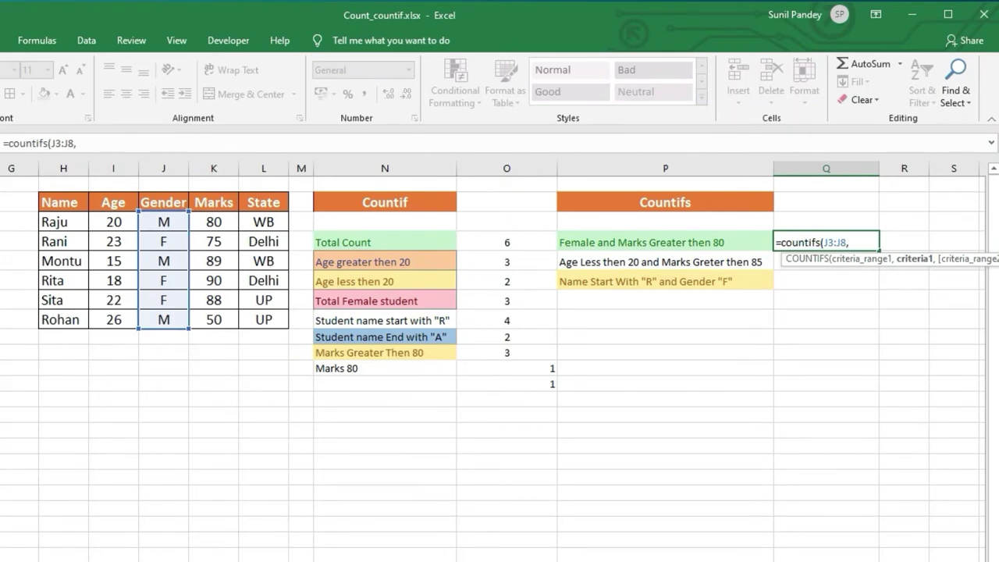
pyautogui.write('"F"')
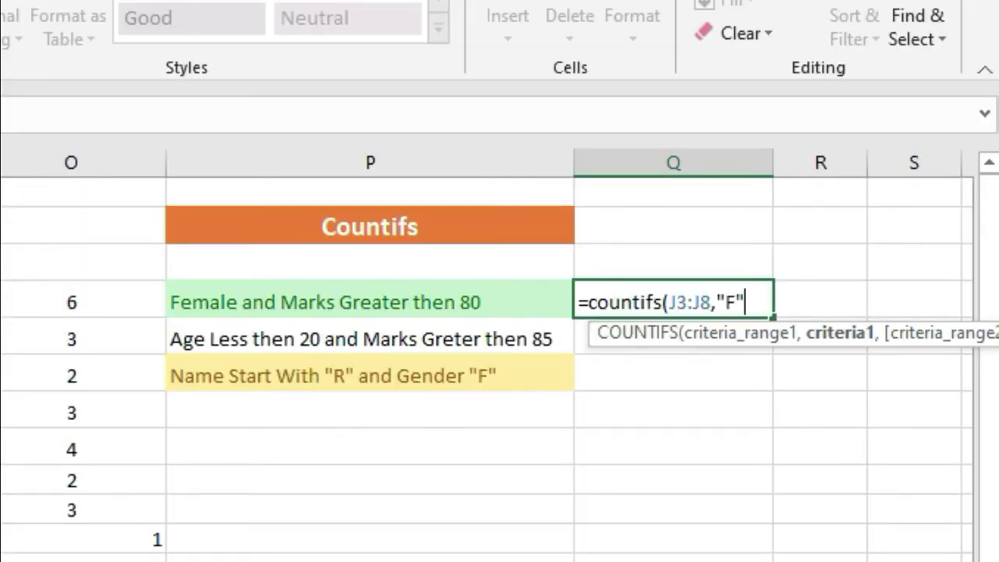
# - Add the second condition to the COUNTIFS formula in Q4, with marks range K3:K8 and criterion ">80"
pyautogui.write(',')
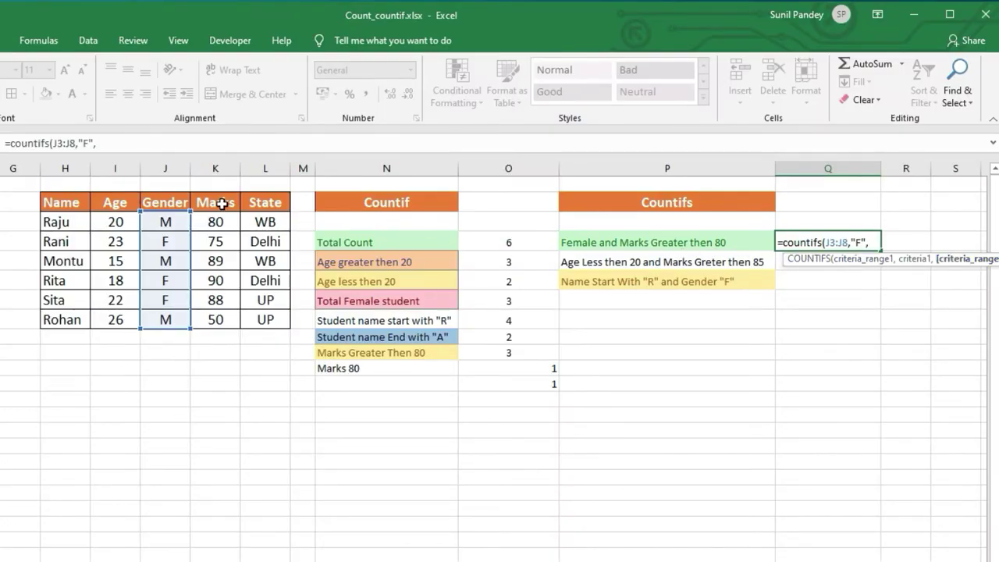
pyautogui.moveTo(212, 222); pyautogui.dragTo(211, 312)
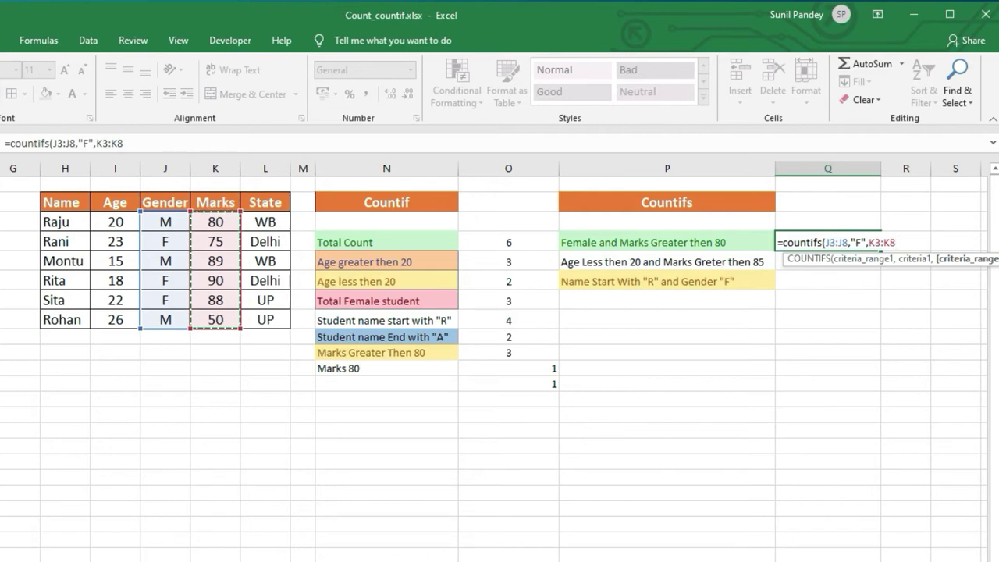
pyautogui.write(',')
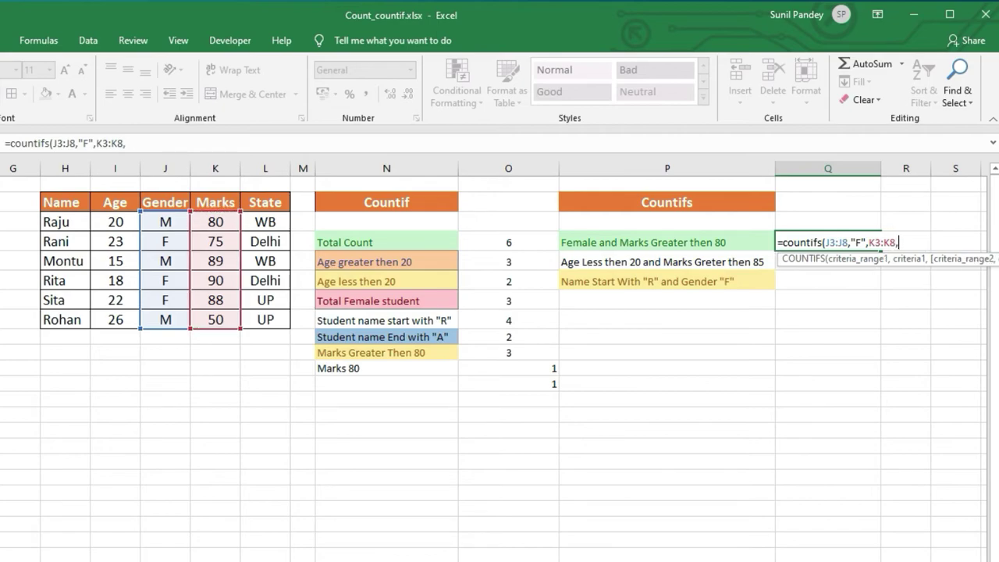
pyautogui.write('">')
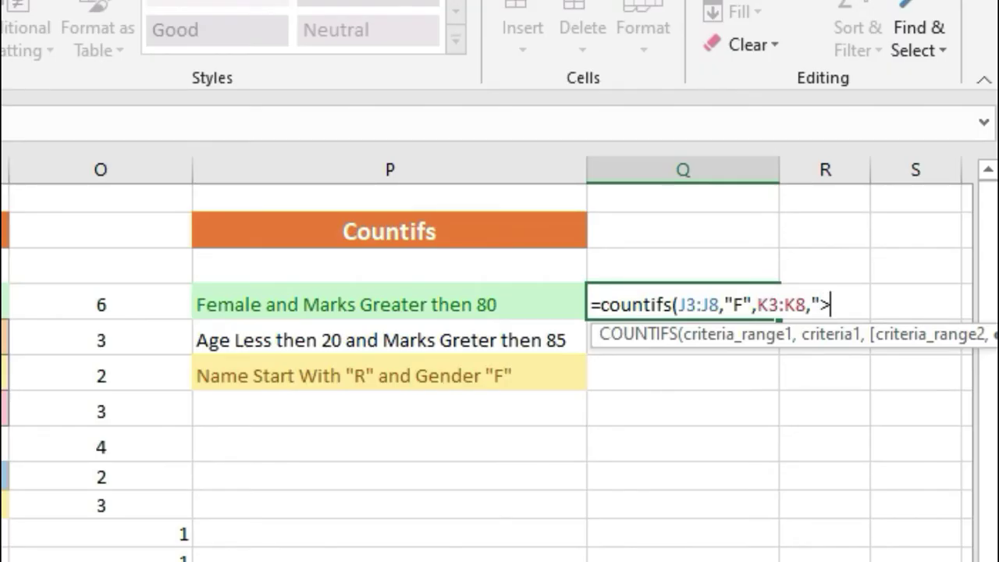
pyautogui.write('80 ')
pyautogui.write(')')
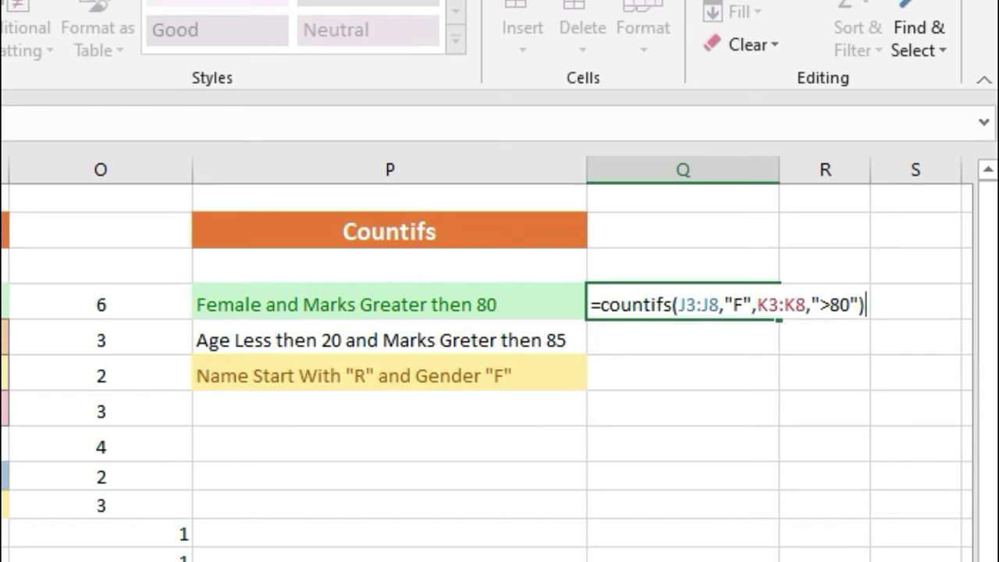
# - Check each range and criteria argument of the COUNTIFS formula in Q4, and commit the formula
pyautogui.click(695, 302)
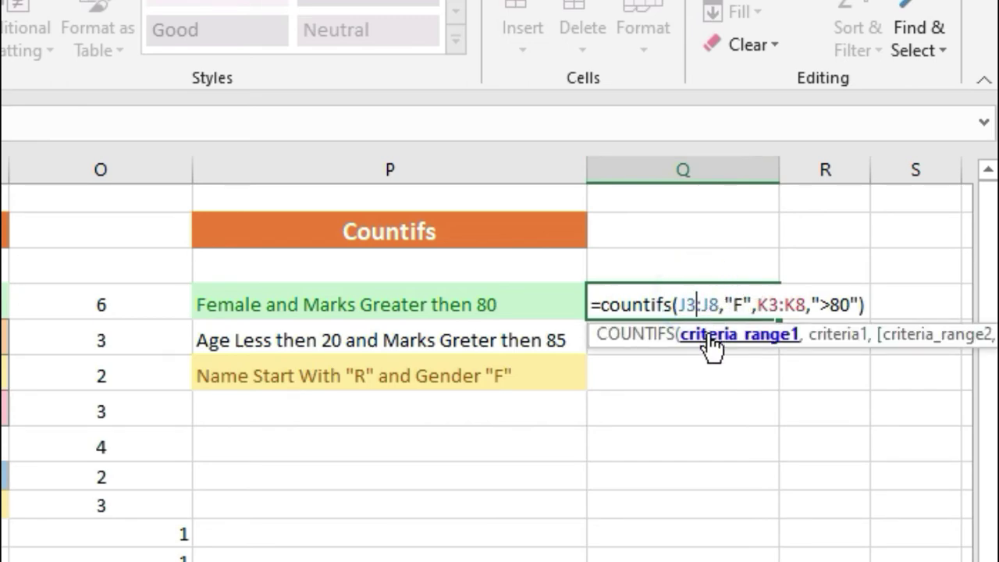
pyautogui.click(710, 337)
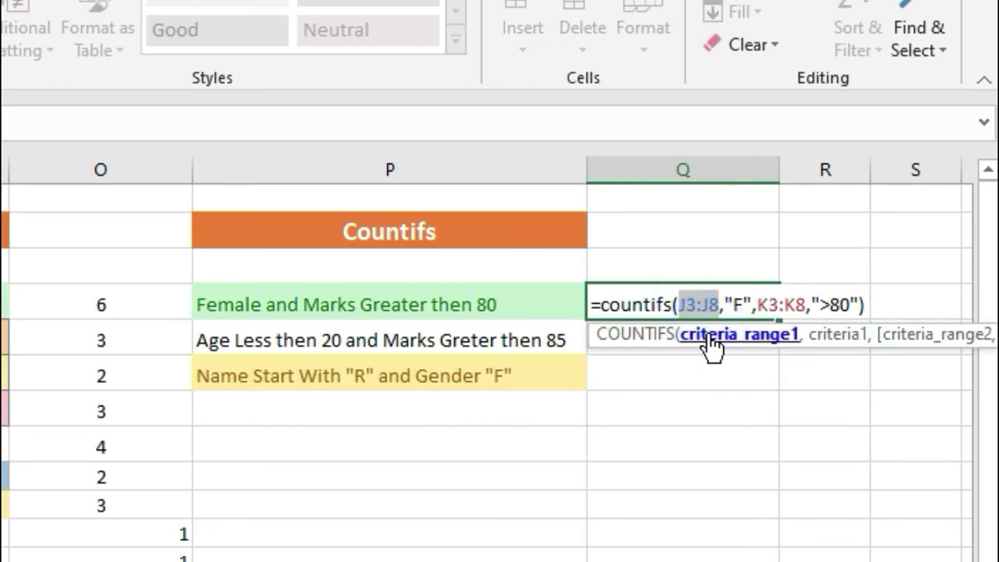
pyautogui.click(830, 337)
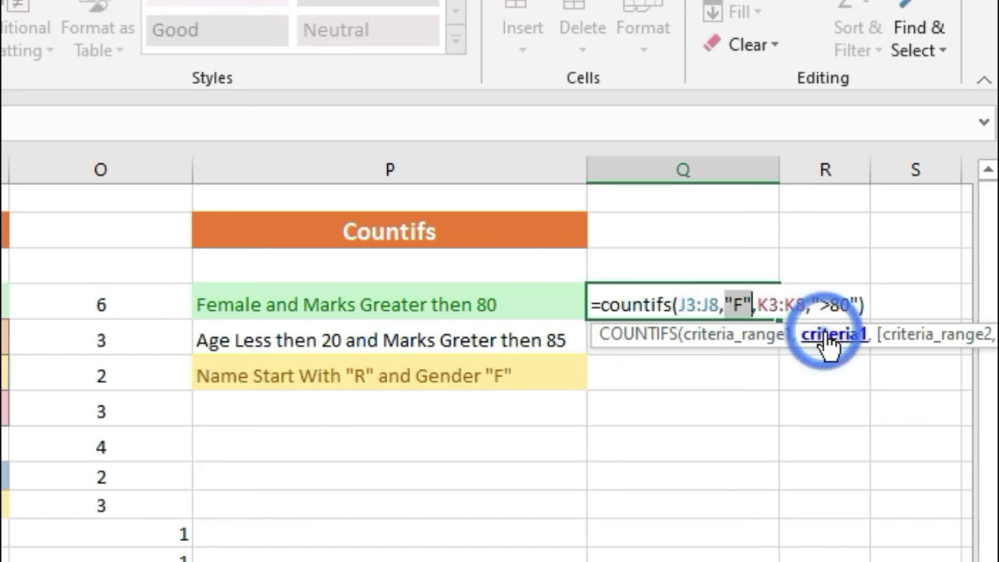
pyautogui.click(913, 351)
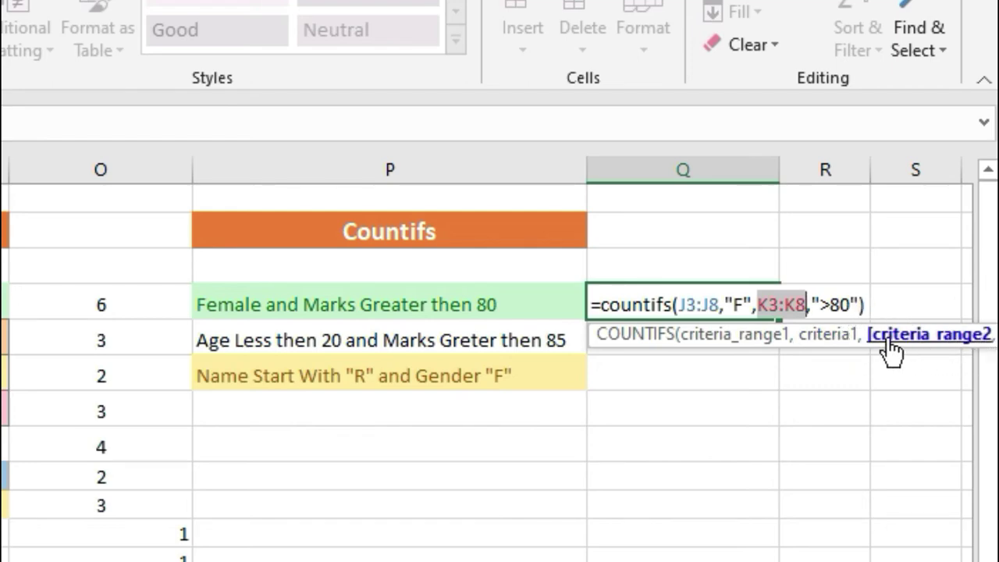
pyautogui.click(834, 305)
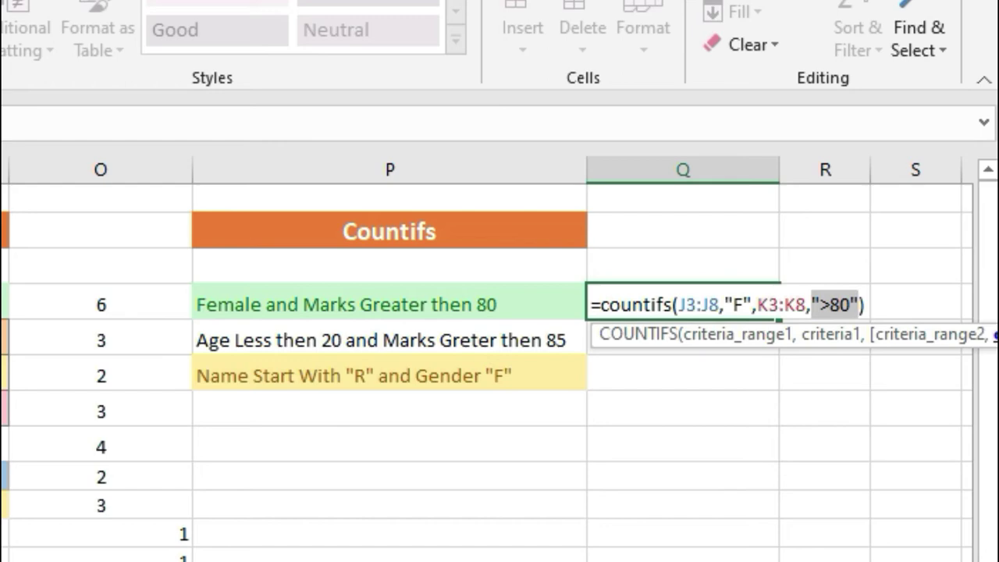
pyautogui.press('Return')
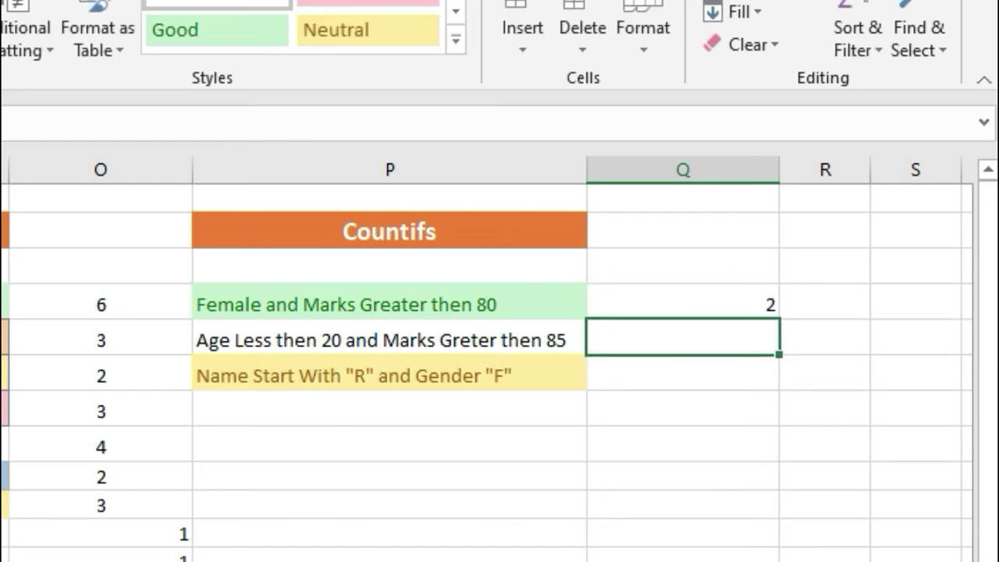
# - Check the count in cell Q4 against the rows with gender "F" and marks above 80
pyautogui.click(740, 298)
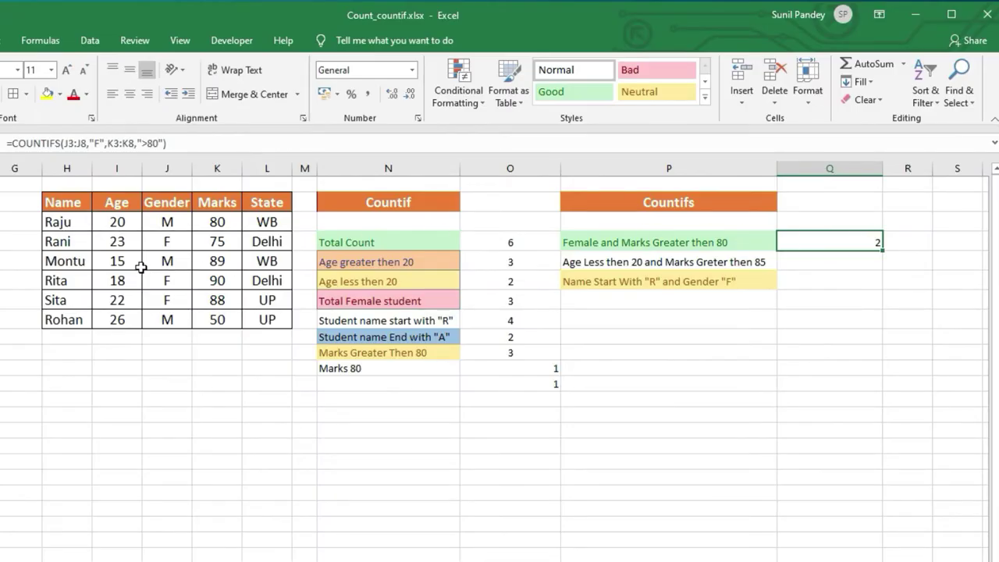
pyautogui.click(167, 225)
pyautogui.moveTo(167, 279); pyautogui.dragTo(212, 279)
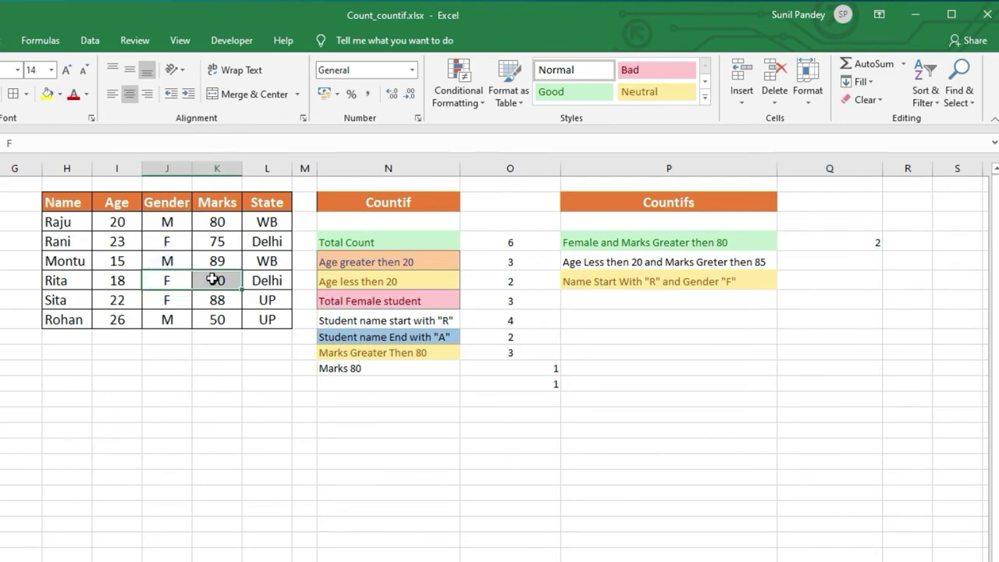
pyautogui.moveTo(166, 302); pyautogui.dragTo(210, 290)
pyautogui.click(871, 241)
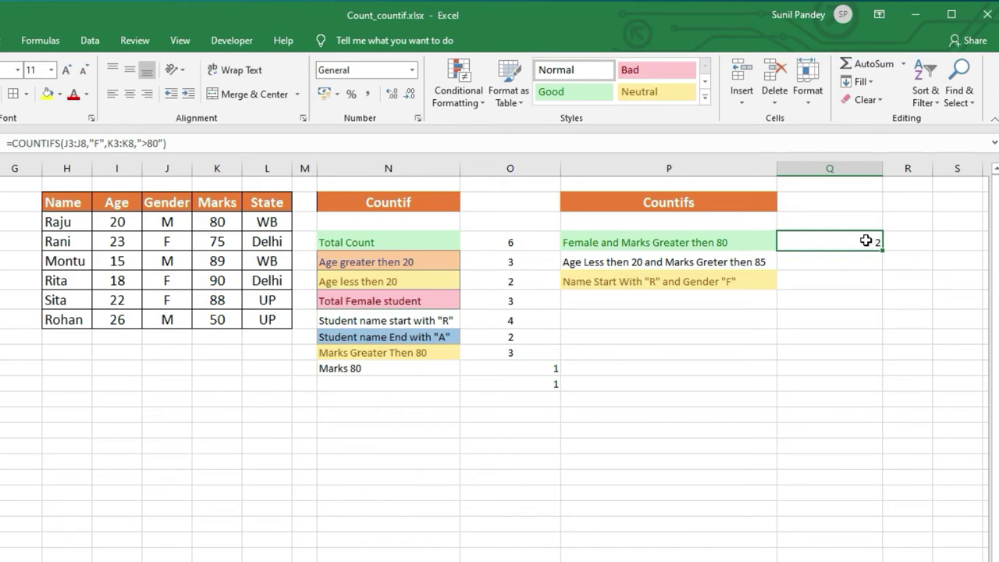
# - Start a COUNTIFS formula in cell Q5 for "Age Less then 20 and Marks Greter then 85", with age range I3:I8 and criterion "<20"
pyautogui.click(814, 260)
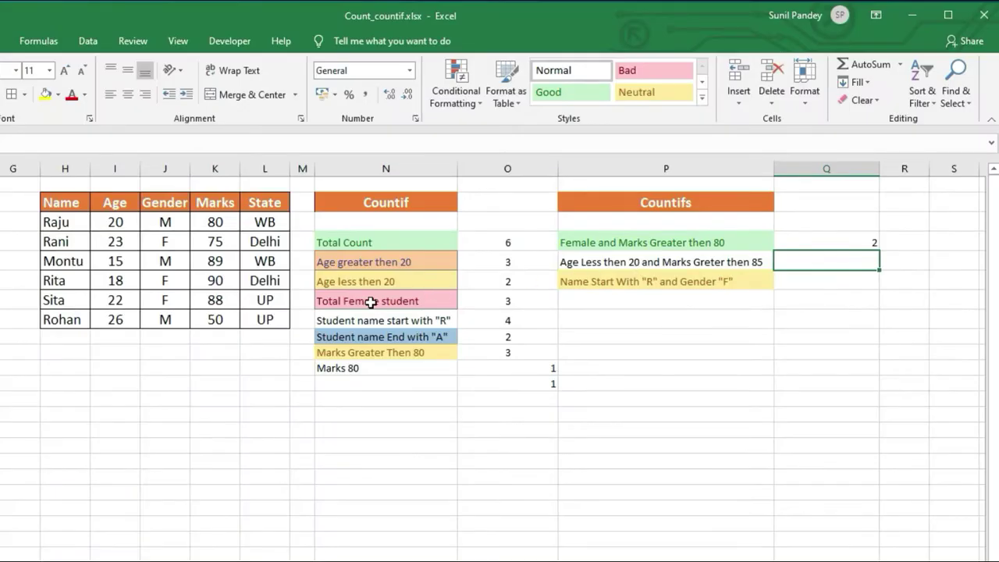
pyautogui.moveTo(115, 221); pyautogui.dragTo(113, 319)
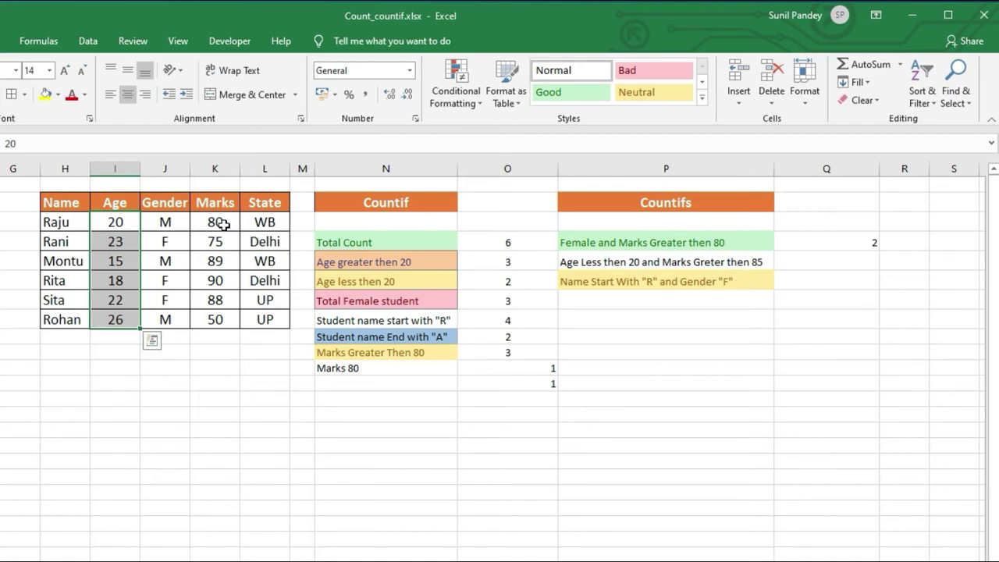
pyautogui.moveTo(224, 225); pyautogui.dragTo(216, 319)
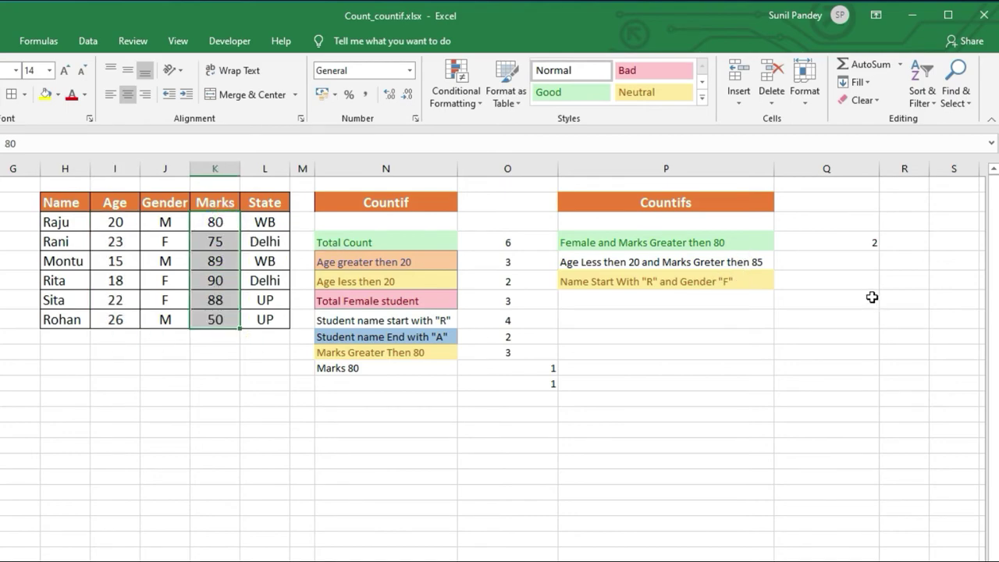
pyautogui.click(823, 245)
pyautogui.doubleClick(823, 260)
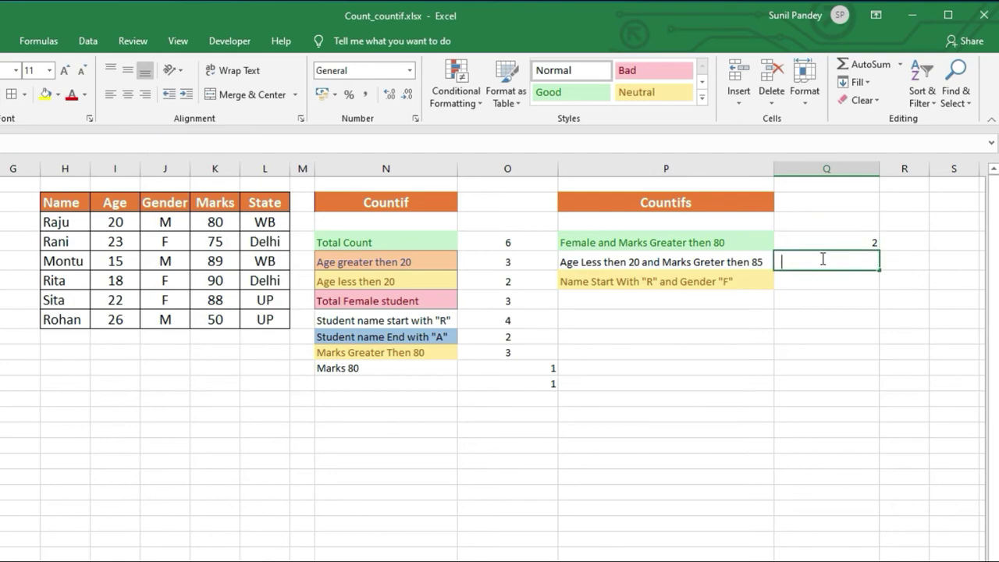
pyautogui.write('=counti')
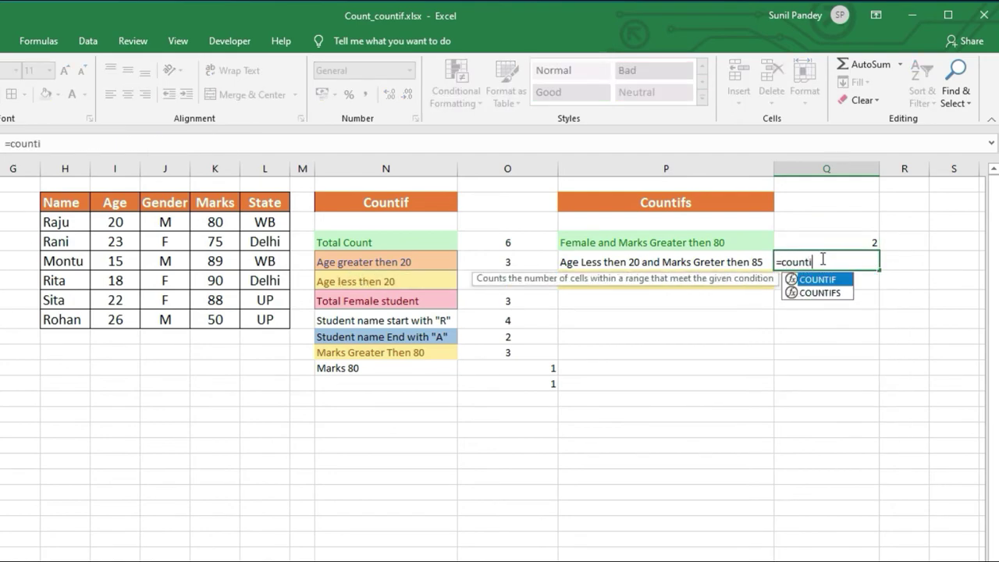
pyautogui.write('fs(')
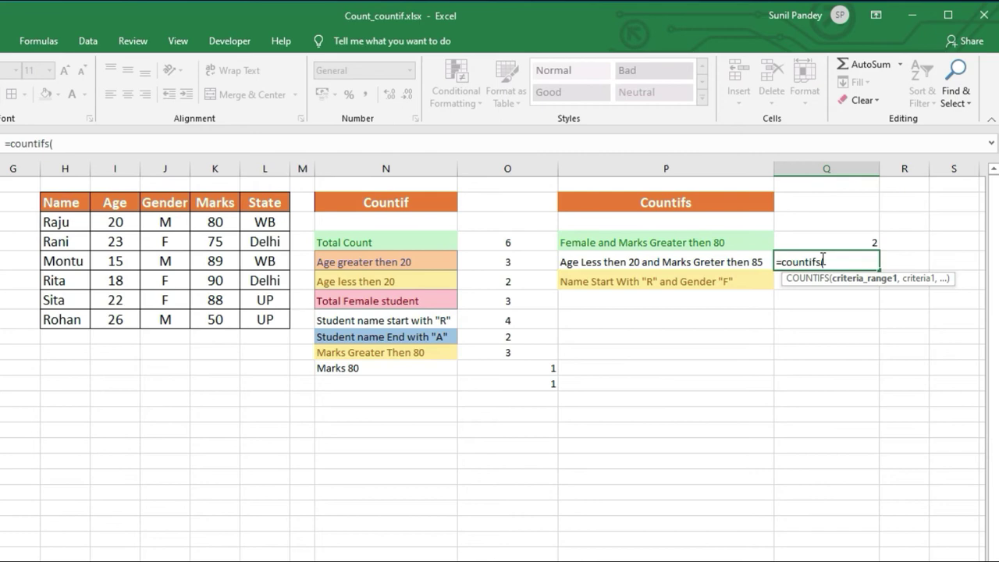
pyautogui.moveTo(112, 218); pyautogui.dragTo(109, 317)
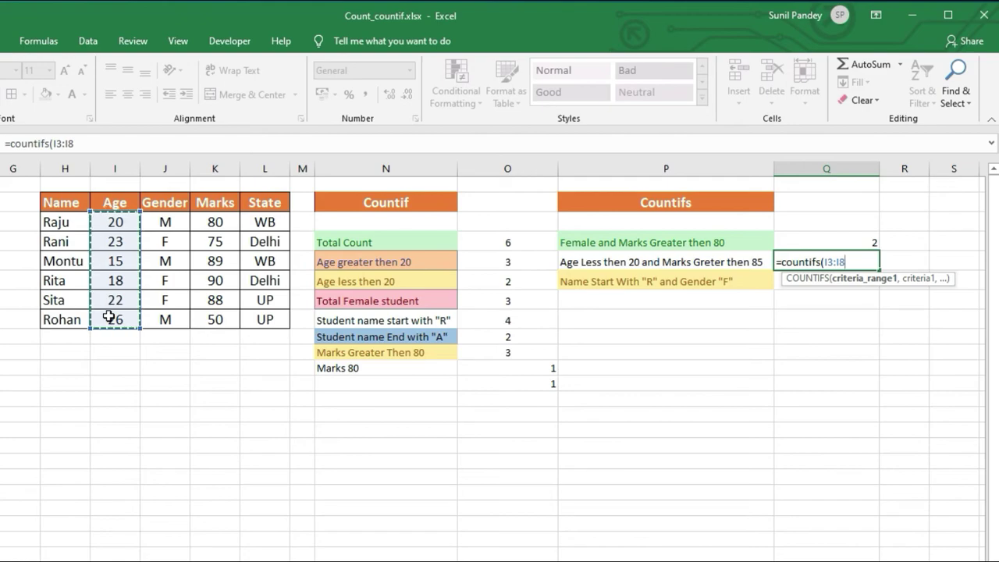
pyautogui.write(',')
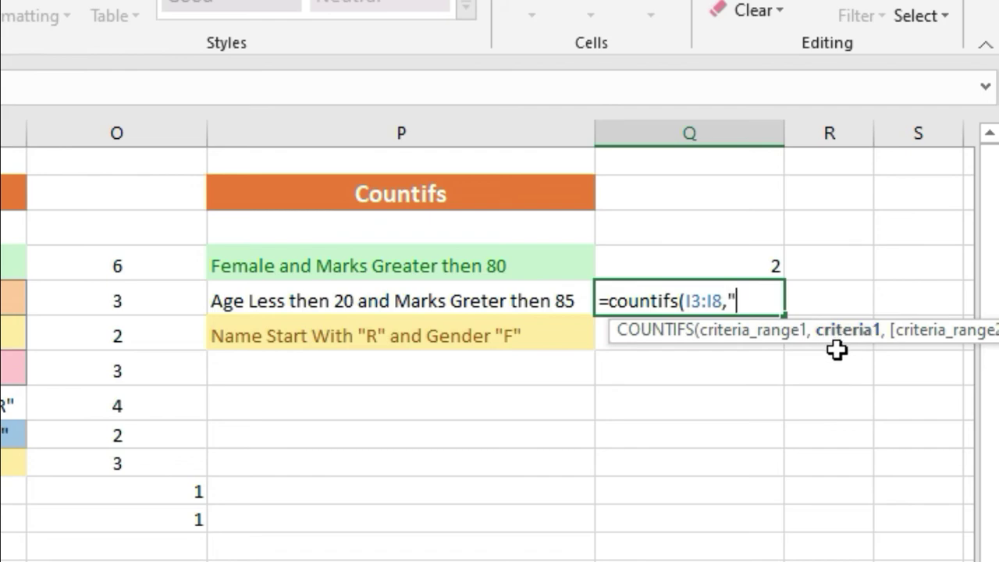
pyautogui.write('20"')
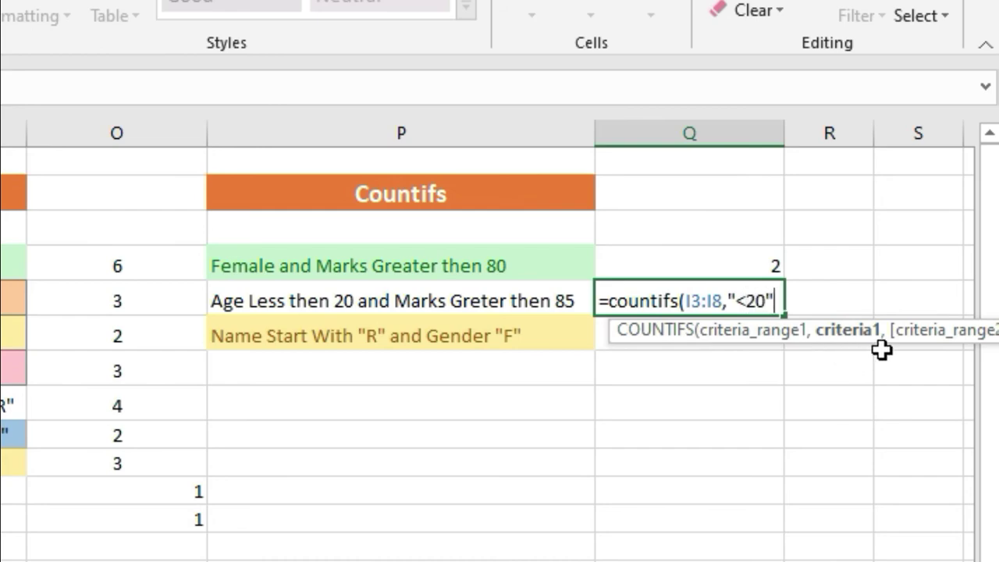
pyautogui.write(',')
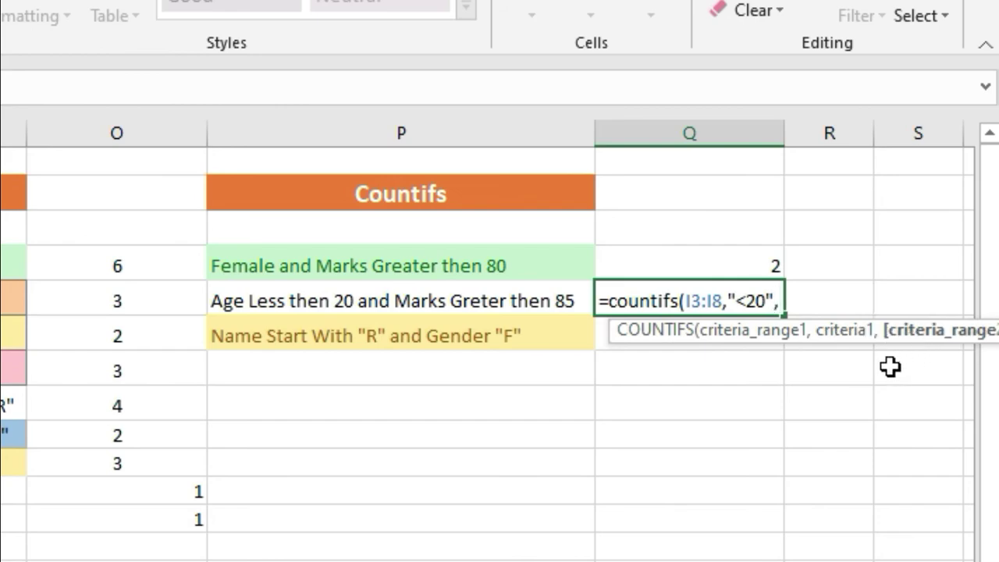
# - Add the second condition to the COUNTIFS formula in Q5, with marks range K3:K8 and criterion ">85", and commit it
pyautogui.hscroll(6, 500, 335)
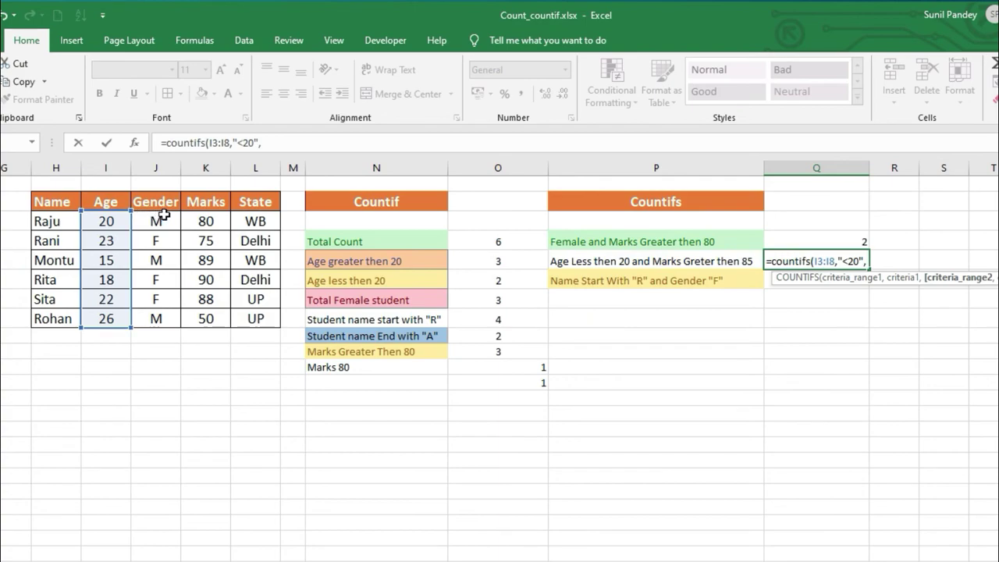
pyautogui.moveTo(195, 222); pyautogui.dragTo(187, 314)
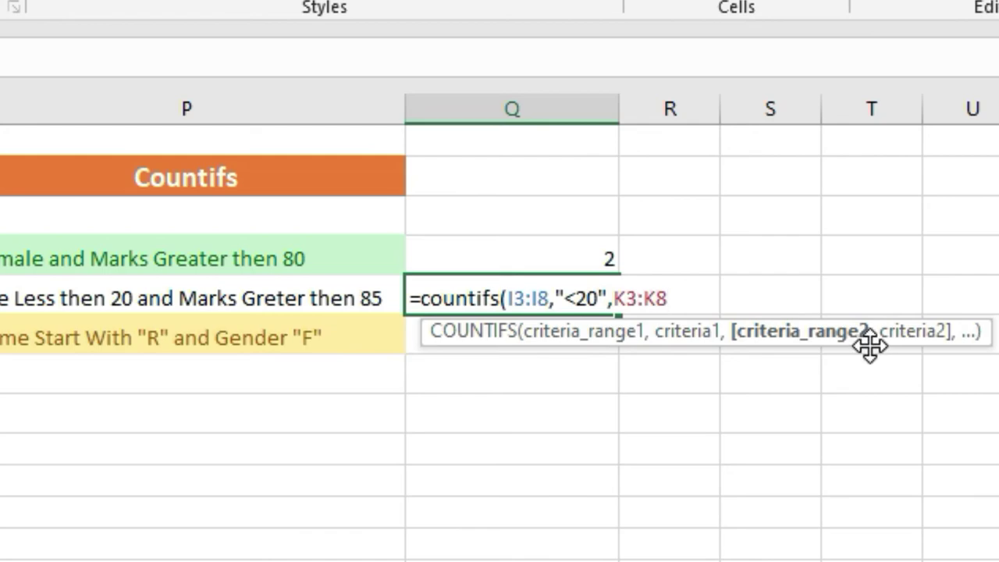
pyautogui.write(',')
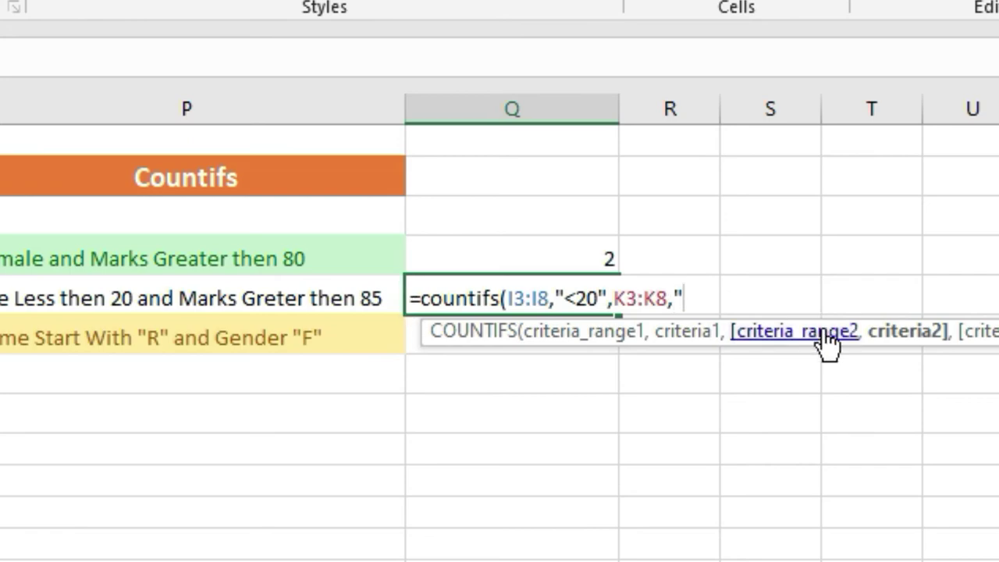
pyautogui.write('>85"')
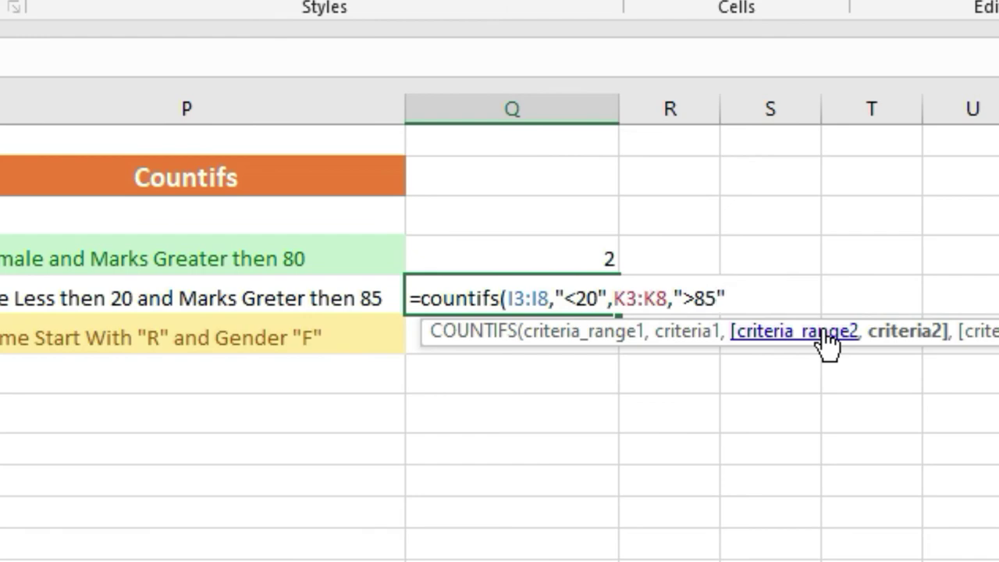
pyautogui.write(')')
pyautogui.press('Return')
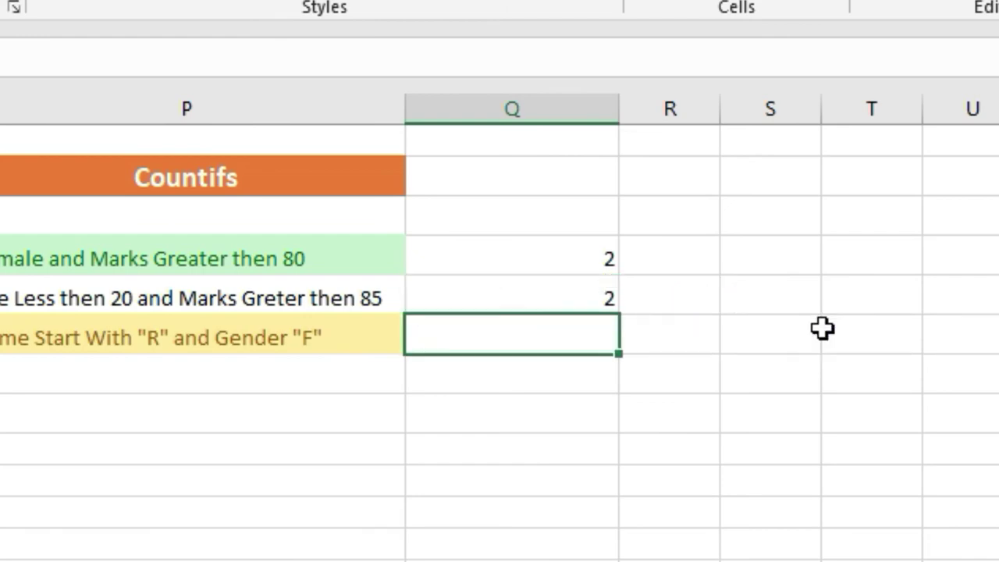
pyautogui.click(593, 298)
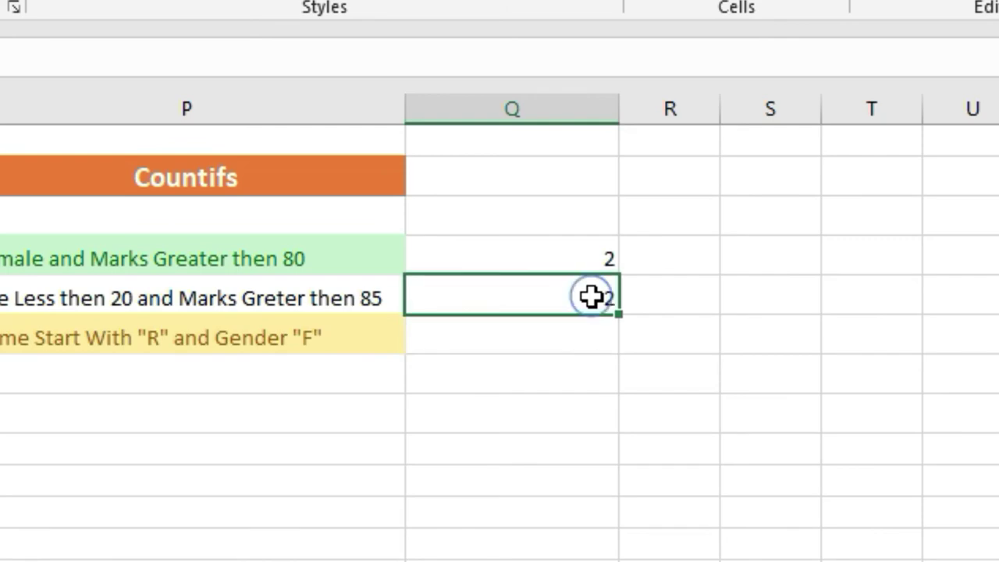
# - Examine the Name and Gender columns against the "Name Start With "R" and Gender "F"" condition
pyautogui.click(541, 343)
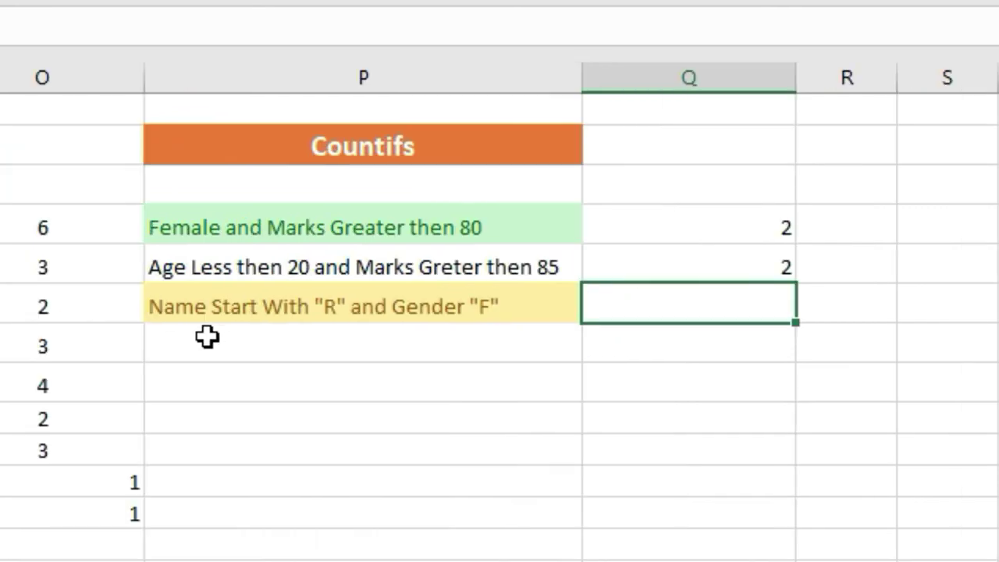
pyautogui.click(235, 311)
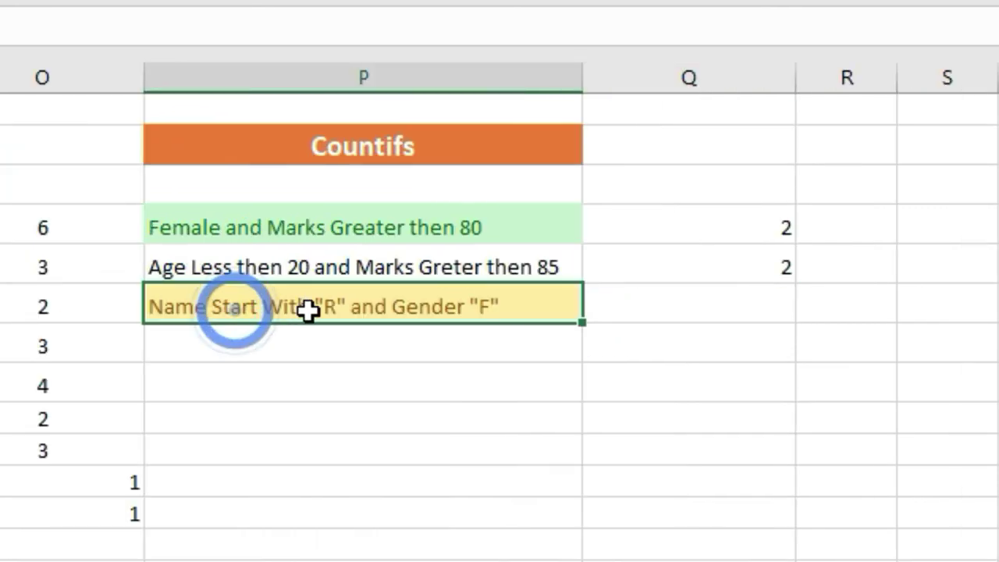
pyautogui.click(751, 306)
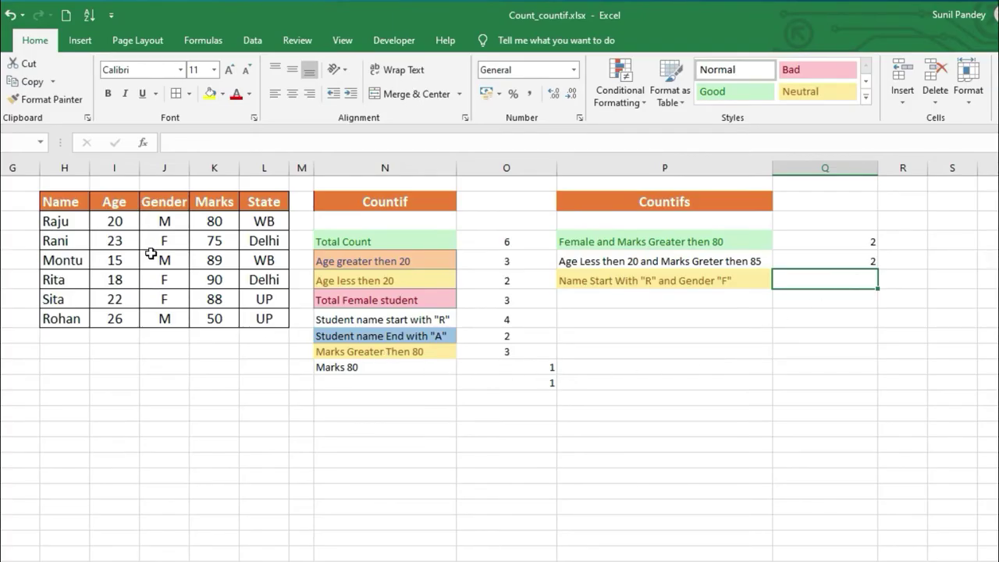
pyautogui.moveTo(73, 222); pyautogui.dragTo(60, 319)
pyautogui.moveTo(163, 219); pyautogui.dragTo(164, 319)
pyautogui.moveTo(65, 220); pyautogui.dragTo(61, 314)
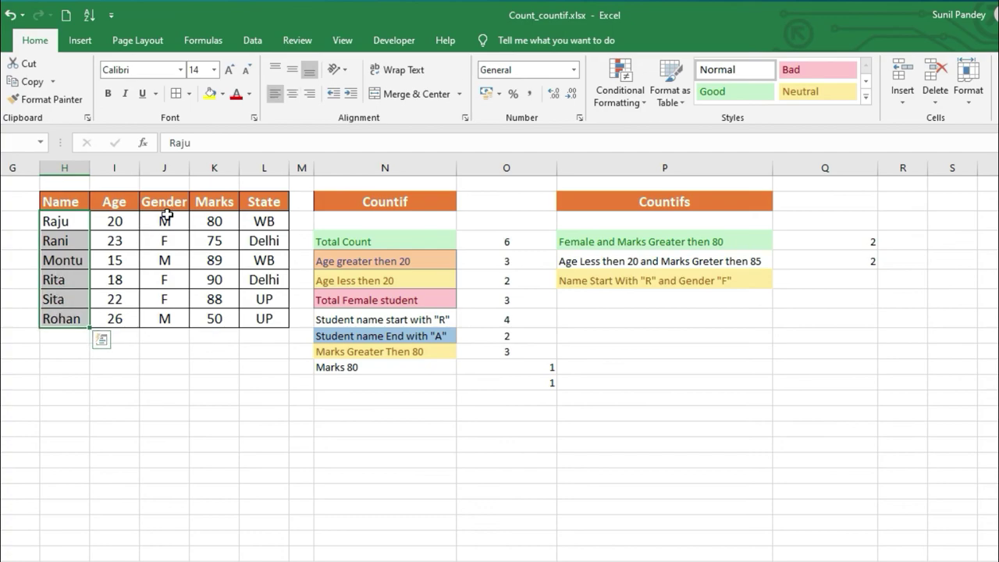
pyautogui.moveTo(163, 220); pyautogui.dragTo(162, 316)
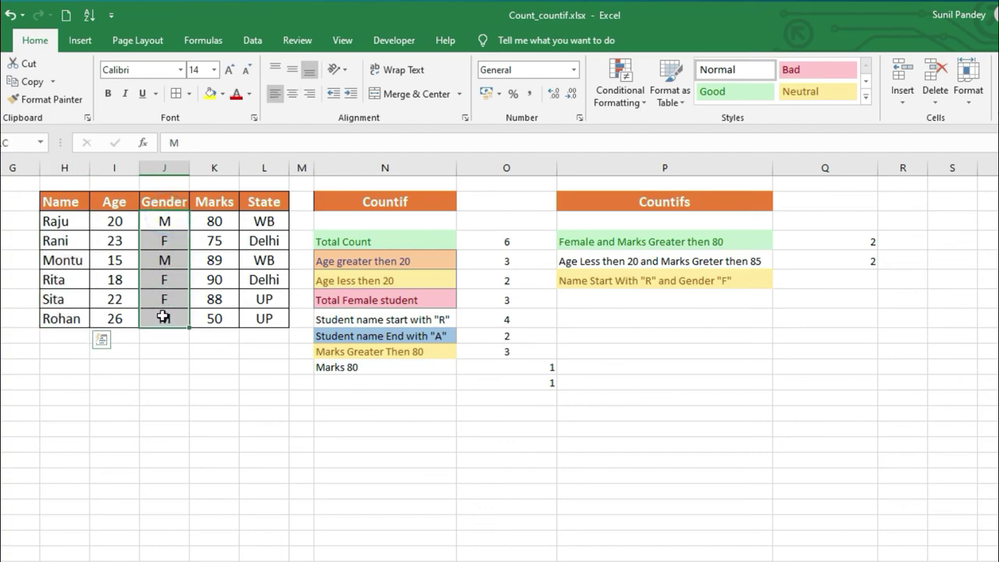
pyautogui.click(805, 281)
pyautogui.write('=')
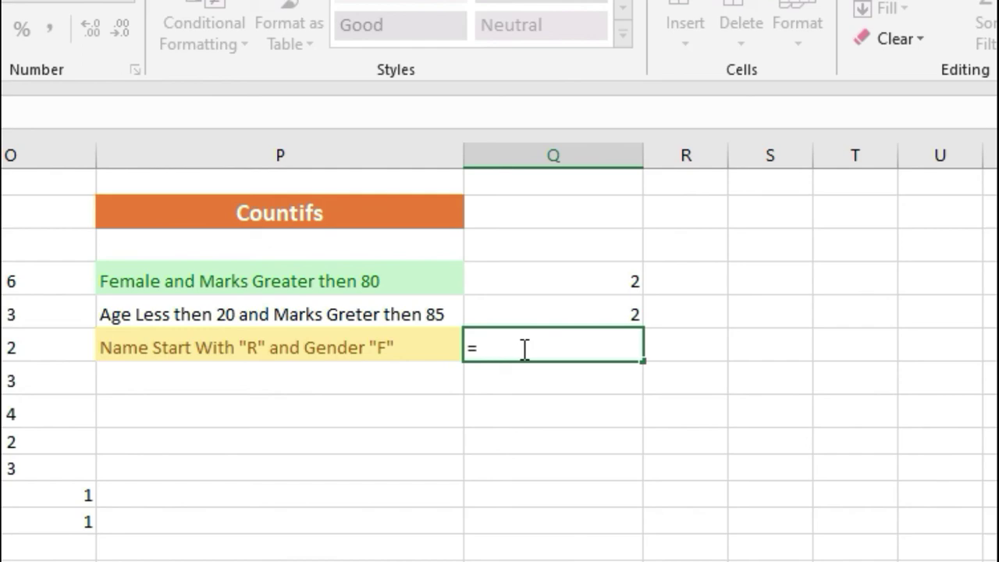
pyautogui.write('if(')
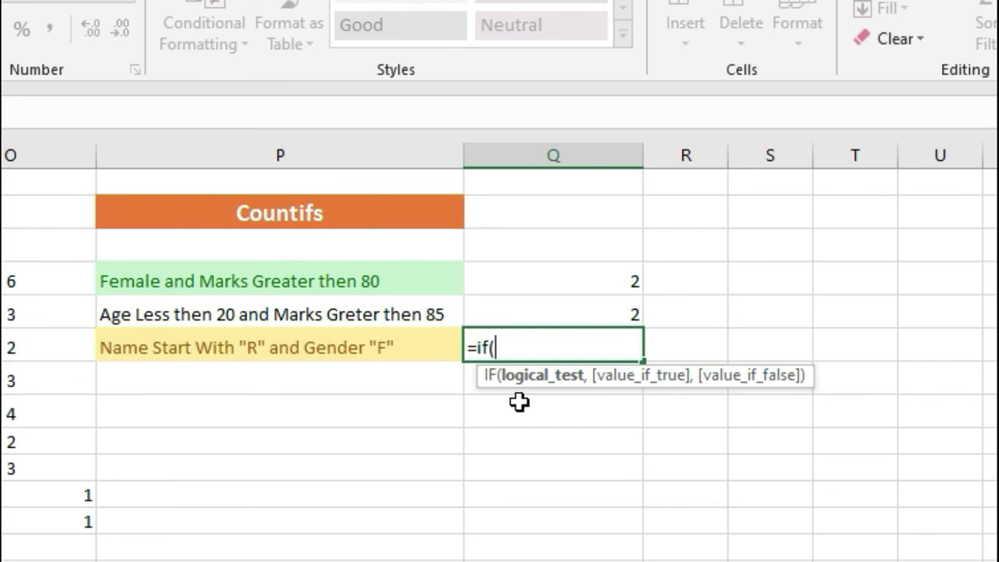
pyautogui.press('Escape')
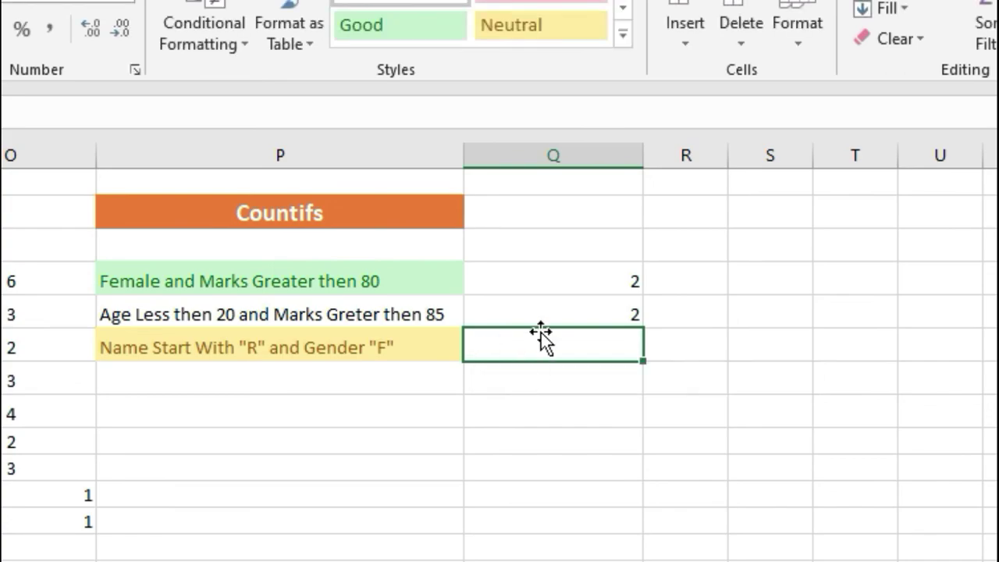
# - Start a COUNTIFS formula in cell Q6 for "Name Start With "R" and Gender "F"", with name range H3:H8 and criterion "R*"
pyautogui.write('=coun')
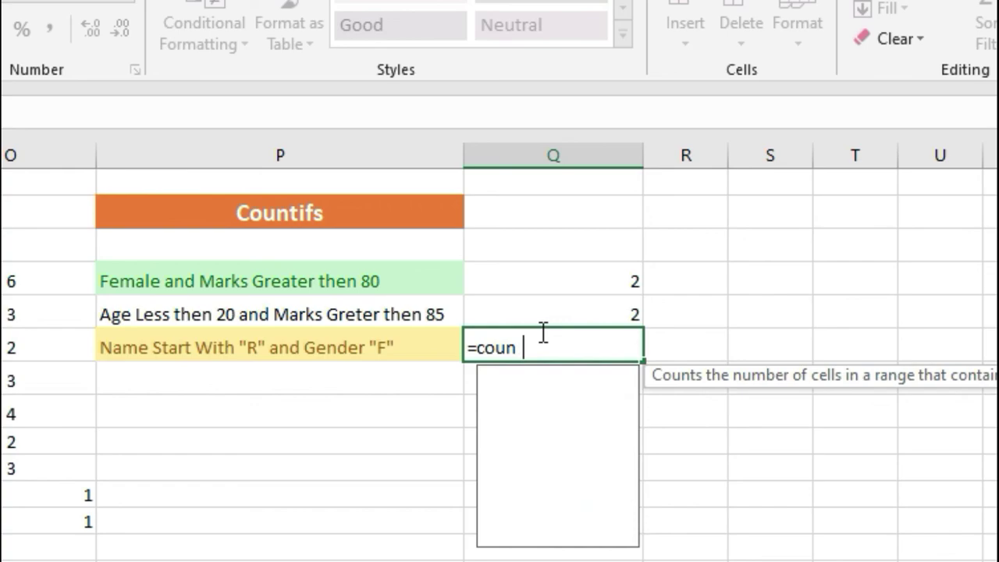
pyautogui.write('tifs')
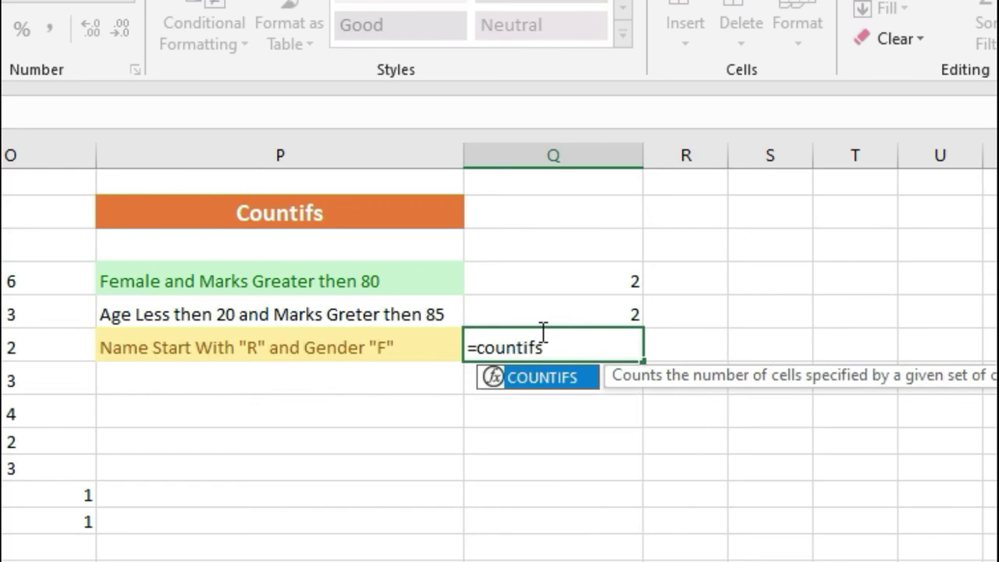
pyautogui.write('(')
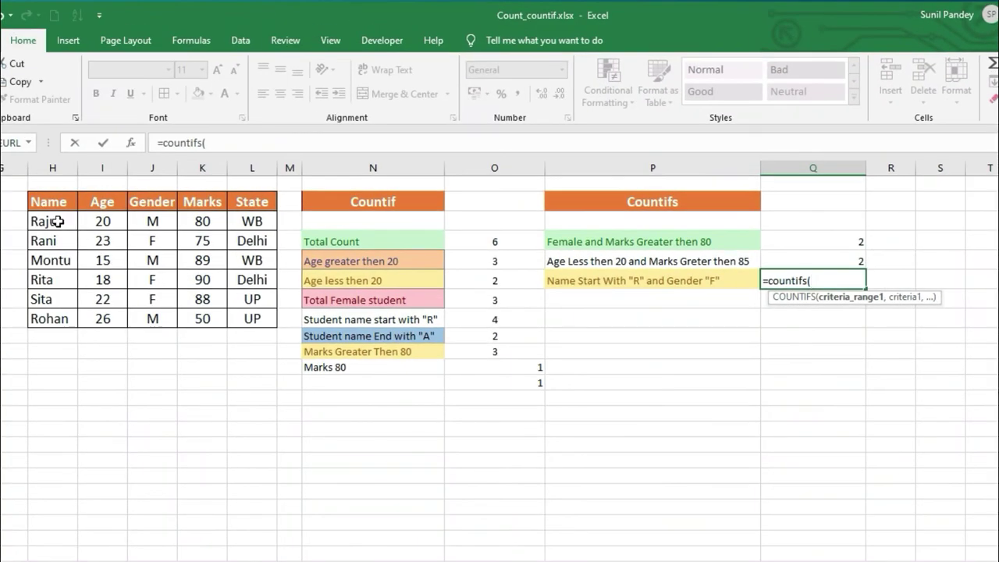
pyautogui.moveTo(57, 222); pyautogui.dragTo(50, 319)
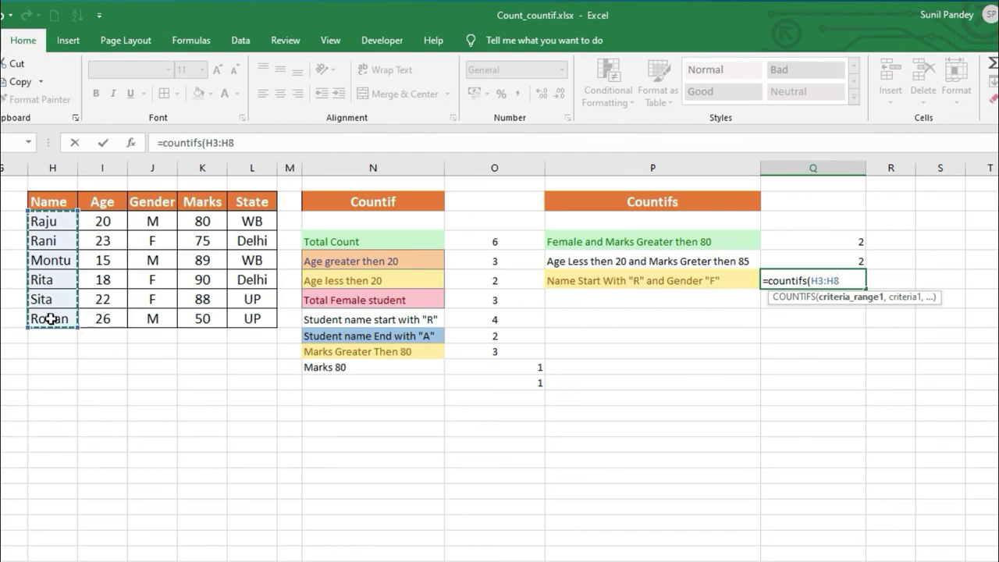
pyautogui.write(',')
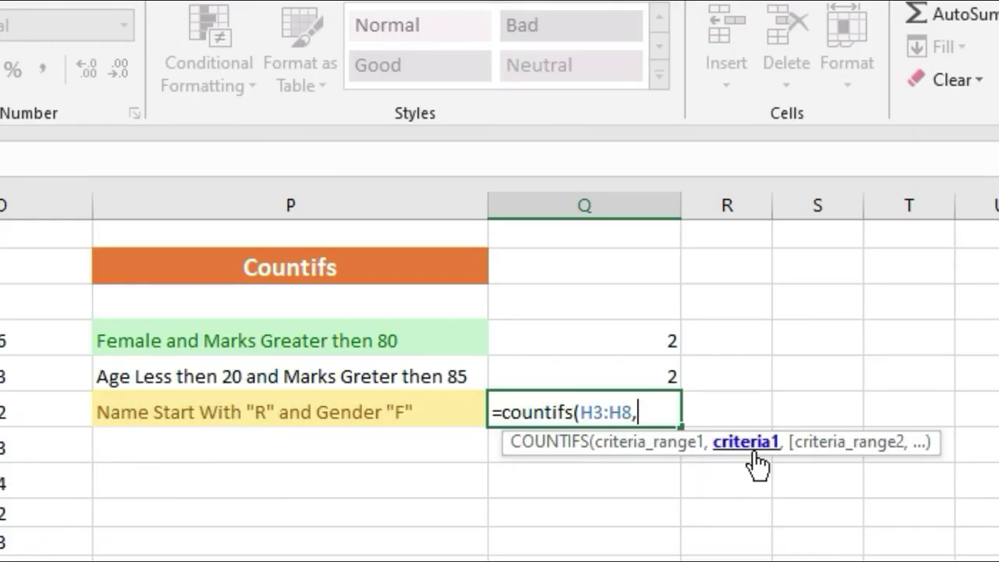
pyautogui.click(755, 454)
pyautogui.write('"')
pyautogui.write('R*",')
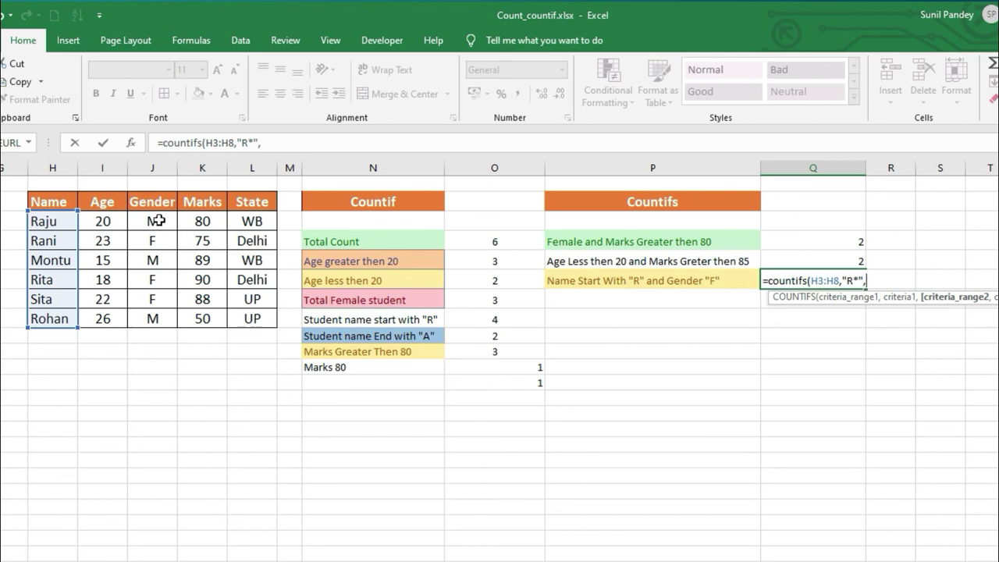
# - Complete the COUNTIFS formula in Q6 with gender range J3:J8 and criterion "F", and commit it
pyautogui.moveTo(158, 221); pyautogui.dragTo(148, 317)
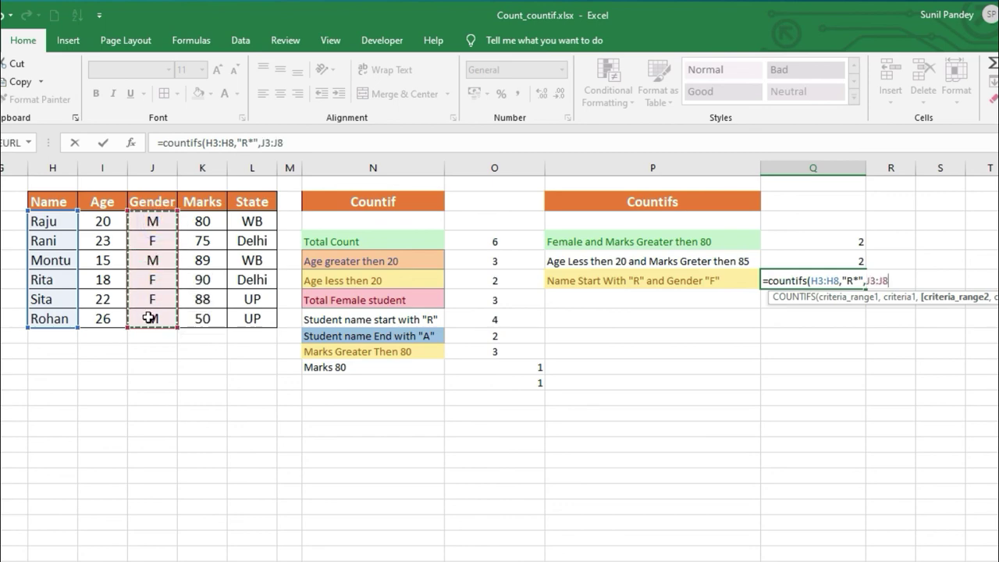
pyautogui.write(',"F')
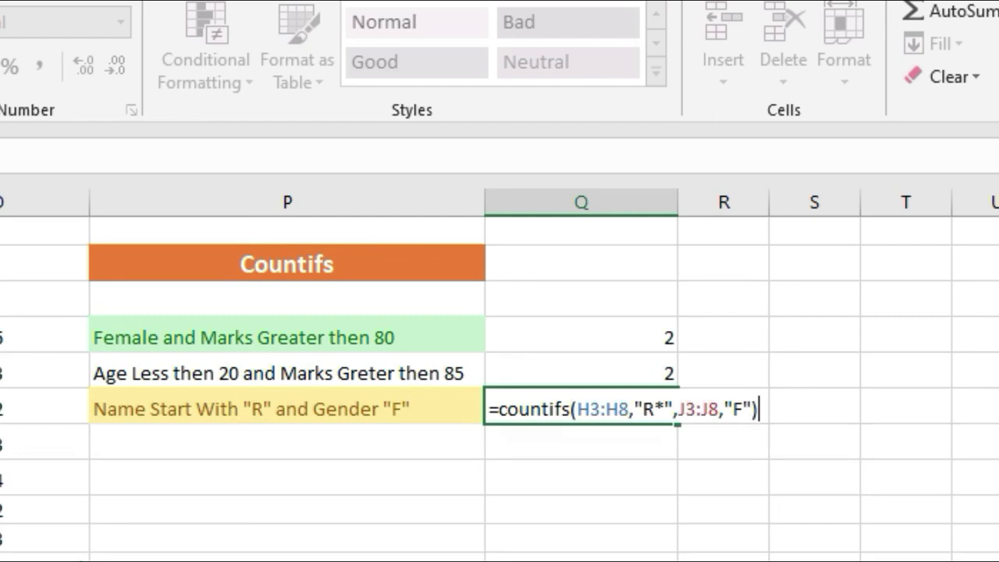
pyautogui.press('Return')
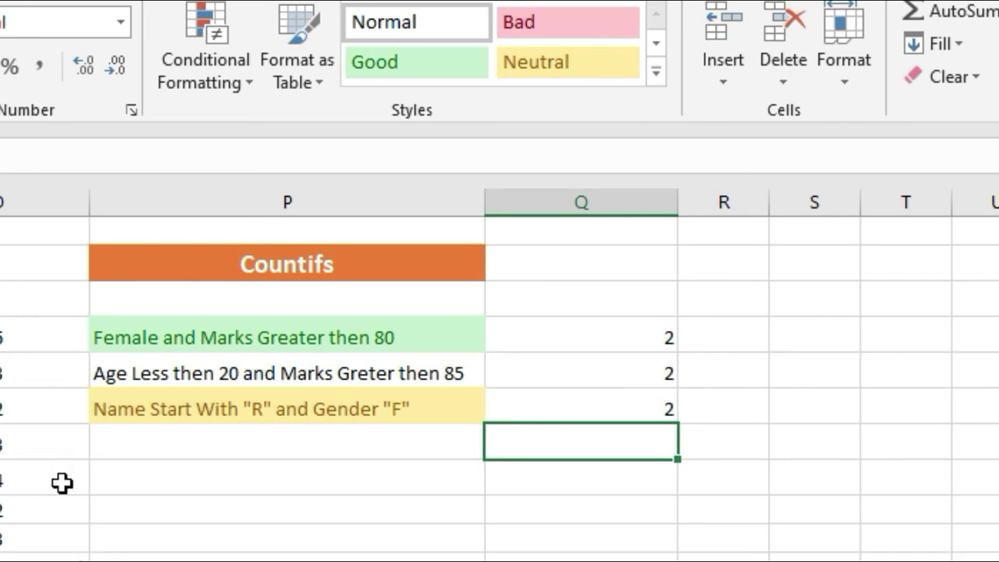
# - Check the Q6 count by selecting the Name and Gender cells of the female students whose names start with "R"
pyautogui.click(554, 425)
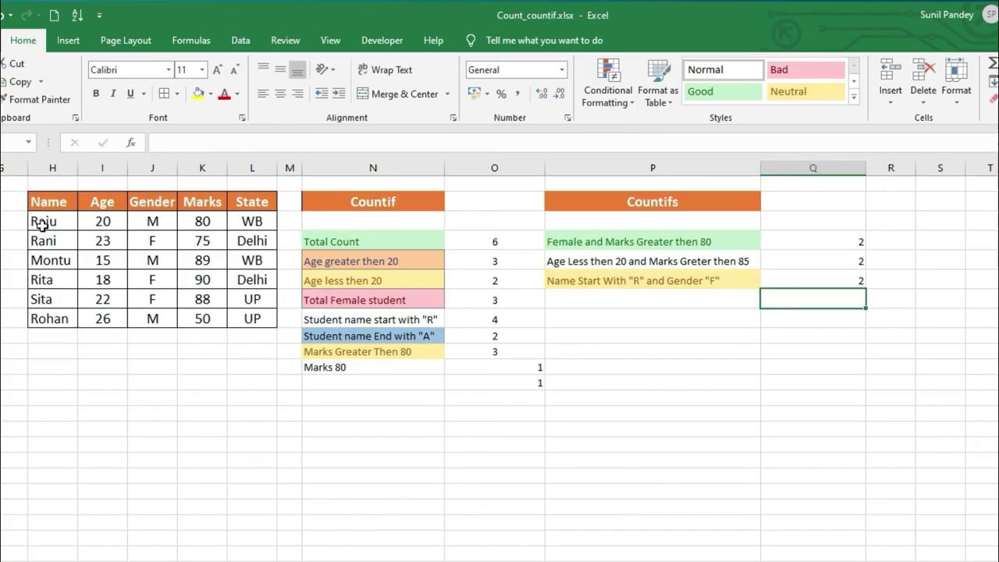
pyautogui.click(0, 300)
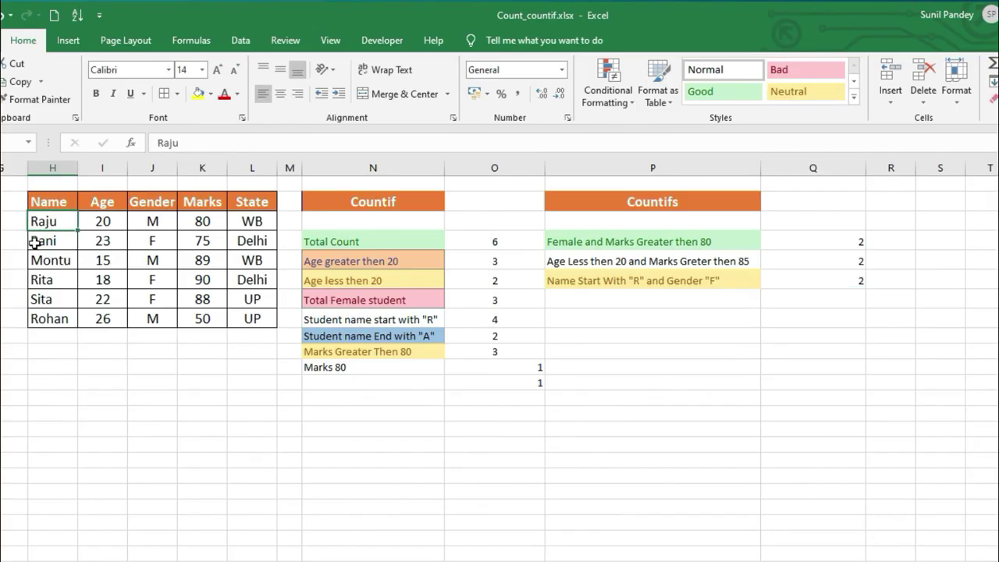
pyautogui.click(37, 242)
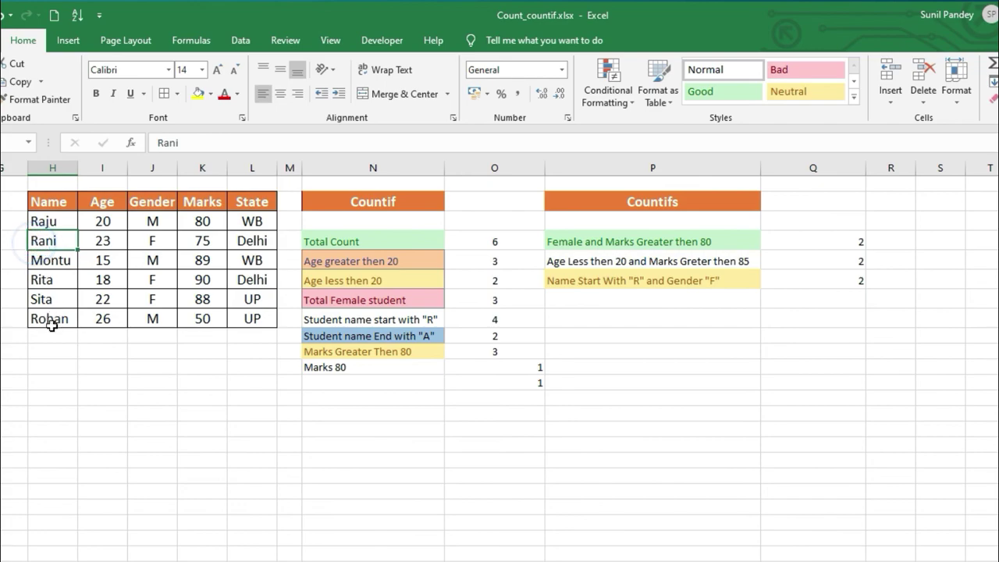
pyautogui.keyDown('ctrl'); pyautogui.click(45, 281); pyautogui.keyUp('ctrl')
pyautogui.keyDown('ctrl'); pyautogui.click(152, 239); pyautogui.keyUp('ctrl')
pyautogui.keyDown('ctrl'); pyautogui.click(148, 279); pyautogui.keyUp('ctrl')
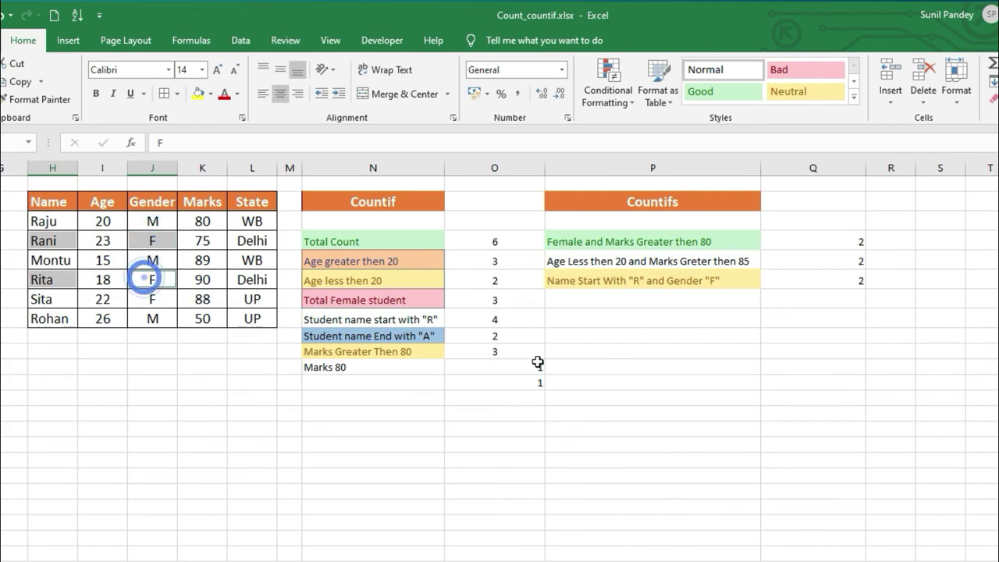
pyautogui.click(565, 365)
pyautogui.click(628, 333)
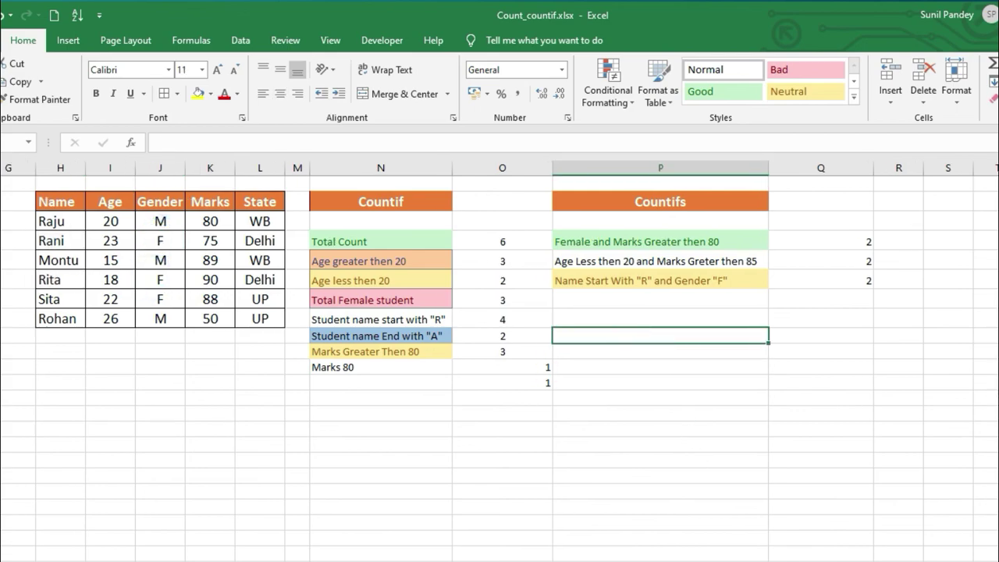
pyautogui.hscroll(-4, 499, 359)
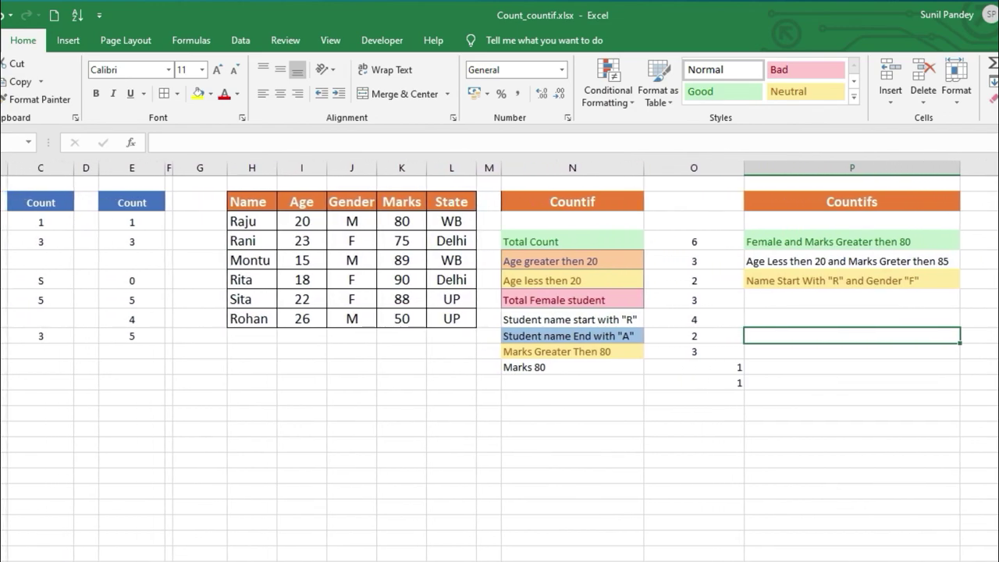
pyautogui.hscroll(2, 790, 511)
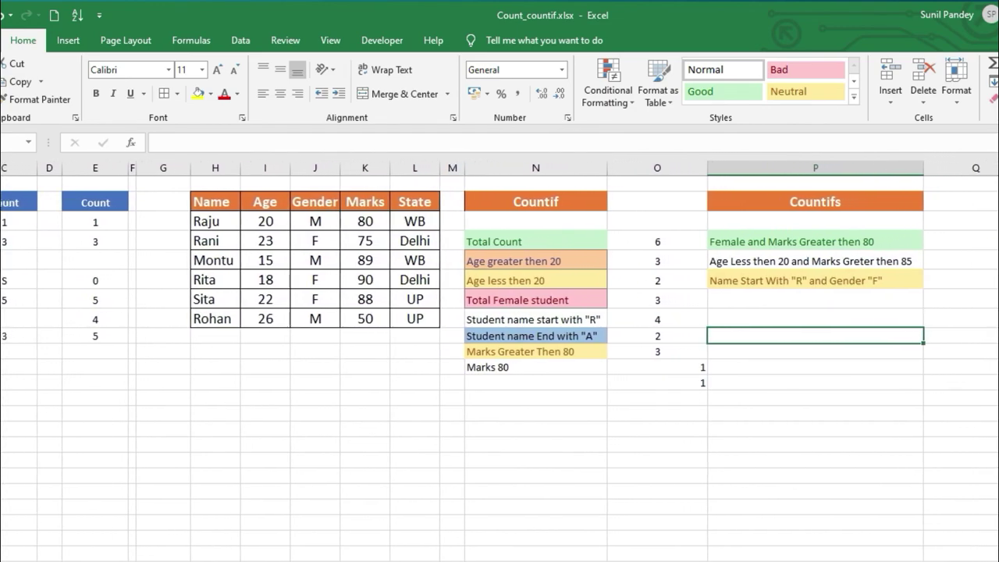
pyautogui.click(786, 492)
pyautogui.press('Down')
pyautogui.press('Down')
pyautogui.press('Down')
pyautogui.press('Down')
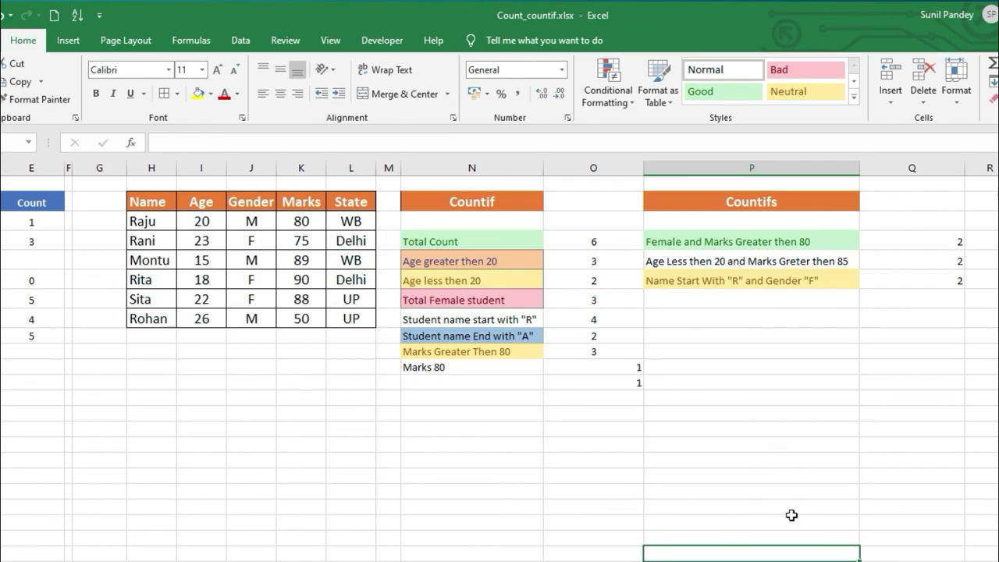